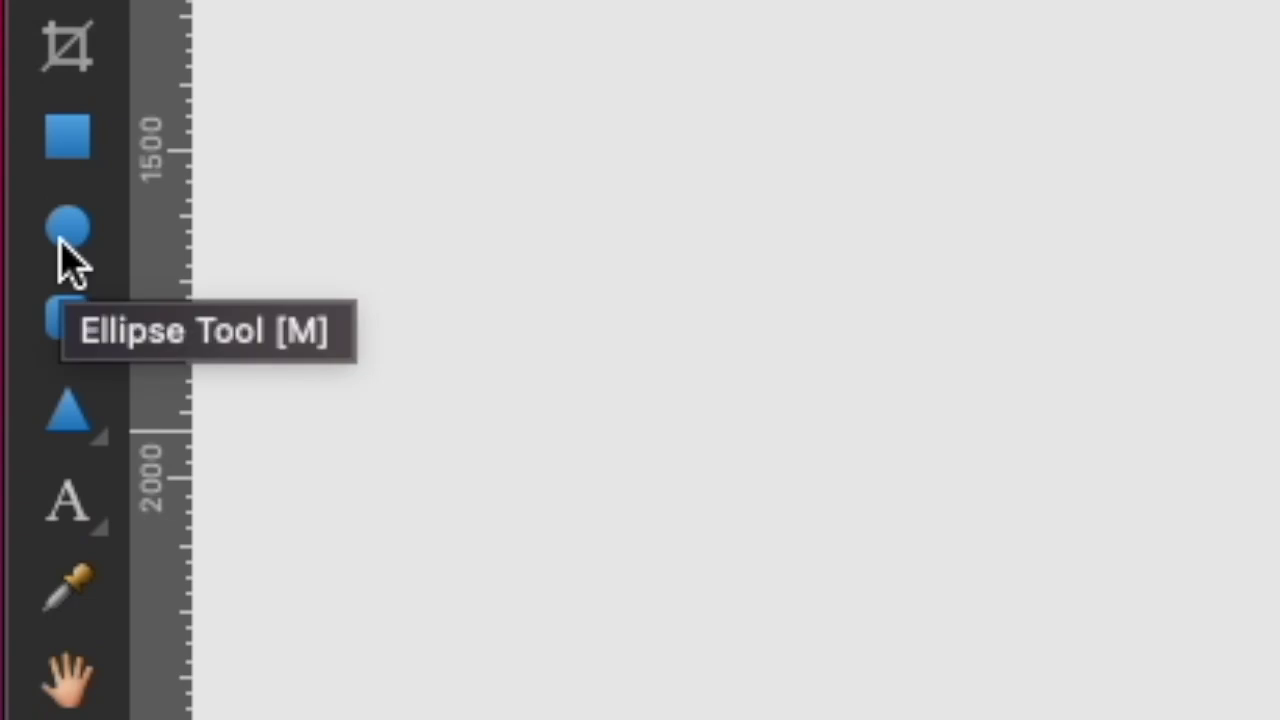
Step: Draw an upright ellipse beside the existing light bulb, about the size of its glass, and remove the ellipse's stroke colour
left_click(62, 240)
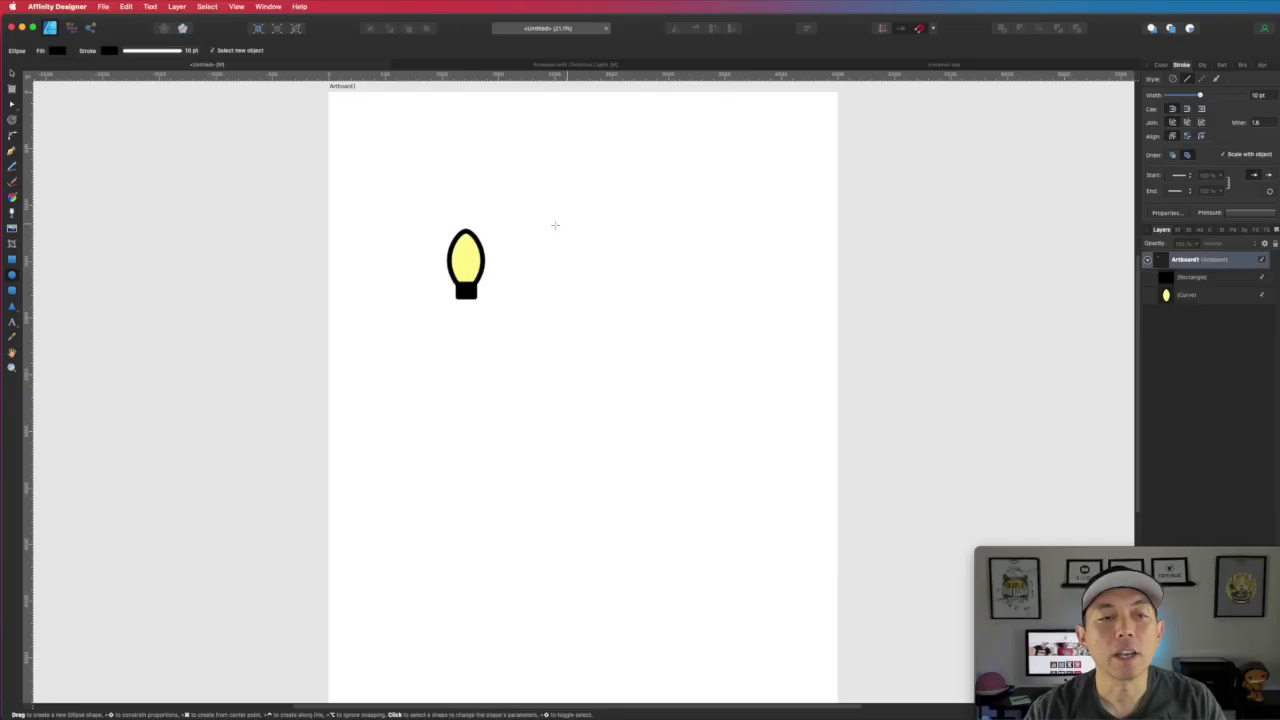
left_click_drag(550, 223, 581, 275)
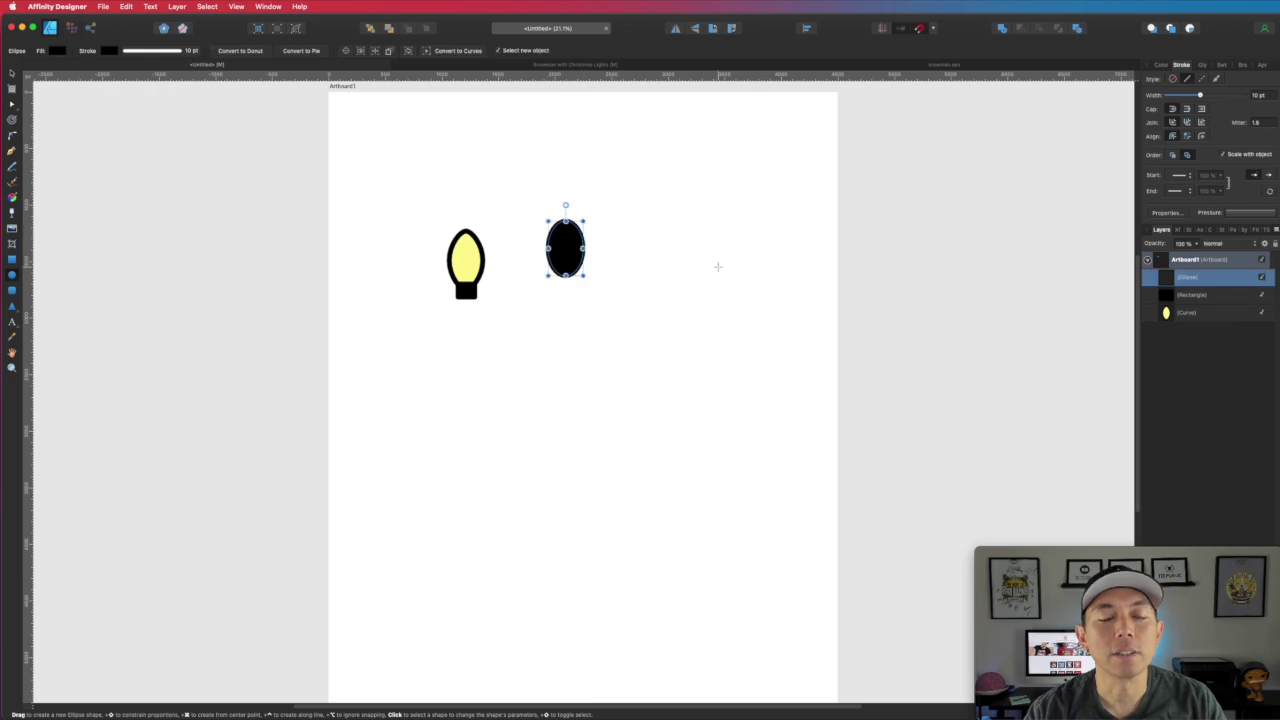
left_click(1160, 65)
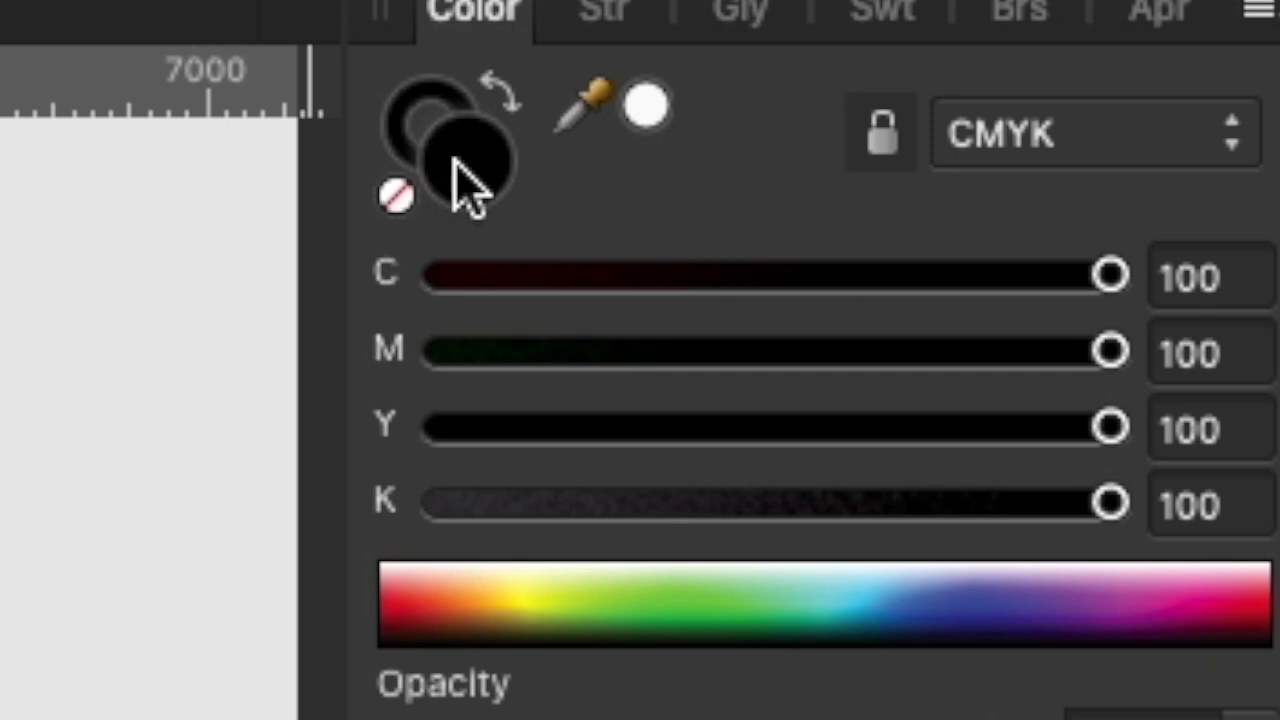
left_click(418, 133)
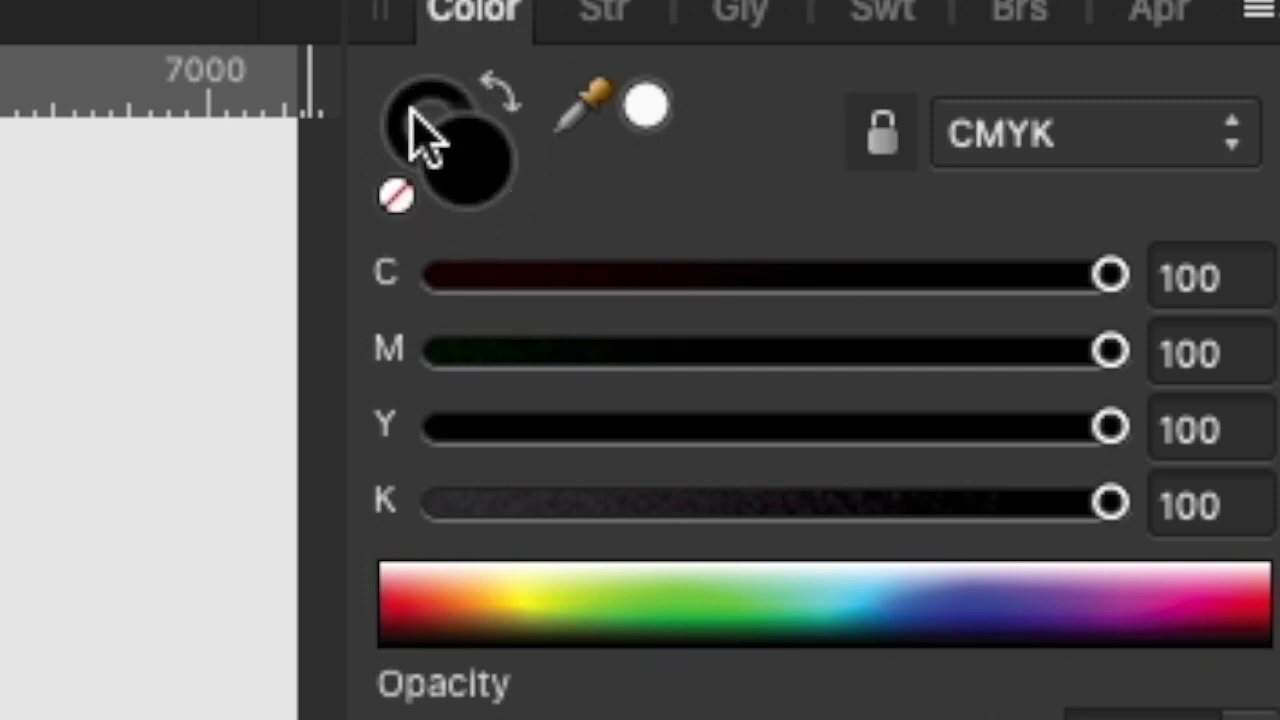
left_click(398, 197)
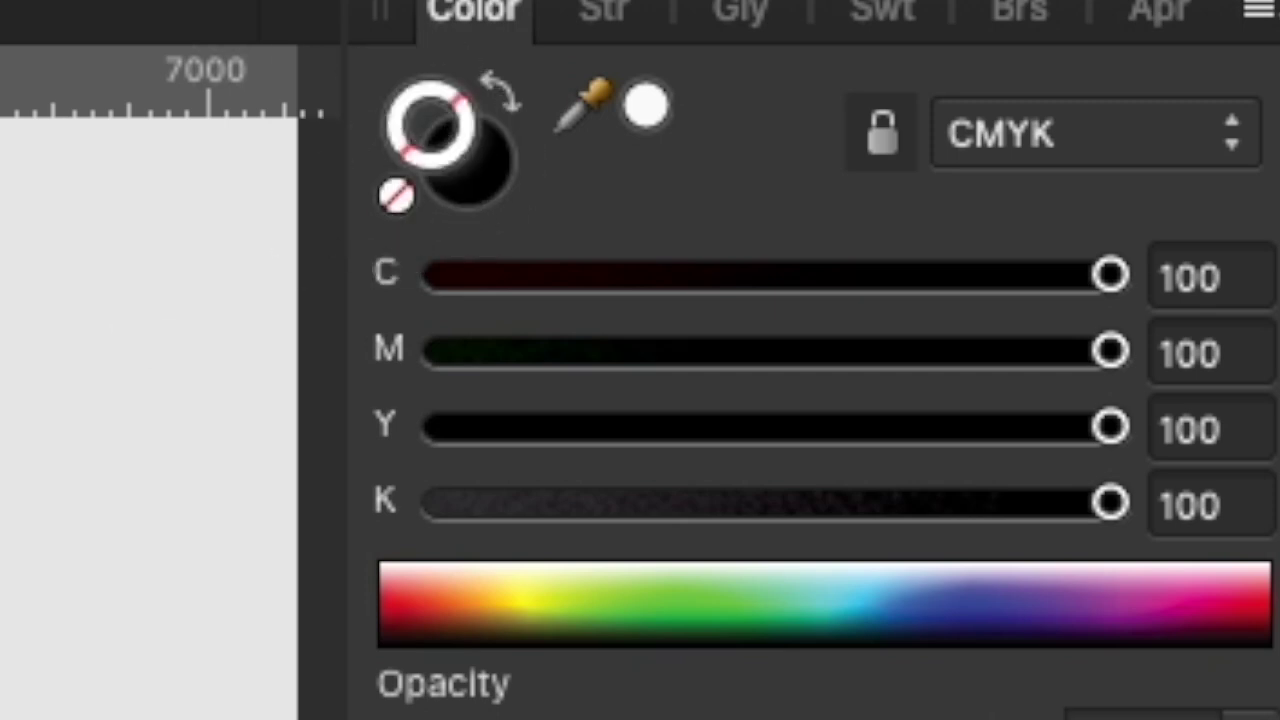
Step: Set the ellipse's fill to pale yellow with CMYK values 0, 0, 50, 0
left_click(488, 190)
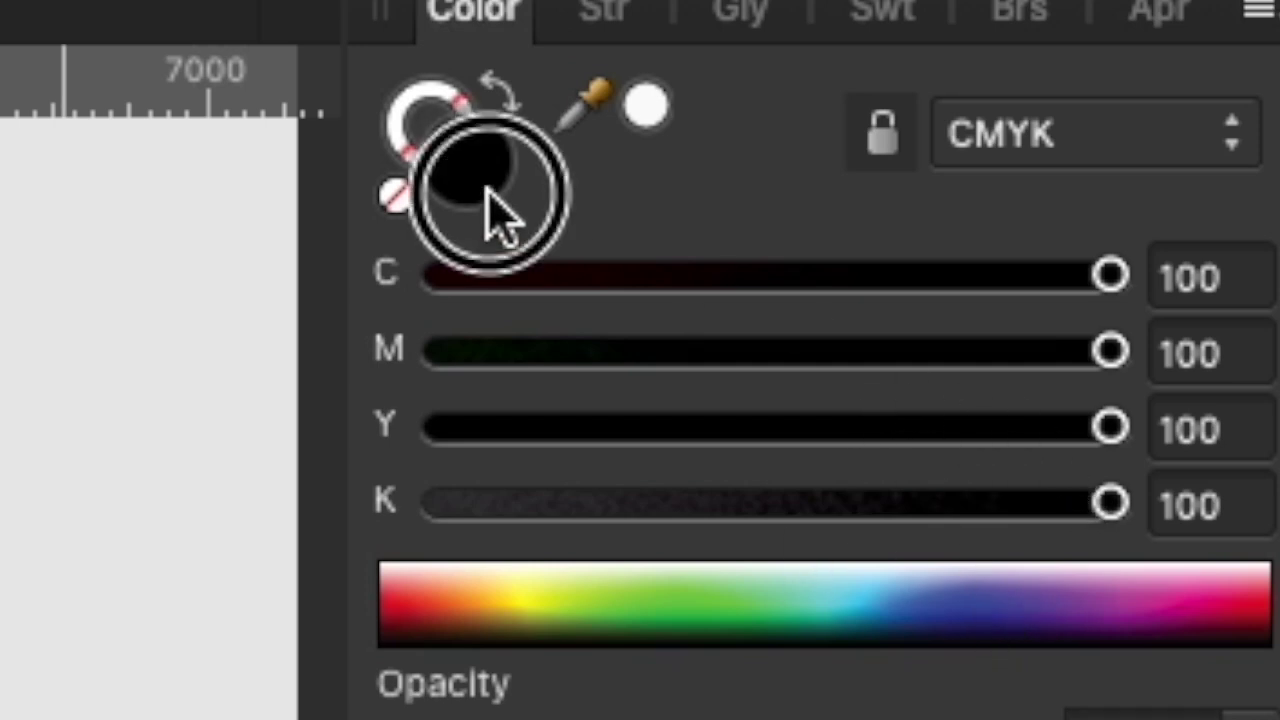
left_click_drag(1110, 277, 443, 275)
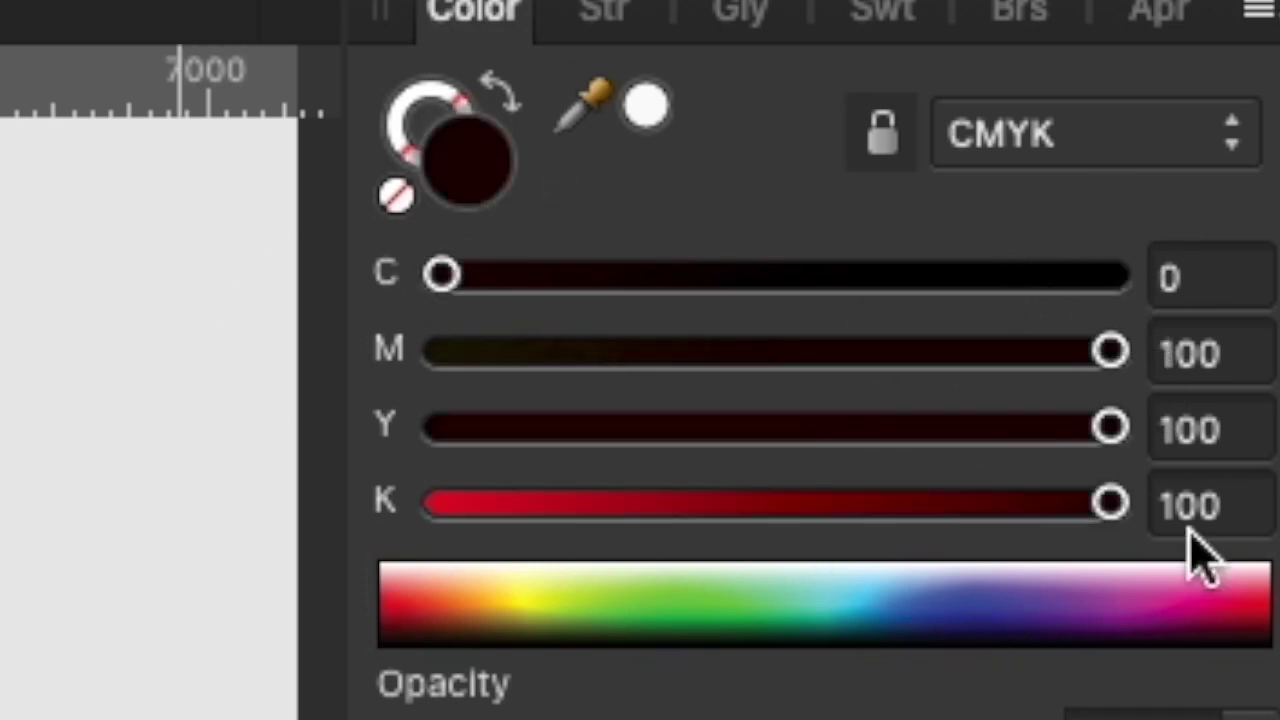
left_click_drag(1110, 350, 443, 350)
left_click_drag(1110, 427, 717, 497)
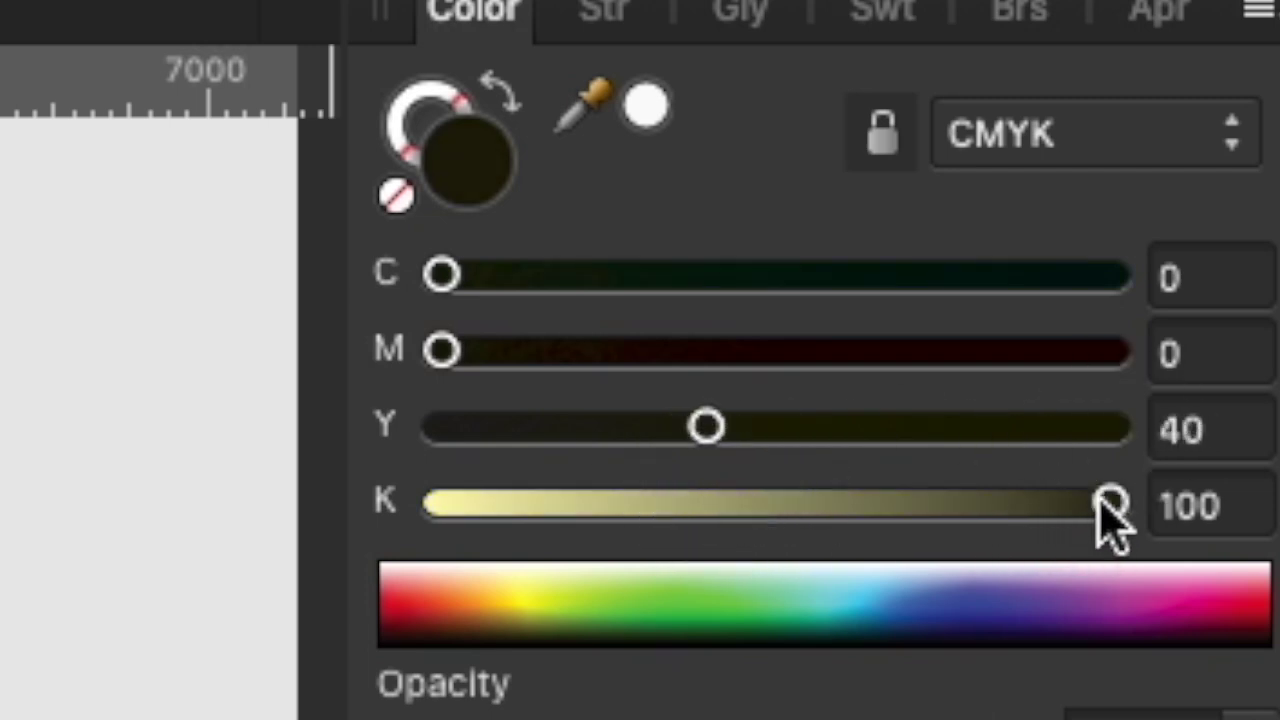
left_click_drag(1110, 506, 63, 494)
left_click_drag(700, 434, 772, 427)
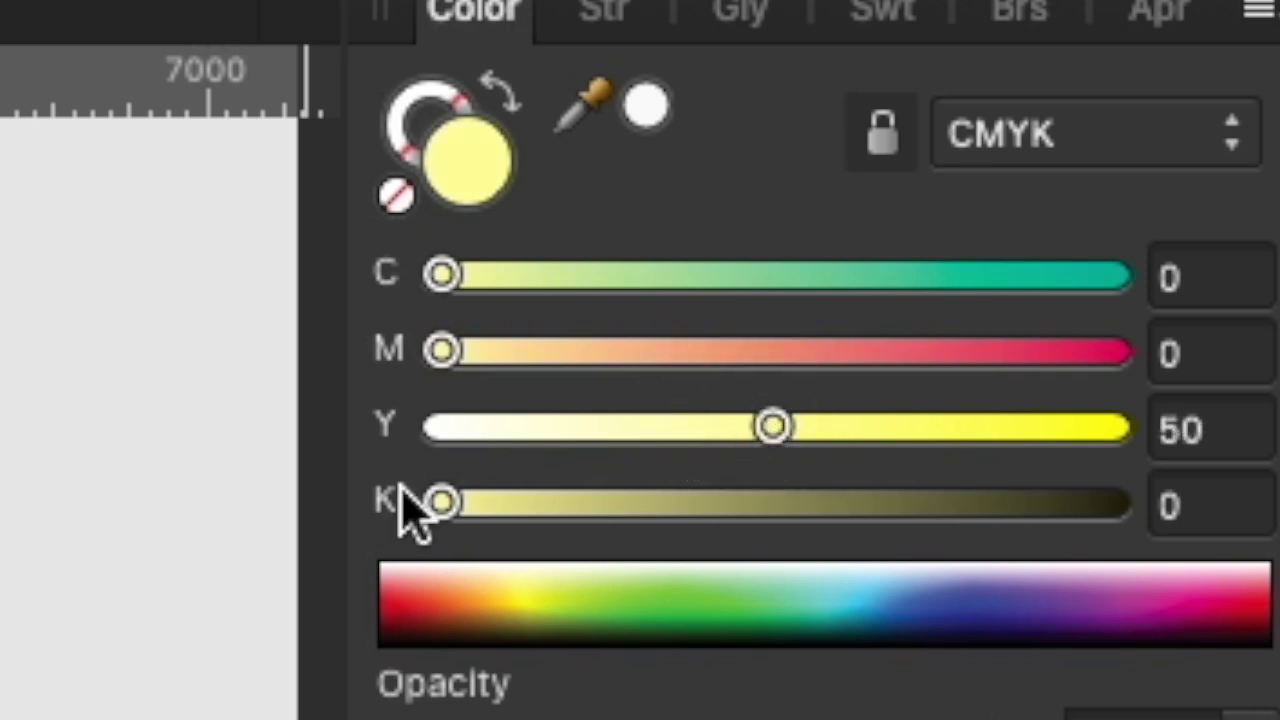
Step: Give the ellipse a black stroke with CMYK values 100, 99, 100, 100 and a width of 10 pt
left_click(395, 104)
left_click(1104, 276)
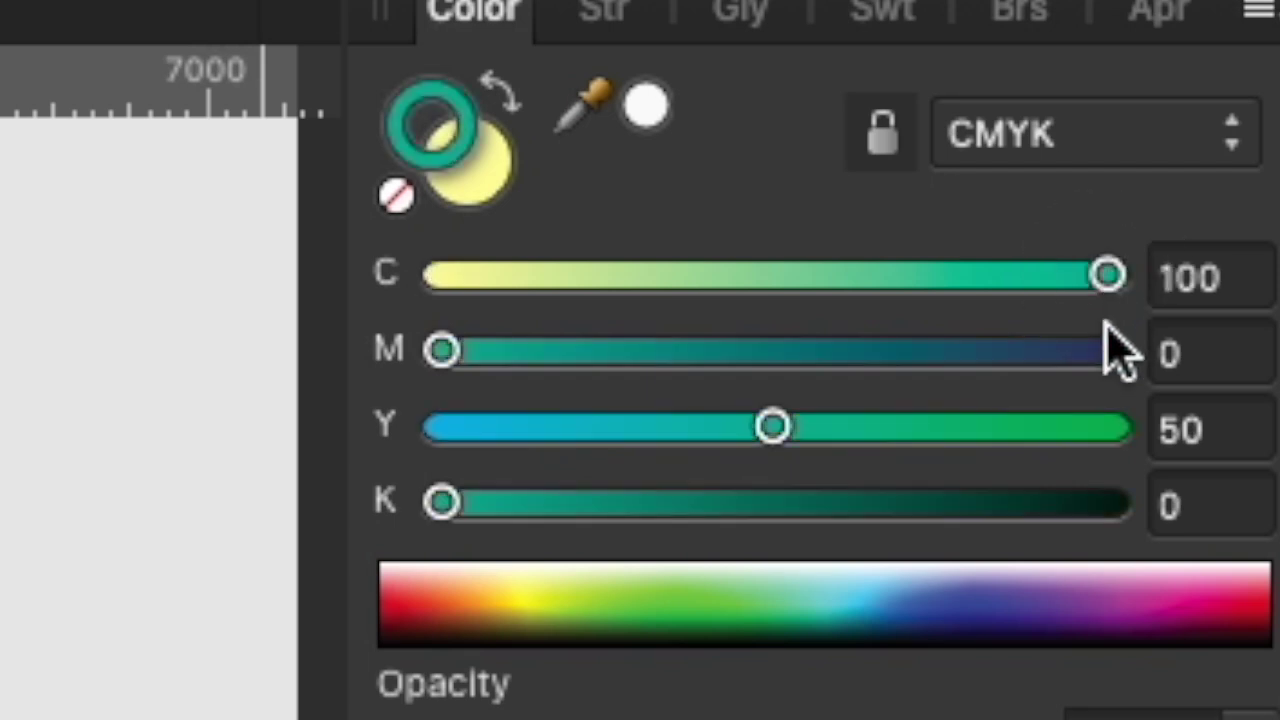
left_click(1106, 349)
left_click(1110, 427)
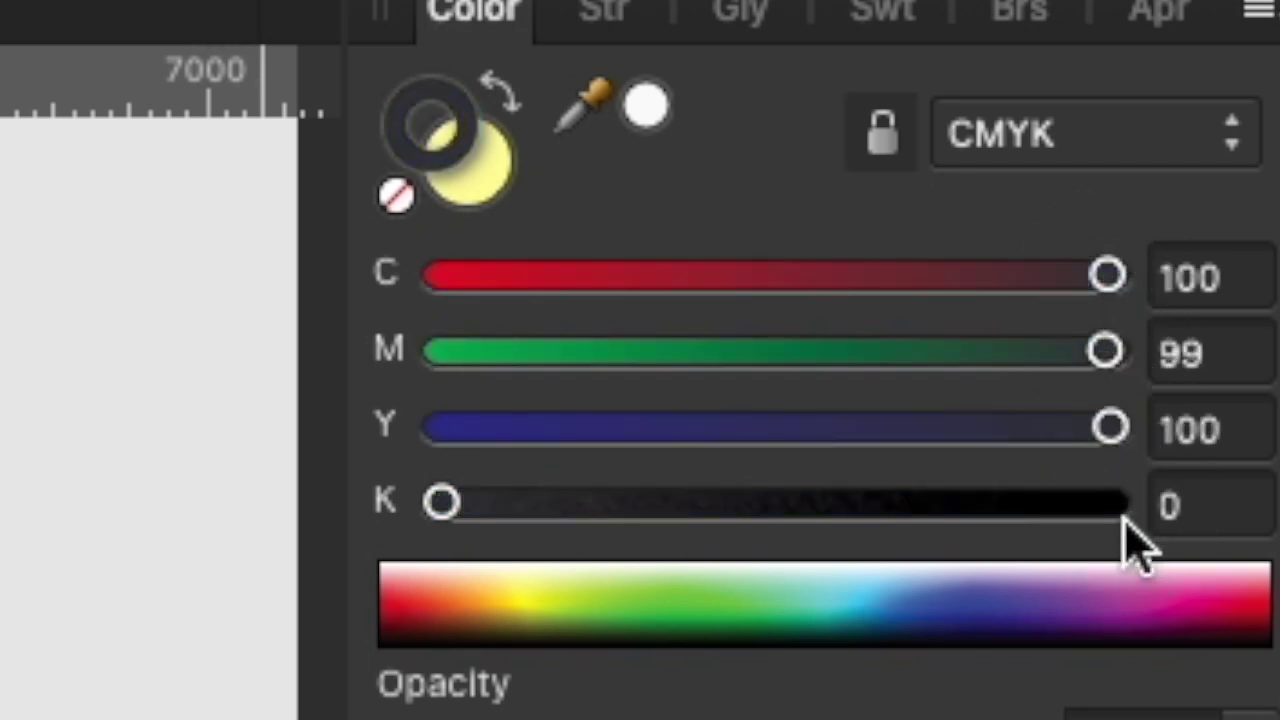
left_click(1120, 506)
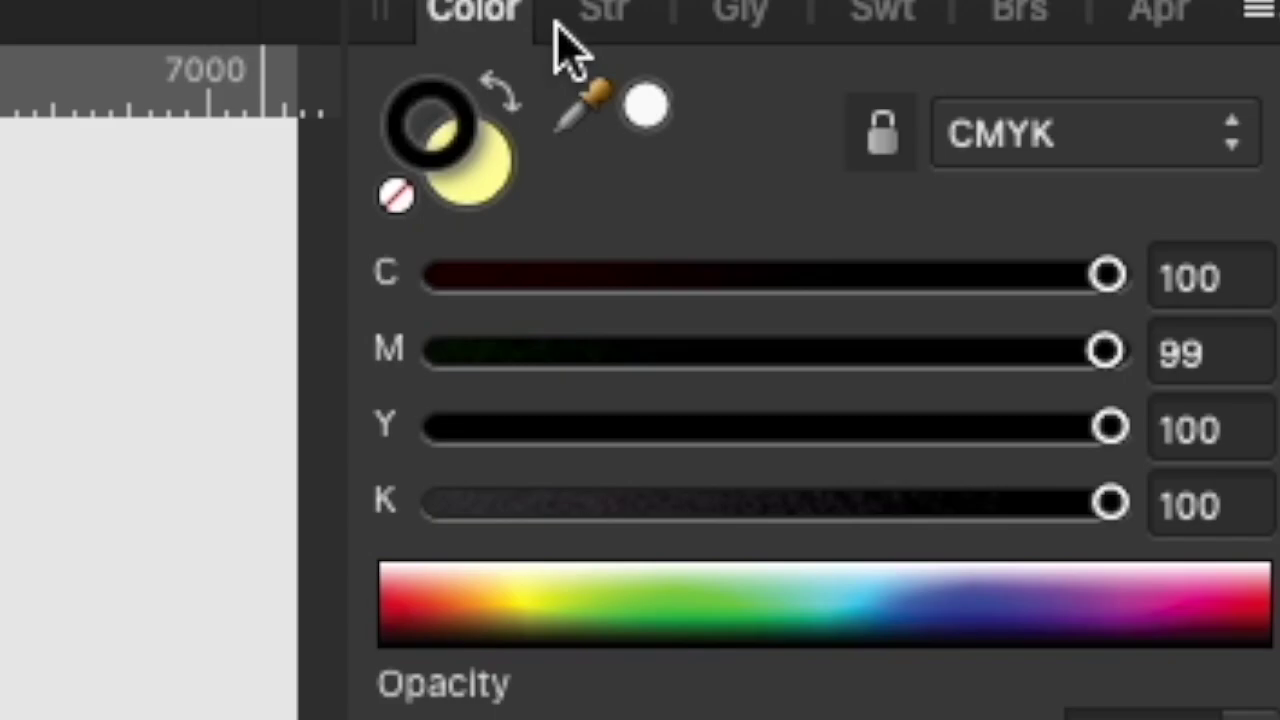
left_click(603, 12)
mouse_move(1204, 95)
left_mouse_down()
mouse_move(1180, 95)
mouse_move(1200, 93)
left_mouse_up()
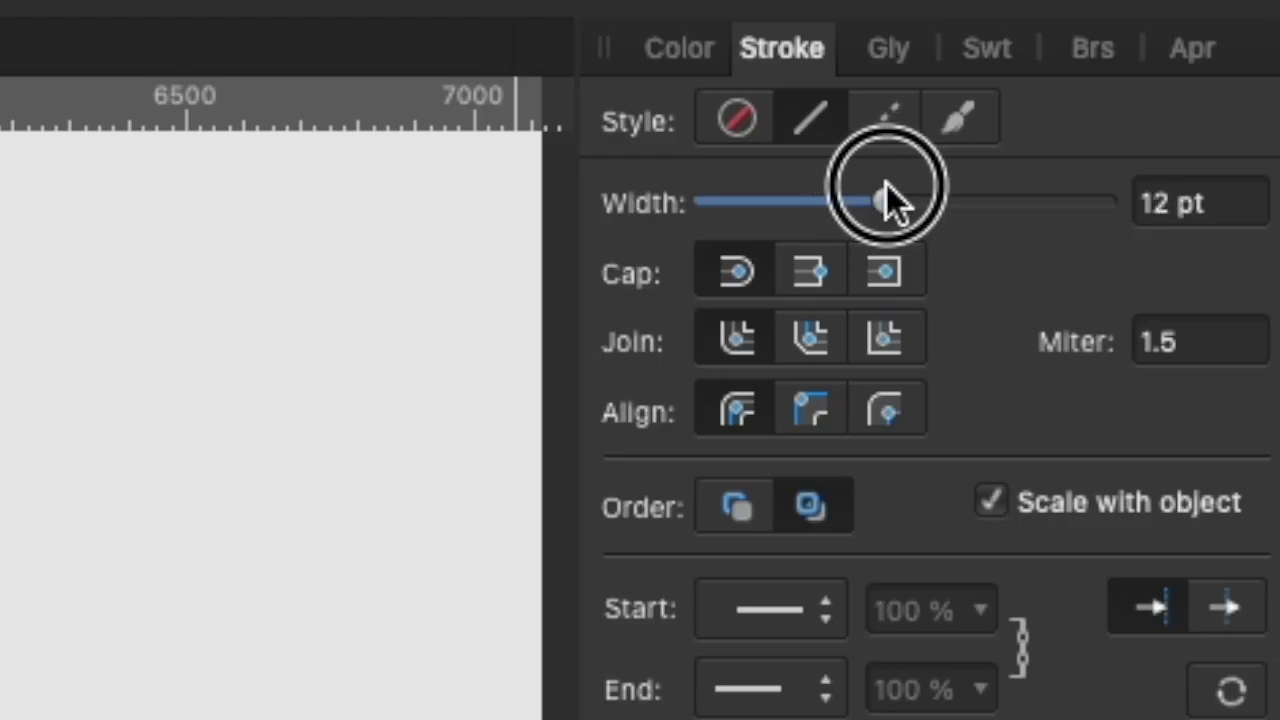
mouse_move(886, 183)
left_mouse_down()
mouse_move(870, 184)
mouse_move(881, 184)
left_mouse_up()
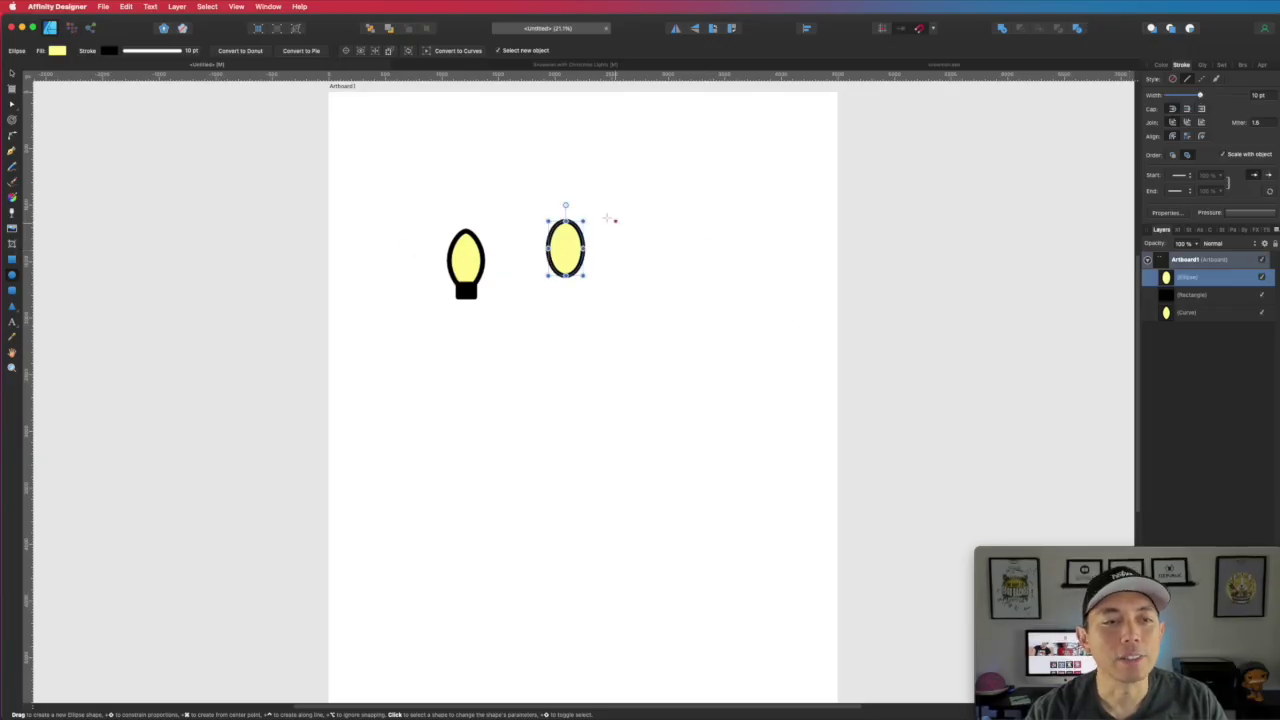
Step: Move the yellow ellipse so its top aligns with the existing bulb's top, and convert it to curves
left_click(12, 73)
left_click(420, 240)
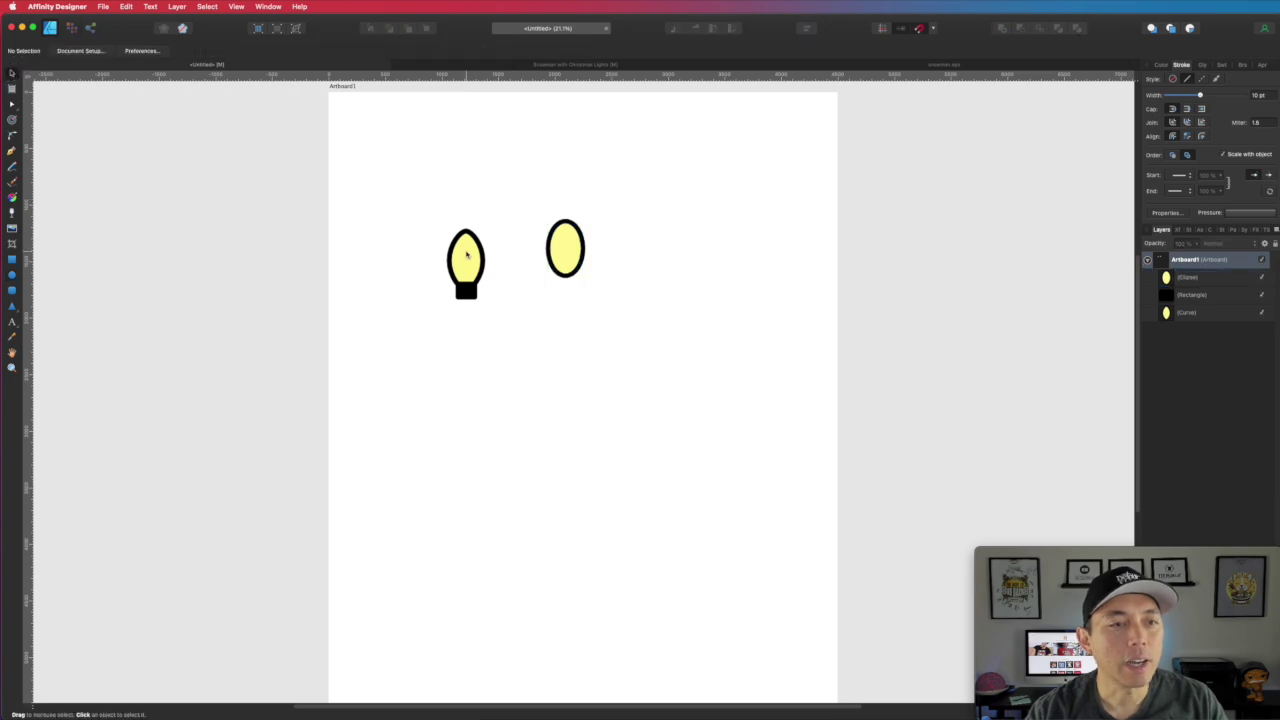
left_click(573, 257)
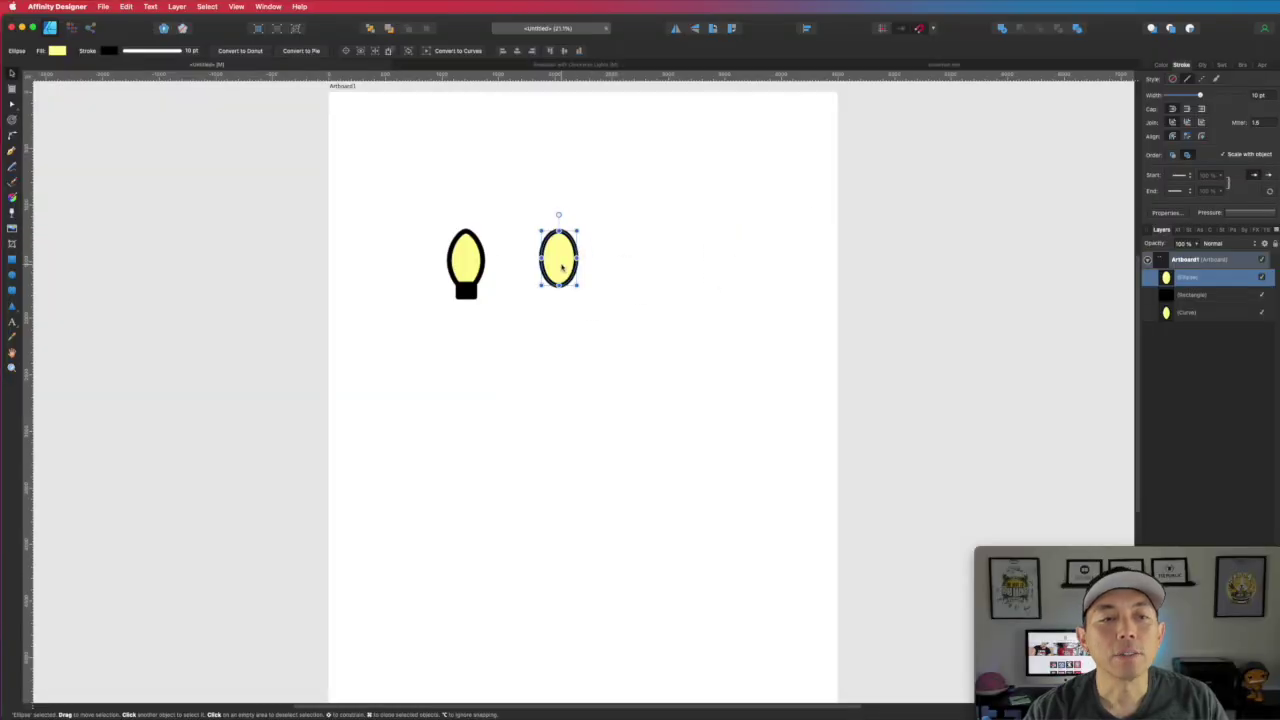
left_click(594, 259)
left_click(556, 252)
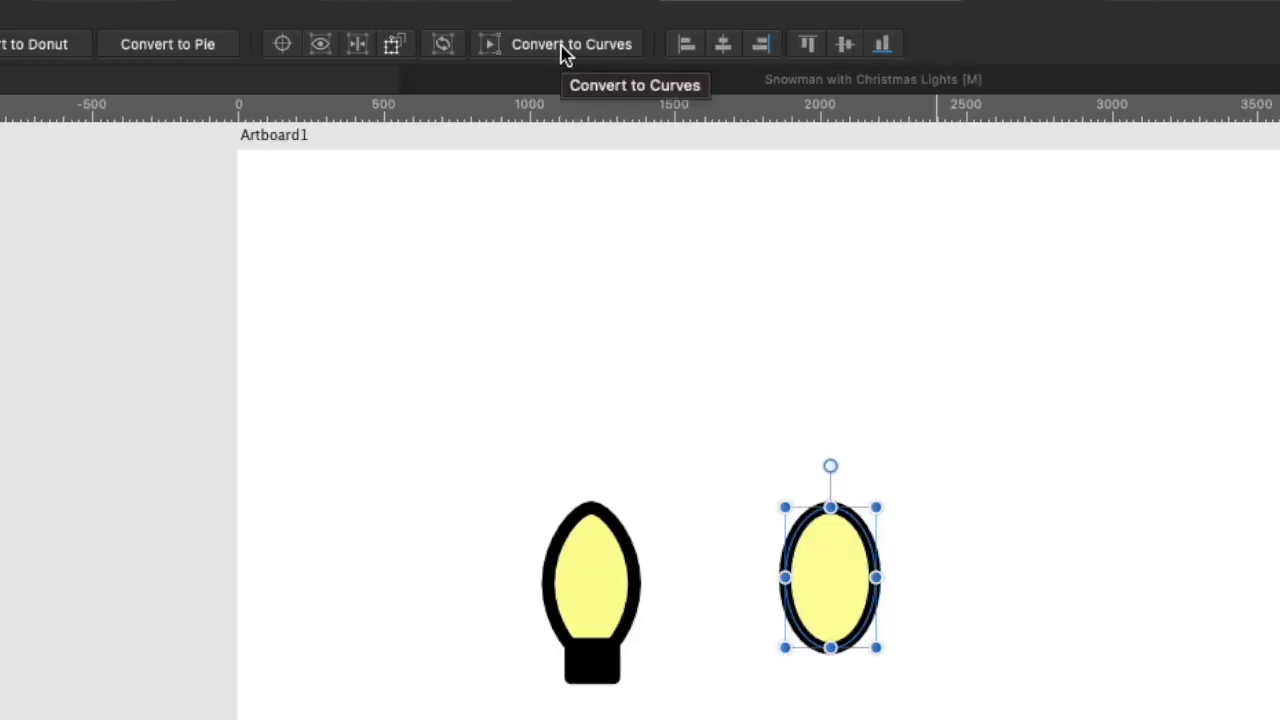
left_click(563, 50)
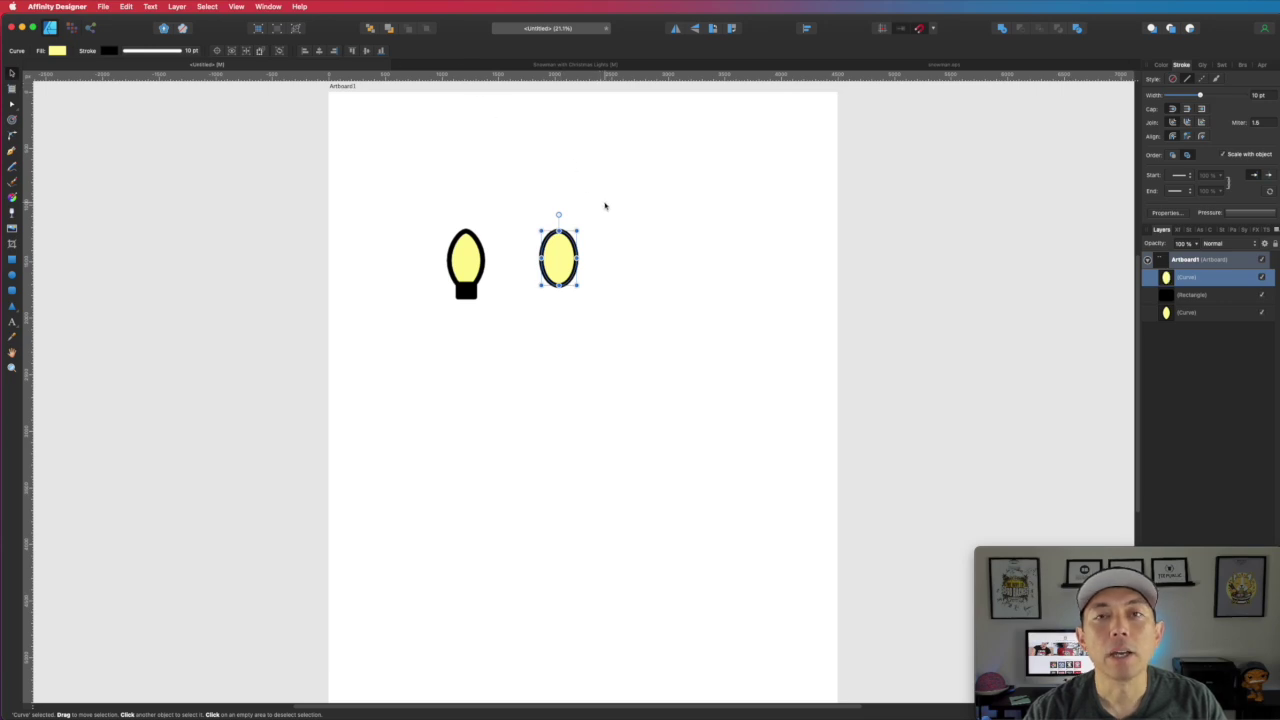
left_click(605, 206)
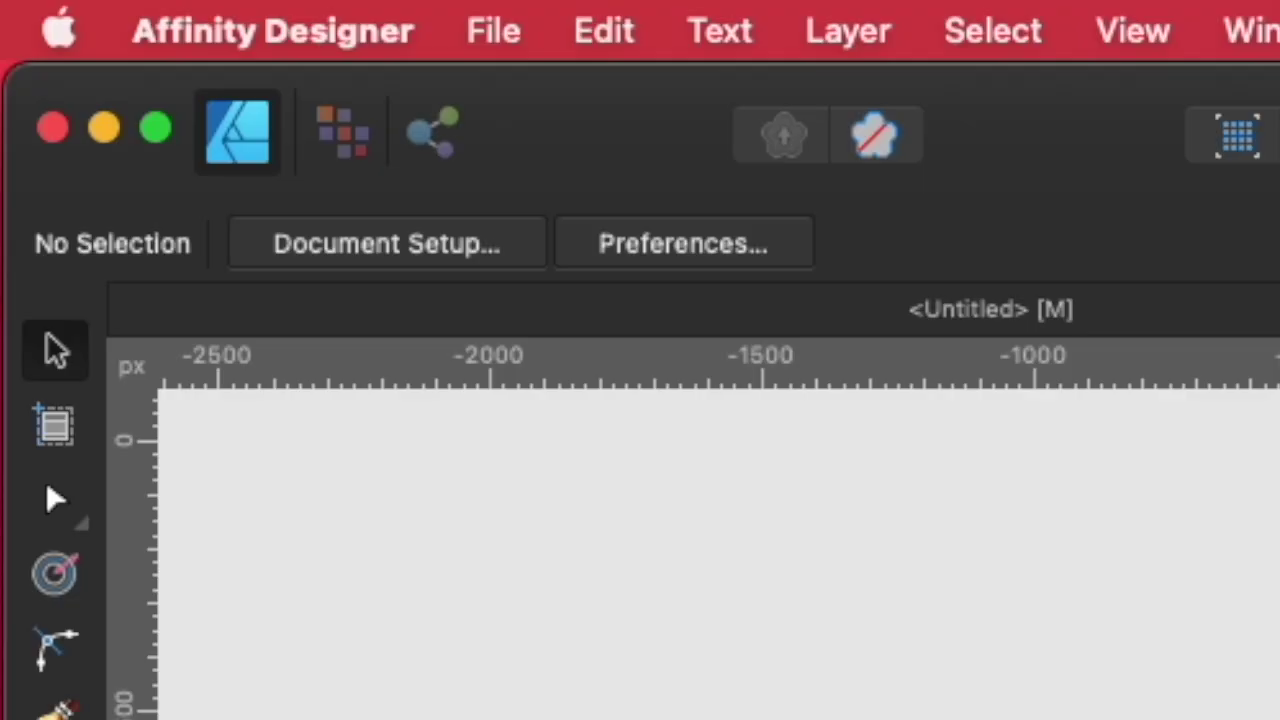
Step: Convert the top and bottom nodes of the new ellipse curve to smart nodes to taper both ends
left_click(60, 502)
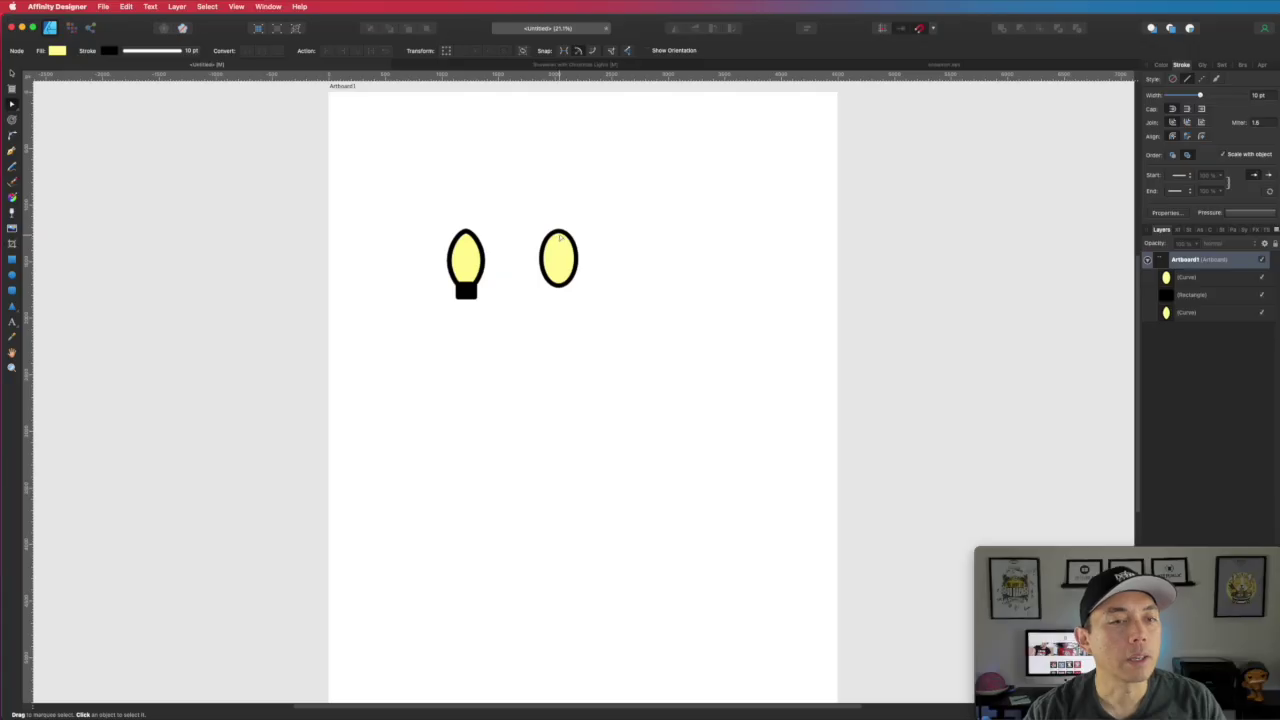
left_click(558, 258)
left_click(559, 232)
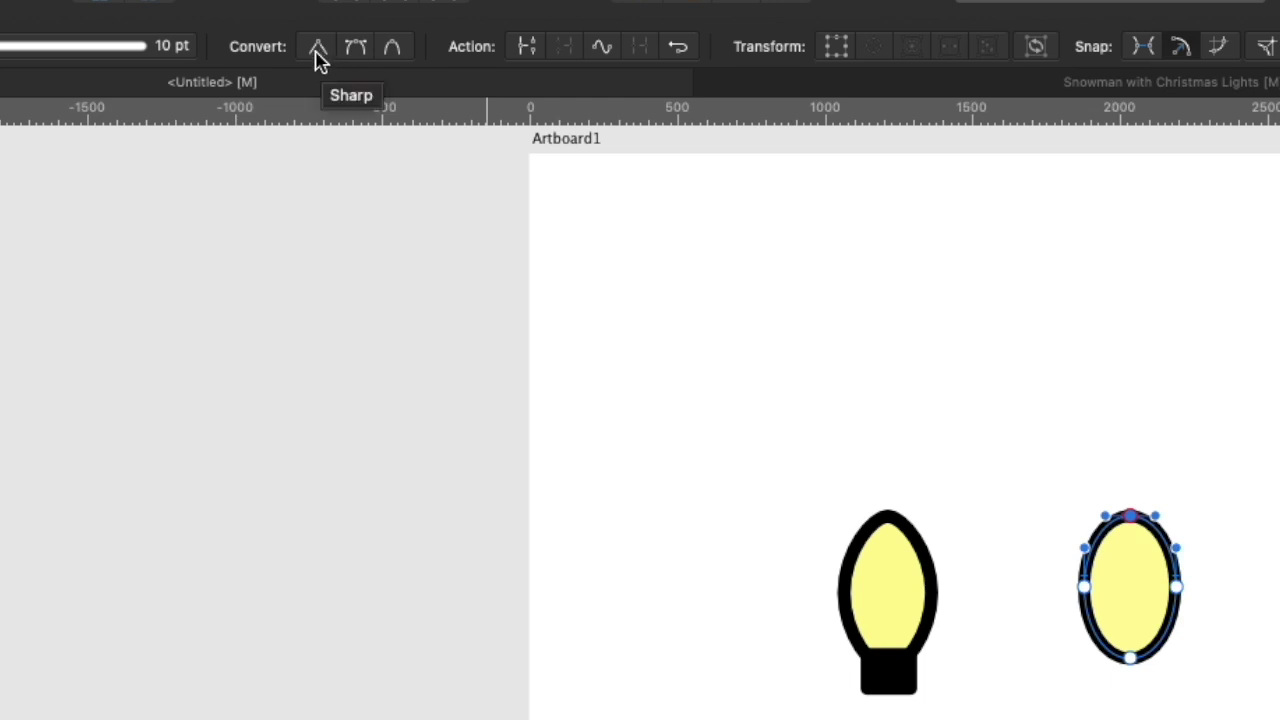
left_click(395, 57)
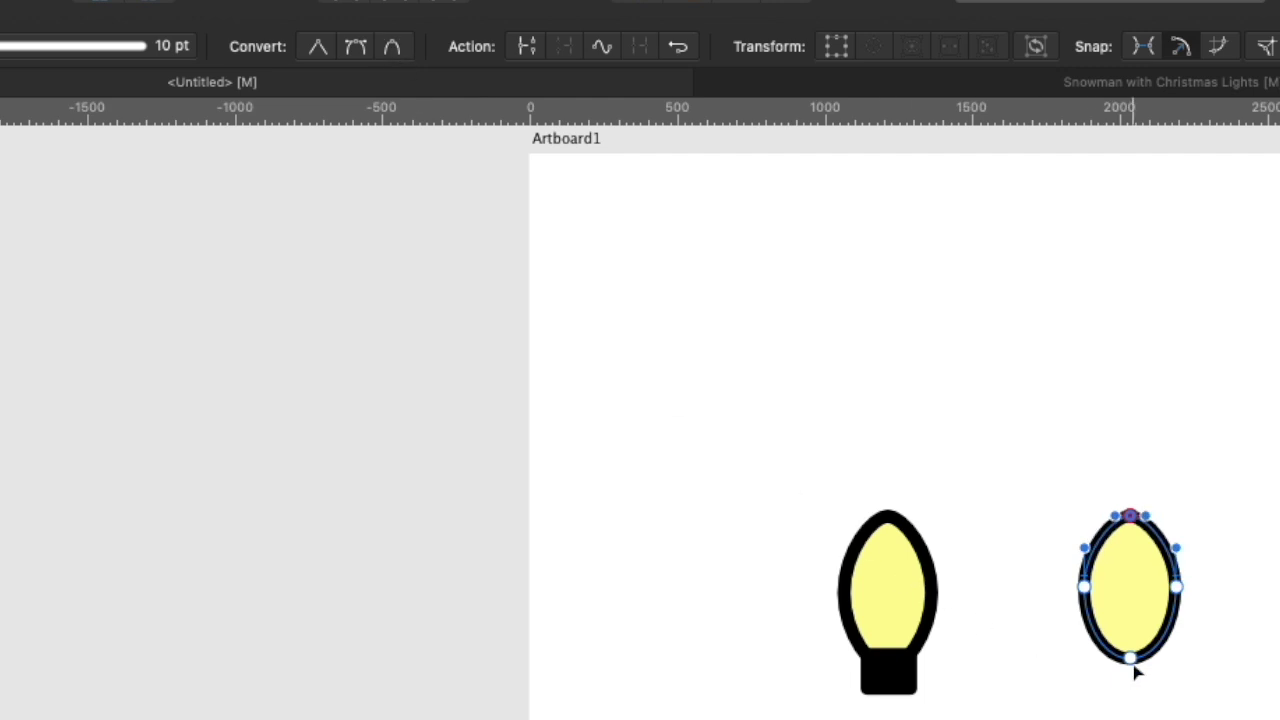
left_click(1130, 658)
left_click(391, 57)
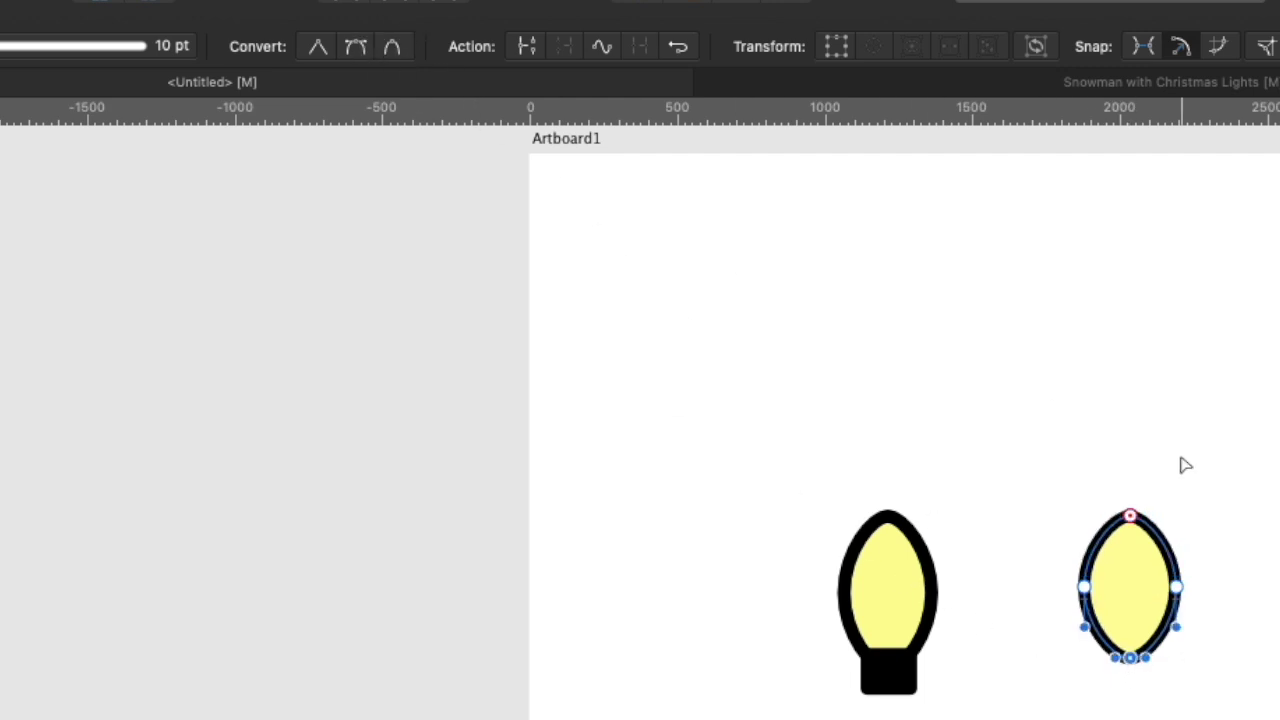
left_click(1183, 463)
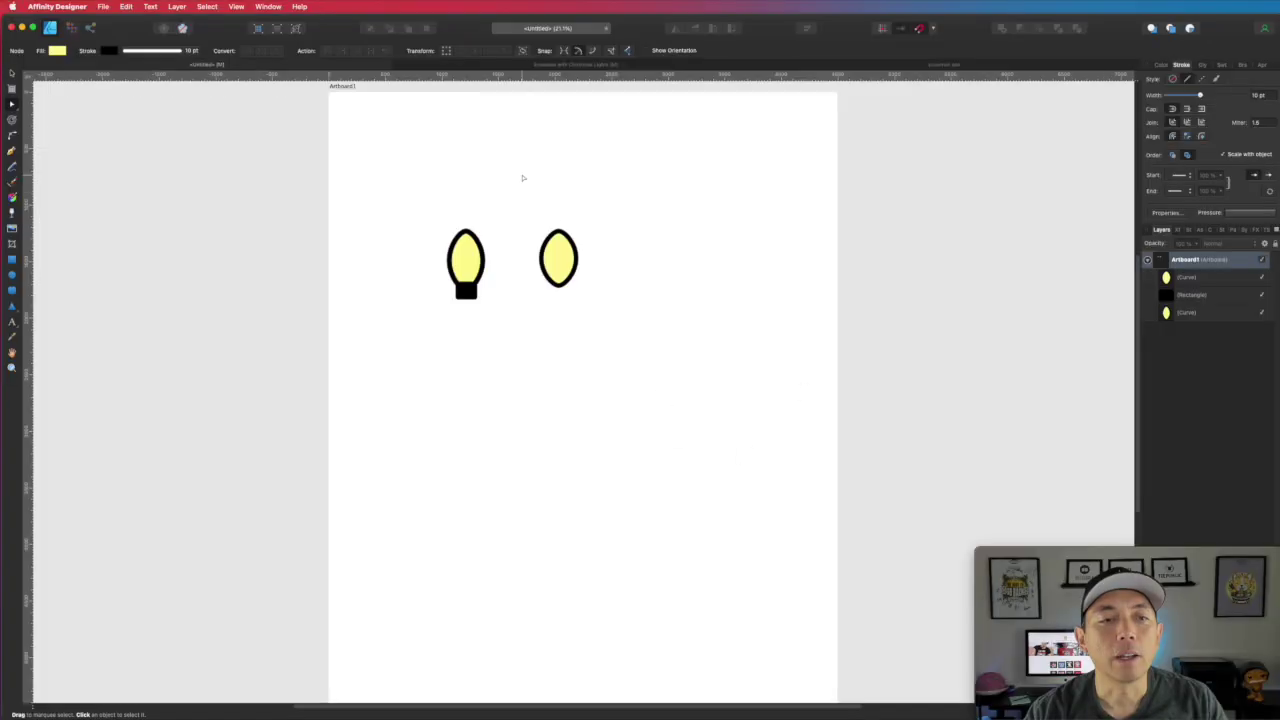
Step: Narrow the tapered bulb shape slightly by pulling in its right side
left_click(14, 74)
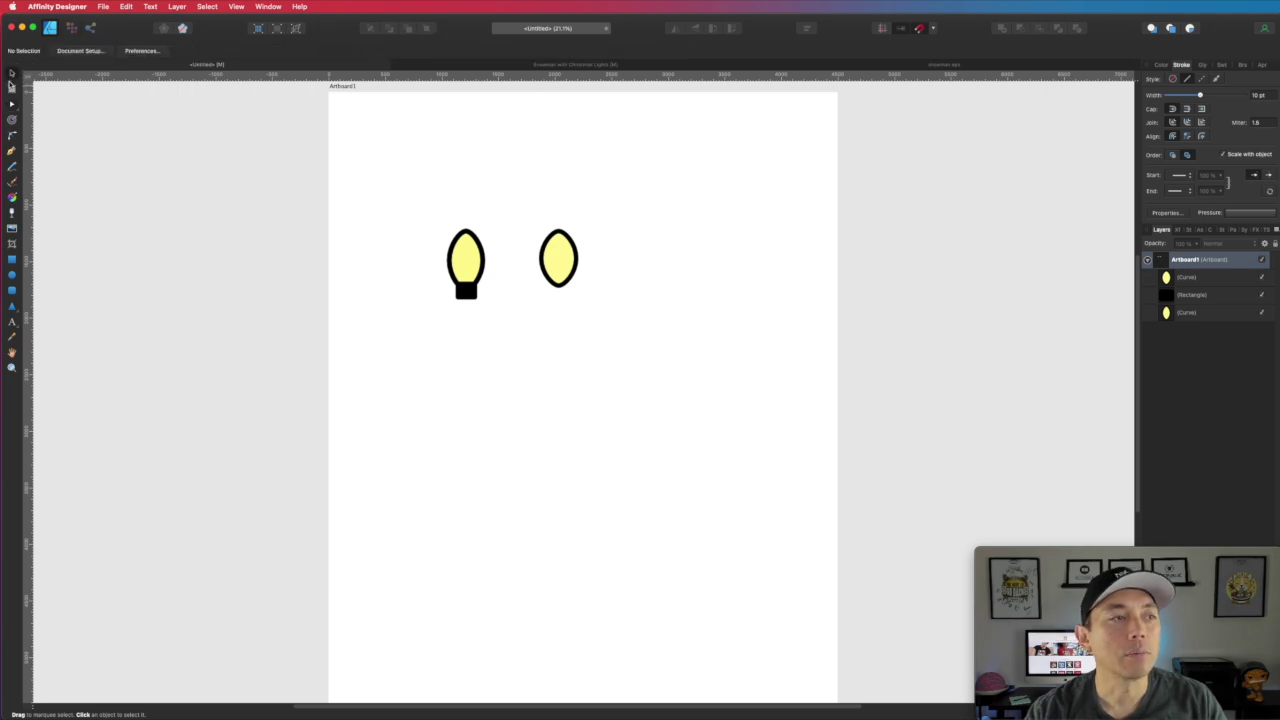
left_click(557, 274)
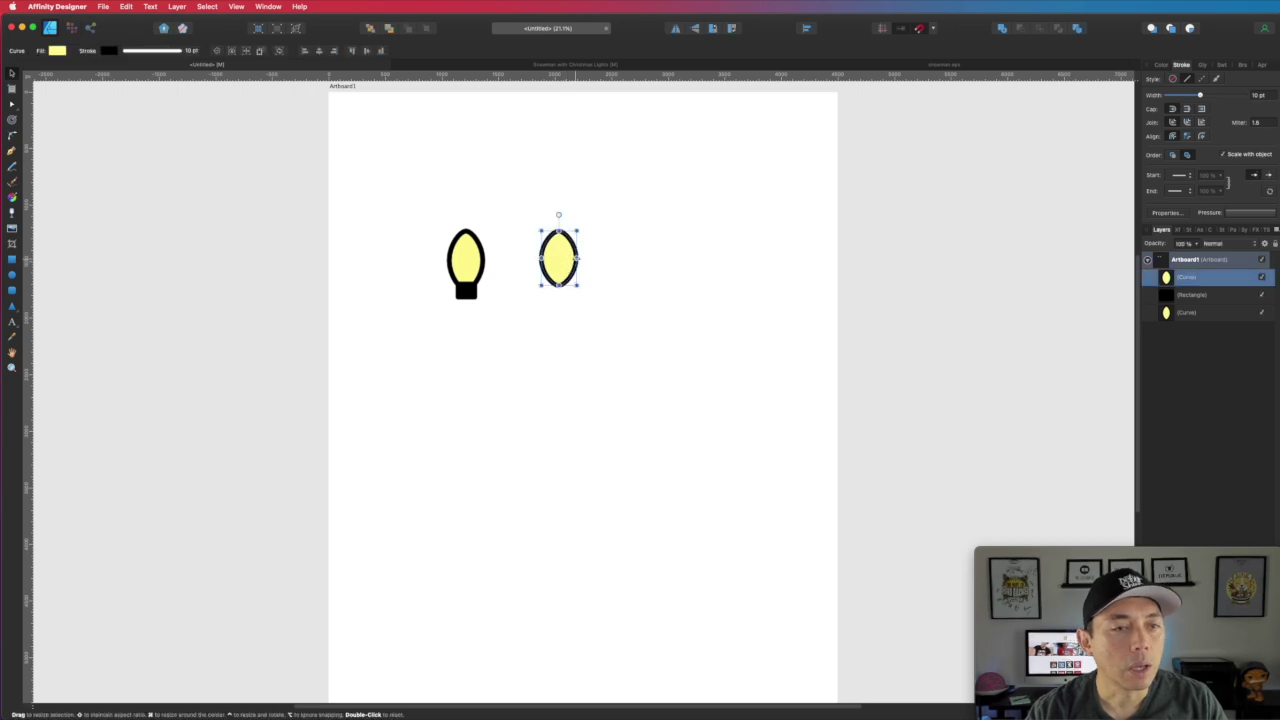
left_click_drag(577, 258, 572, 258)
left_click(606, 233)
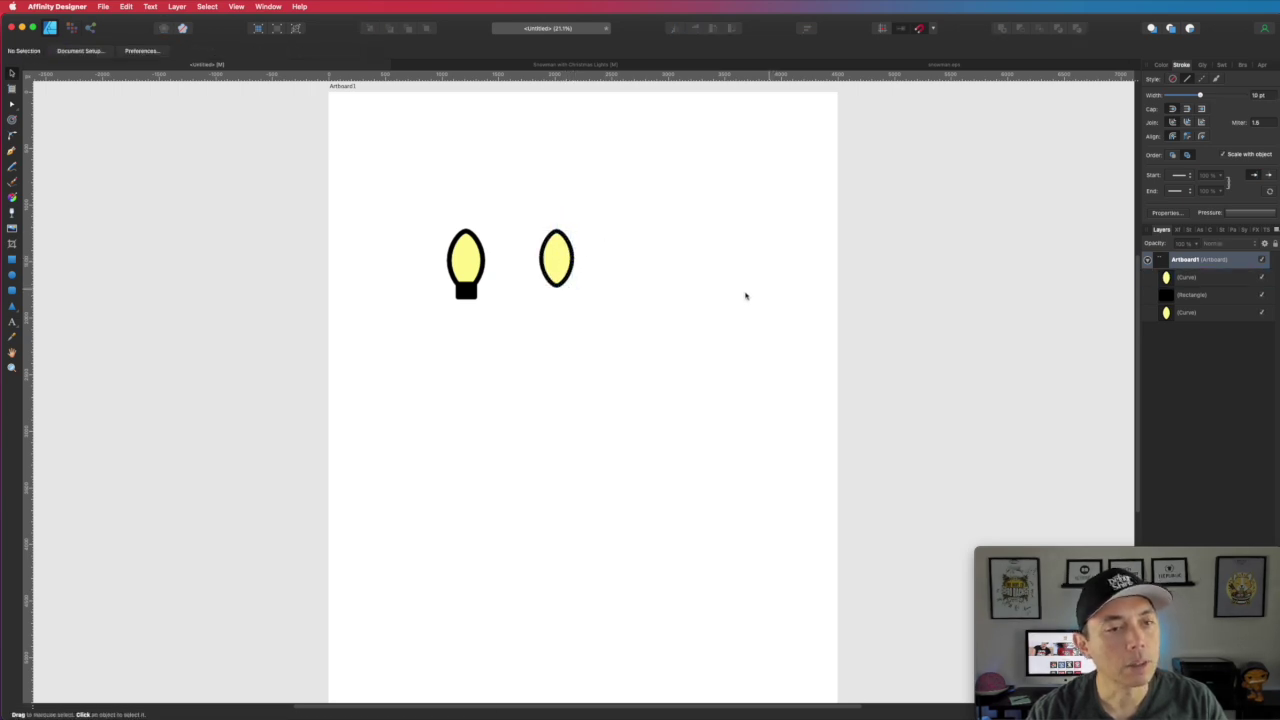
left_click(569, 258)
left_click_drag(571, 258, 574, 254)
left_click(655, 266)
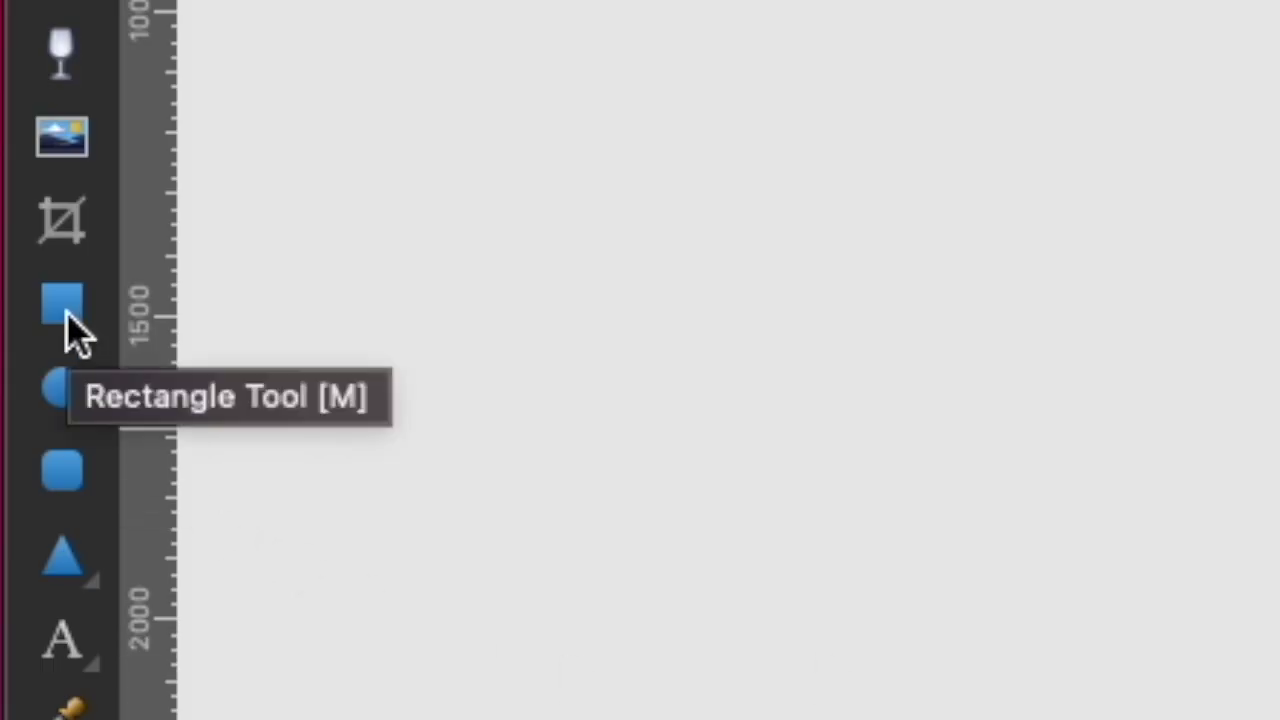
Step: Draw a bulb-wide rectangle over the new bulb's lower end as its base and fill it with CMYK 100, 100, 100, 100 black
left_click(65, 308)
left_click_drag(539, 277, 574, 297)
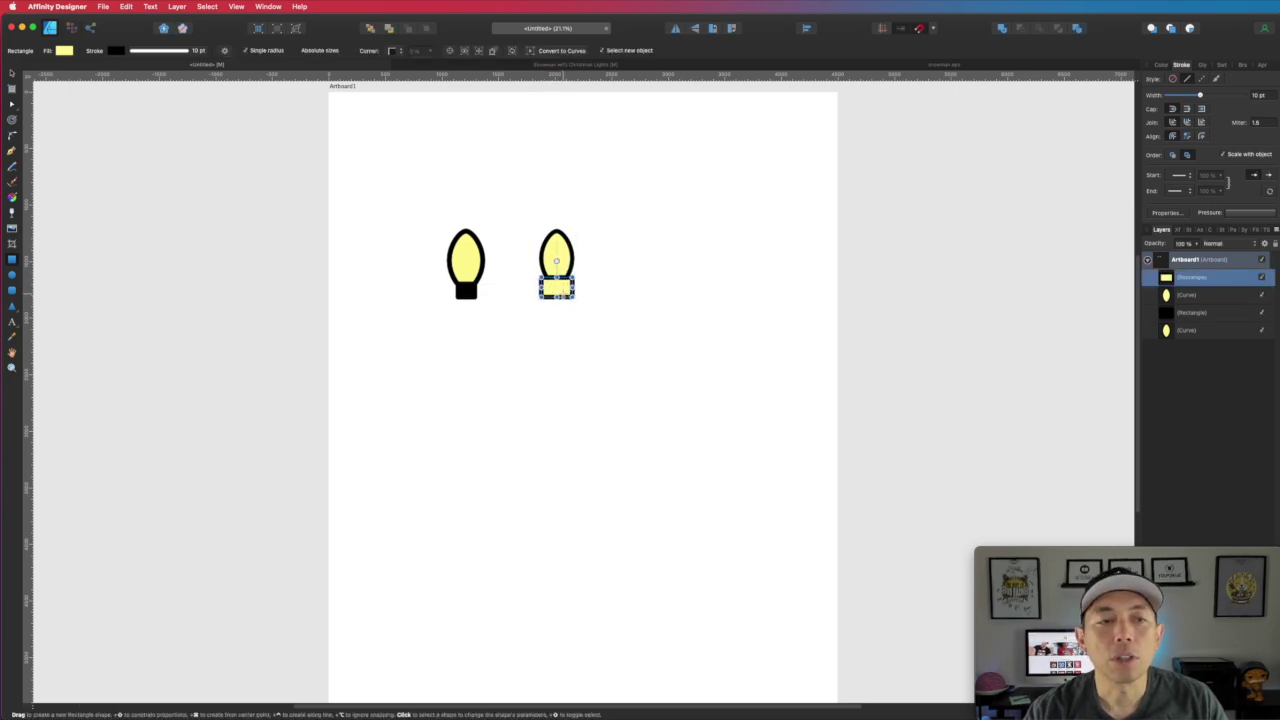
left_click(1164, 65)
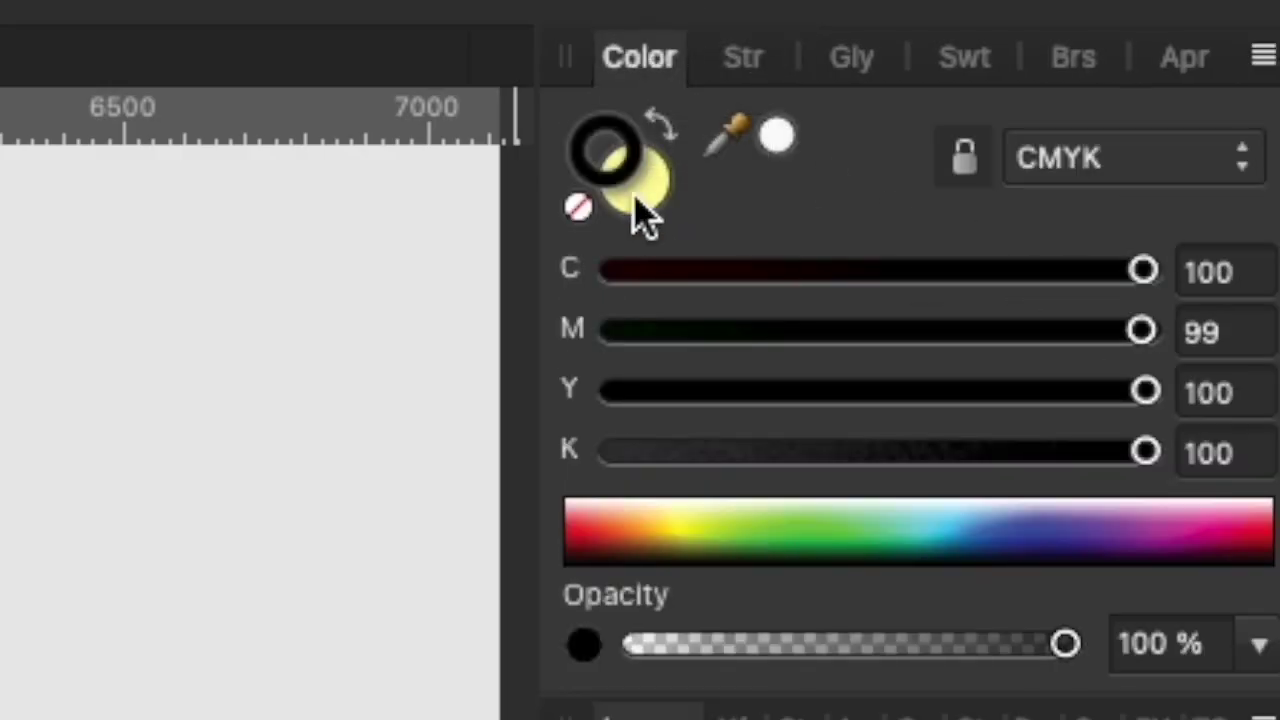
left_click(634, 197)
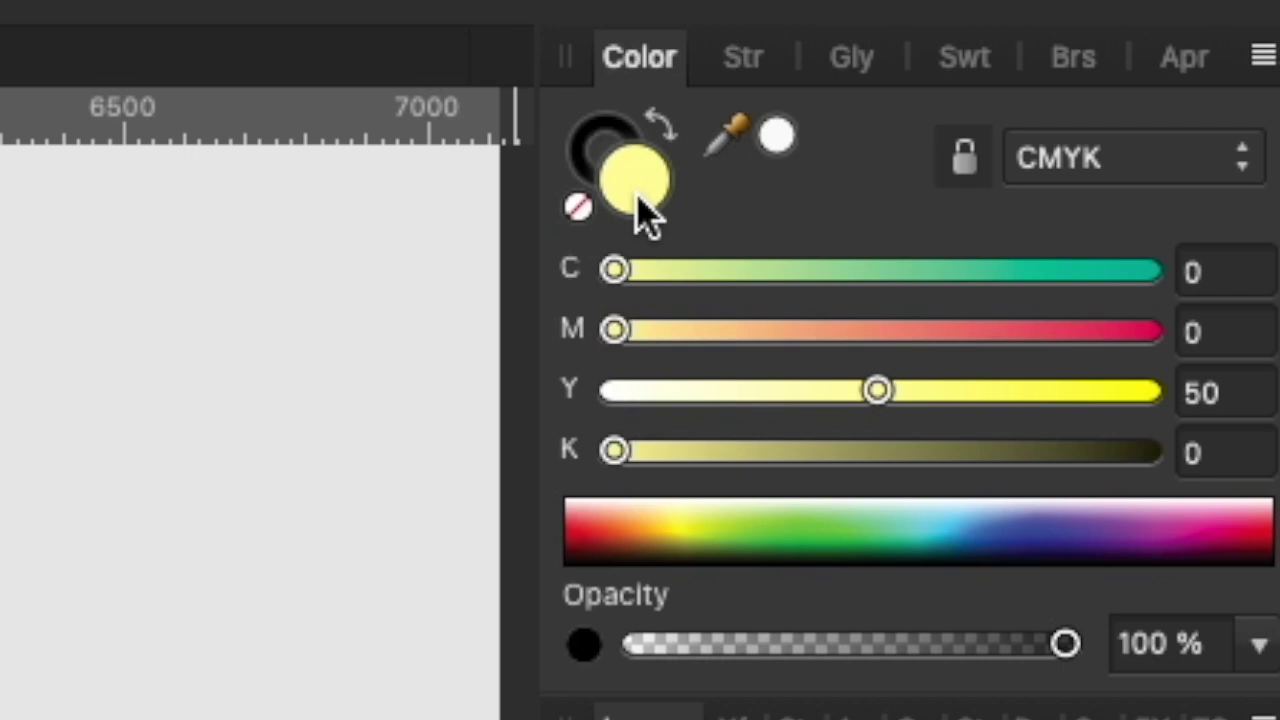
left_click(1148, 271)
left_click(1150, 330)
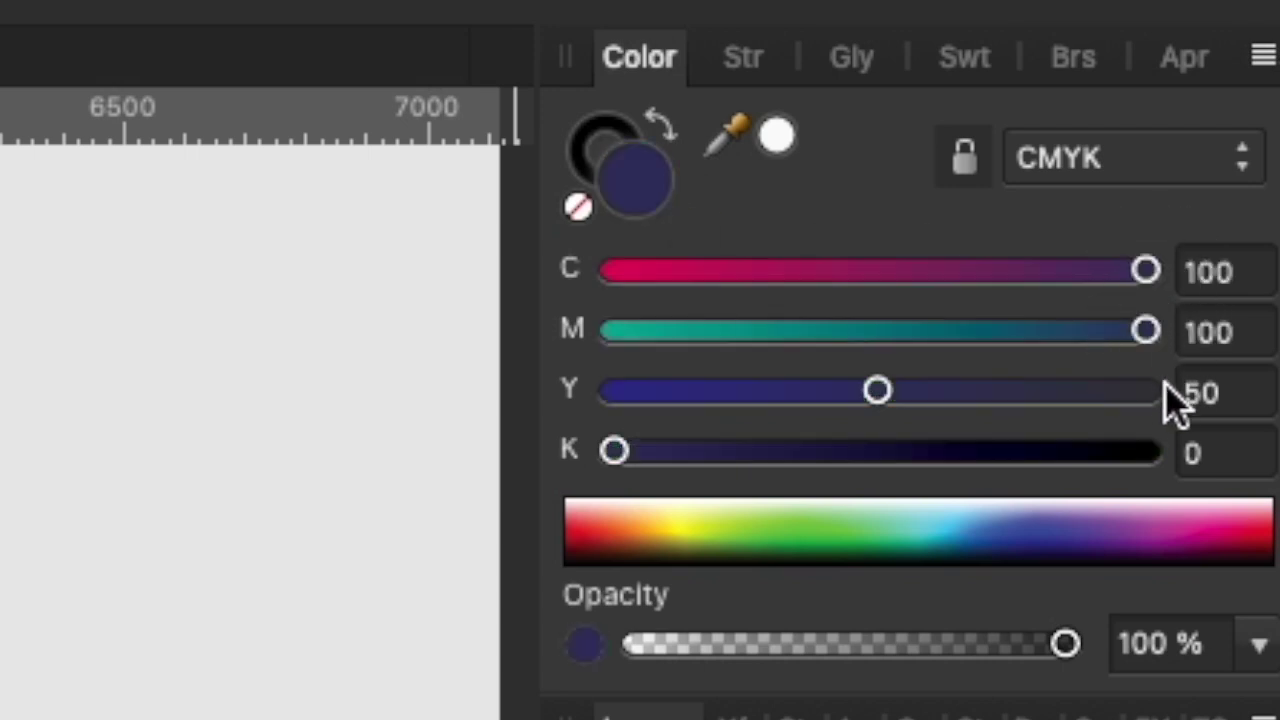
left_click(1150, 390)
left_click(1148, 449)
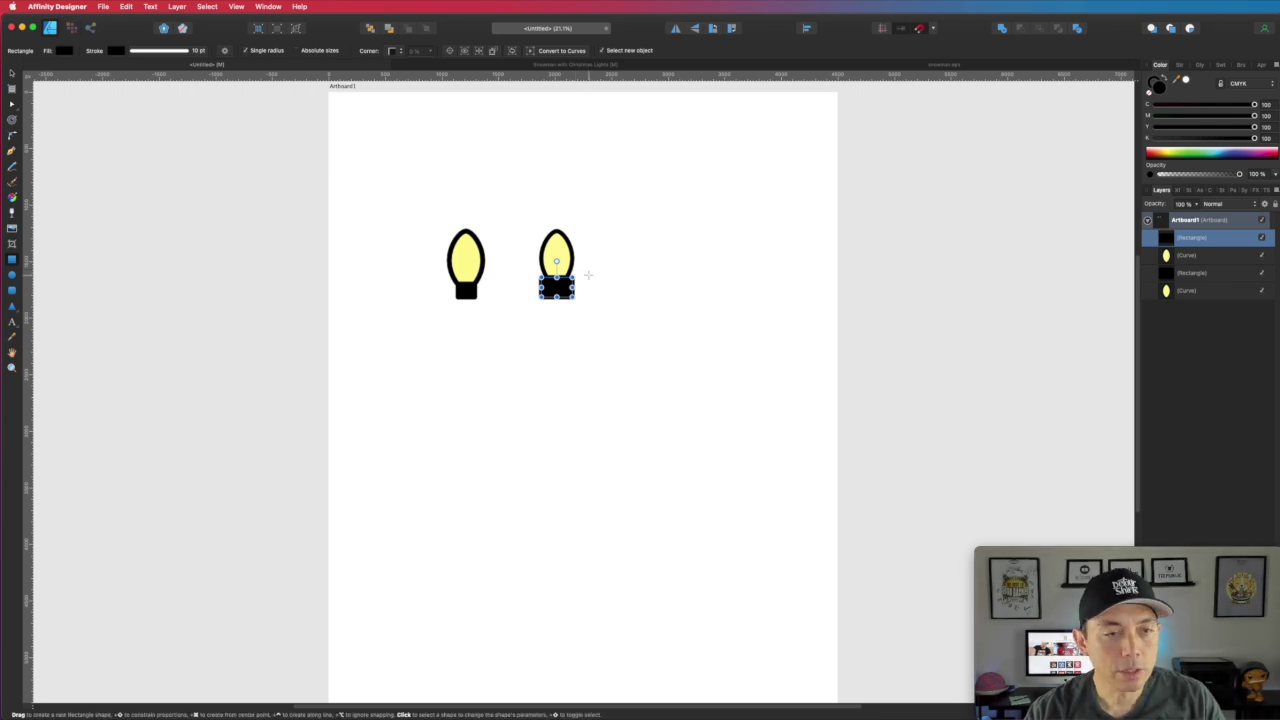
scroll(566, 278, "up", 5)
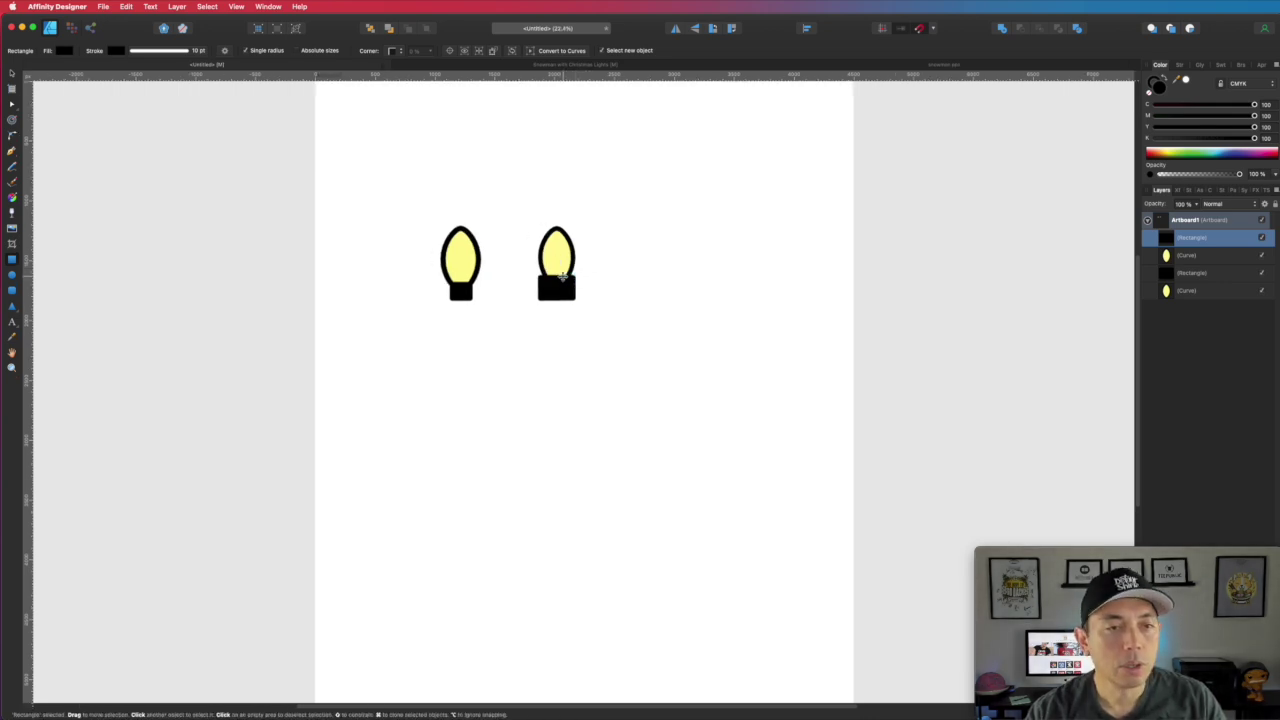
scroll(563, 277, "up", 3)
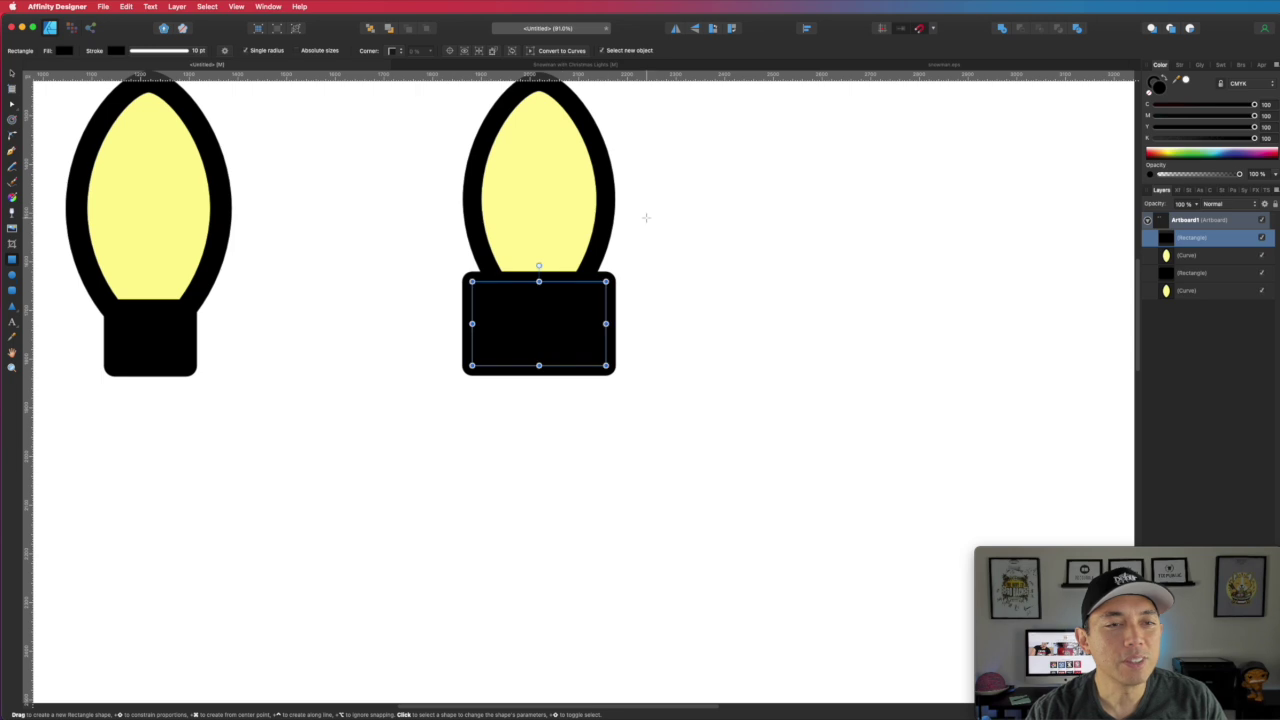
Step: Narrow the new bulb's black base rectangle from both sides and shorten it from its bottom edge
left_click_drag(640, 200, 702, 335)
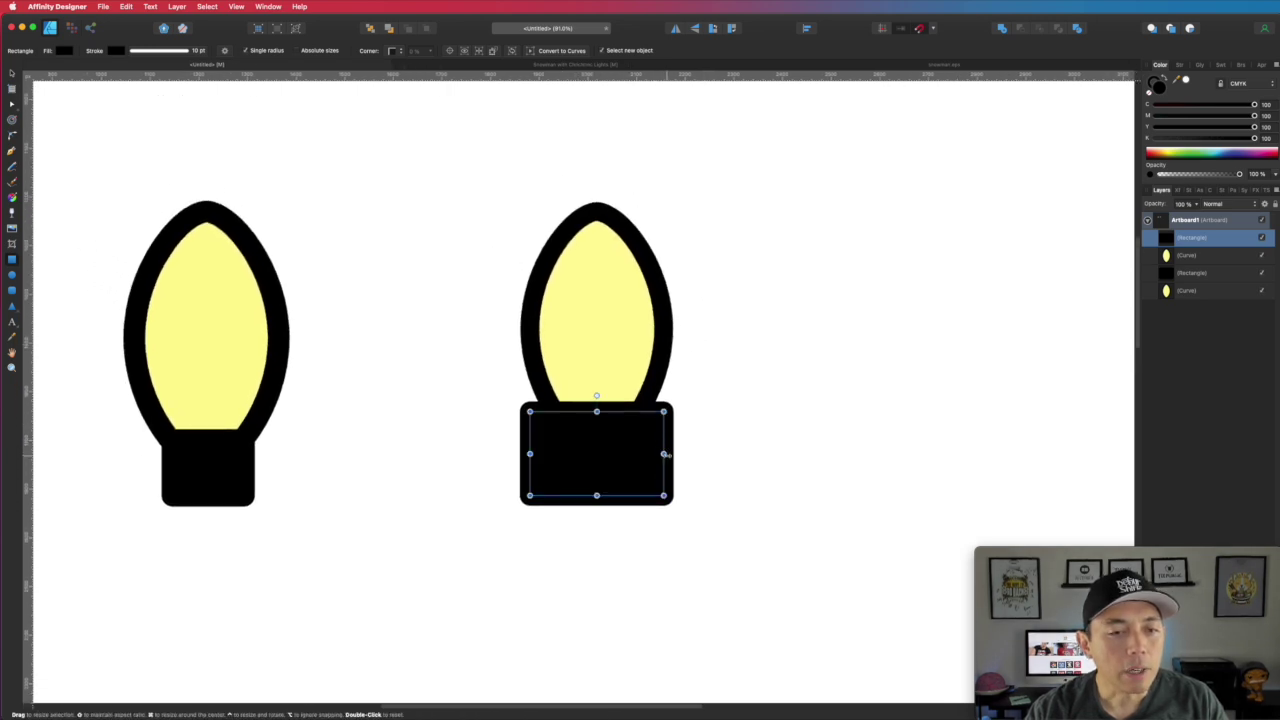
left_click_drag(663, 453, 644, 453)
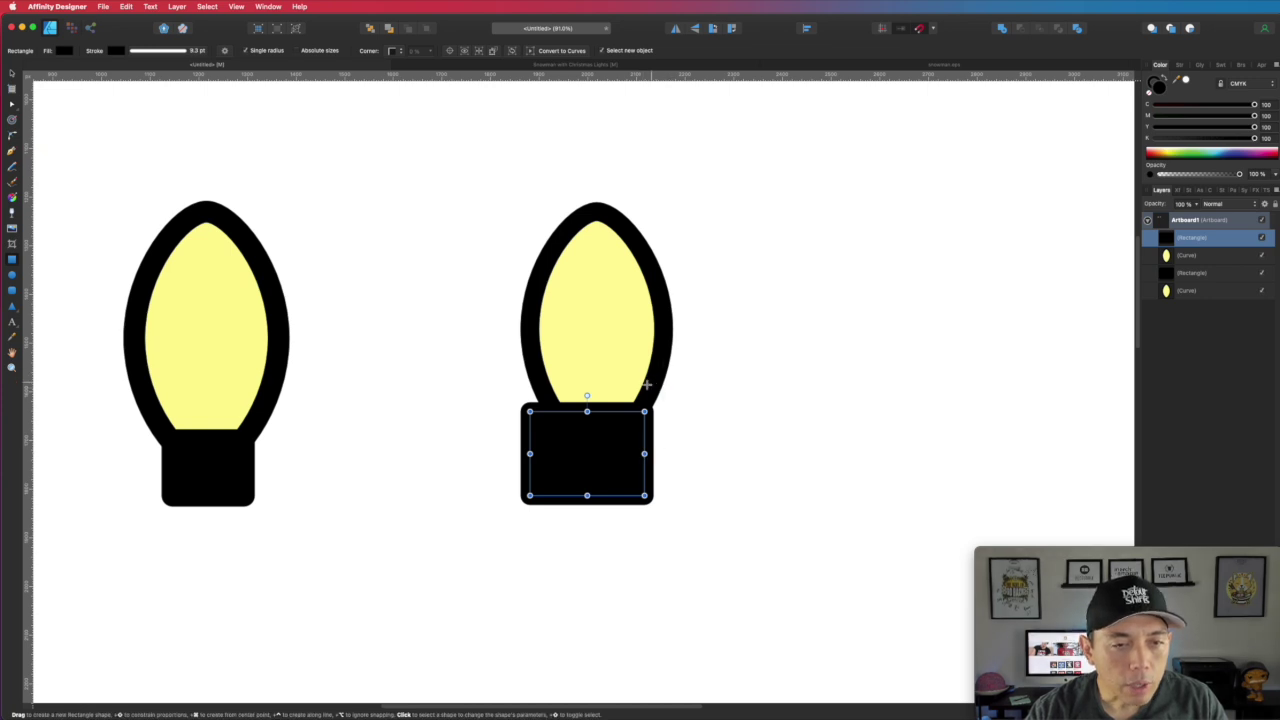
left_click_drag(530, 453, 550, 453)
left_click_drag(597, 495, 597, 476)
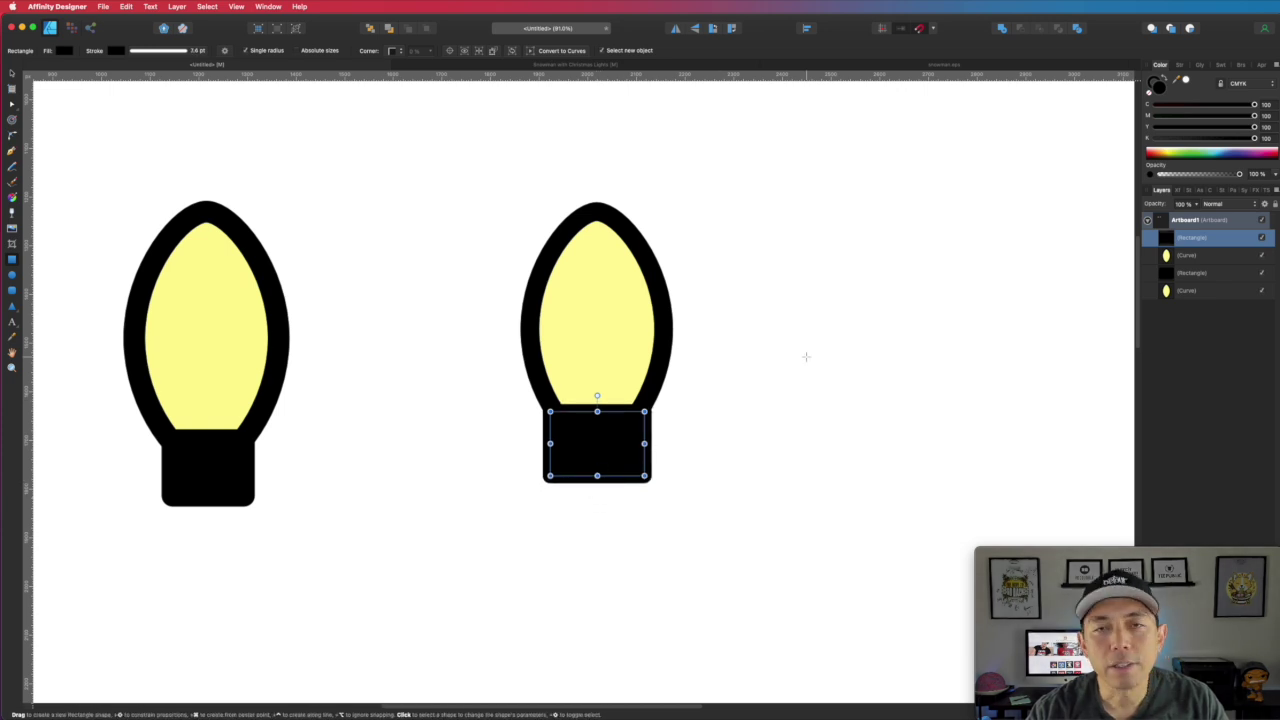
Step: Lower the top edge of the new bulb's base slightly and centre the base under the bulb
left_click(13, 73)
left_click(649, 197)
left_click(608, 420)
left_click_drag(596, 412, 596, 422)
left_click(729, 389)
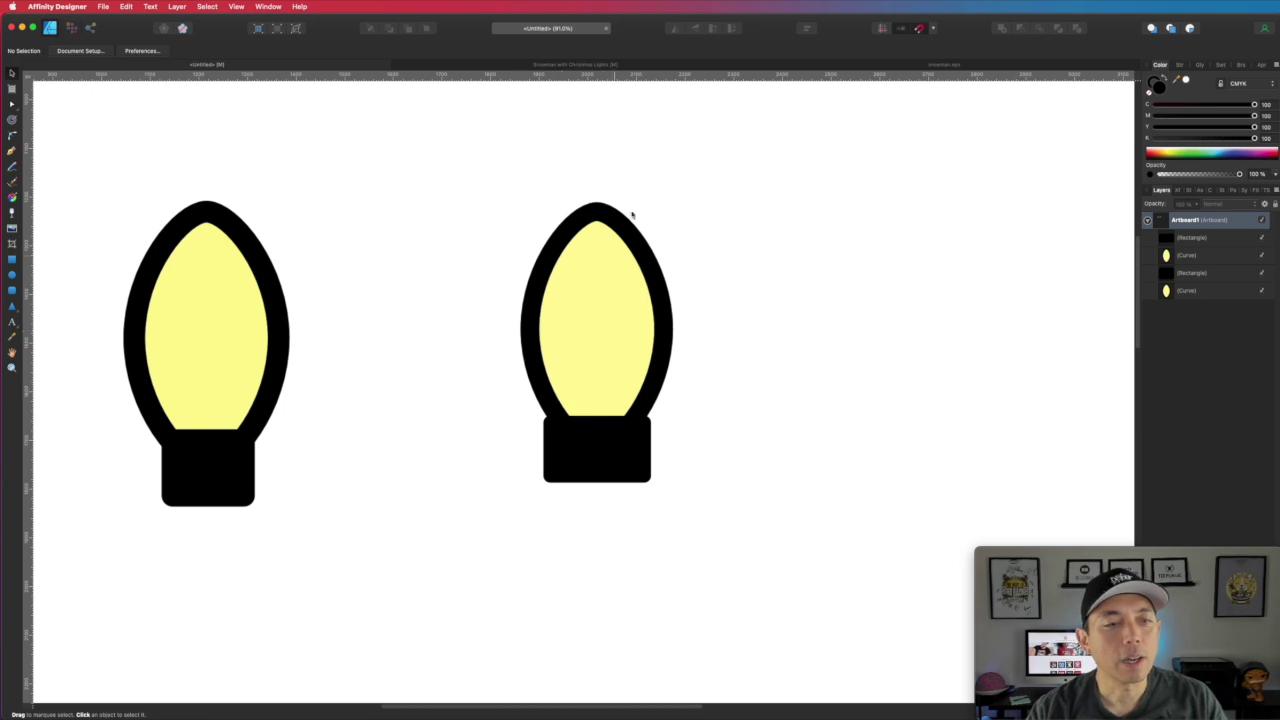
mouse_move(623, 457)
left_mouse_down()
mouse_move(621, 469)
mouse_move(606, 451)
mouse_move(605, 462)
left_mouse_up()
key("Escape")
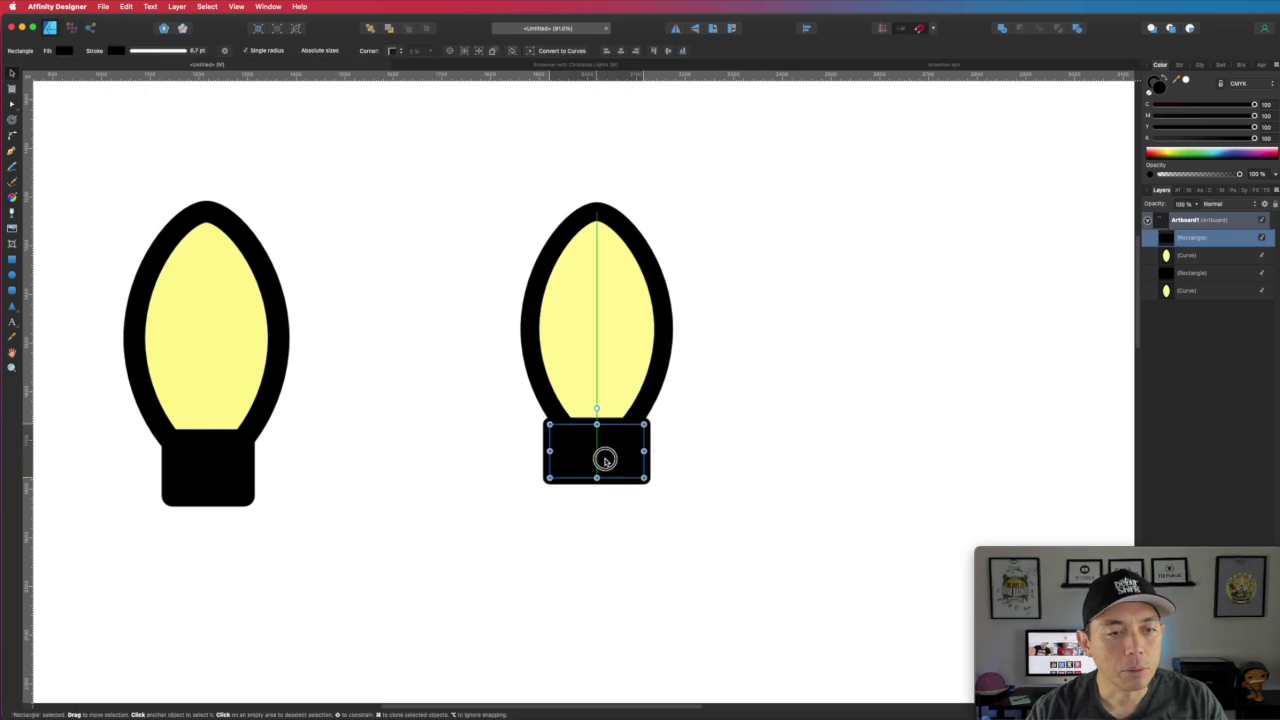
Step: Select the new bulb and its base together and align both horizontally to the centre of the artboard
left_click(755, 393)
left_click_drag(451, 166, 723, 537)
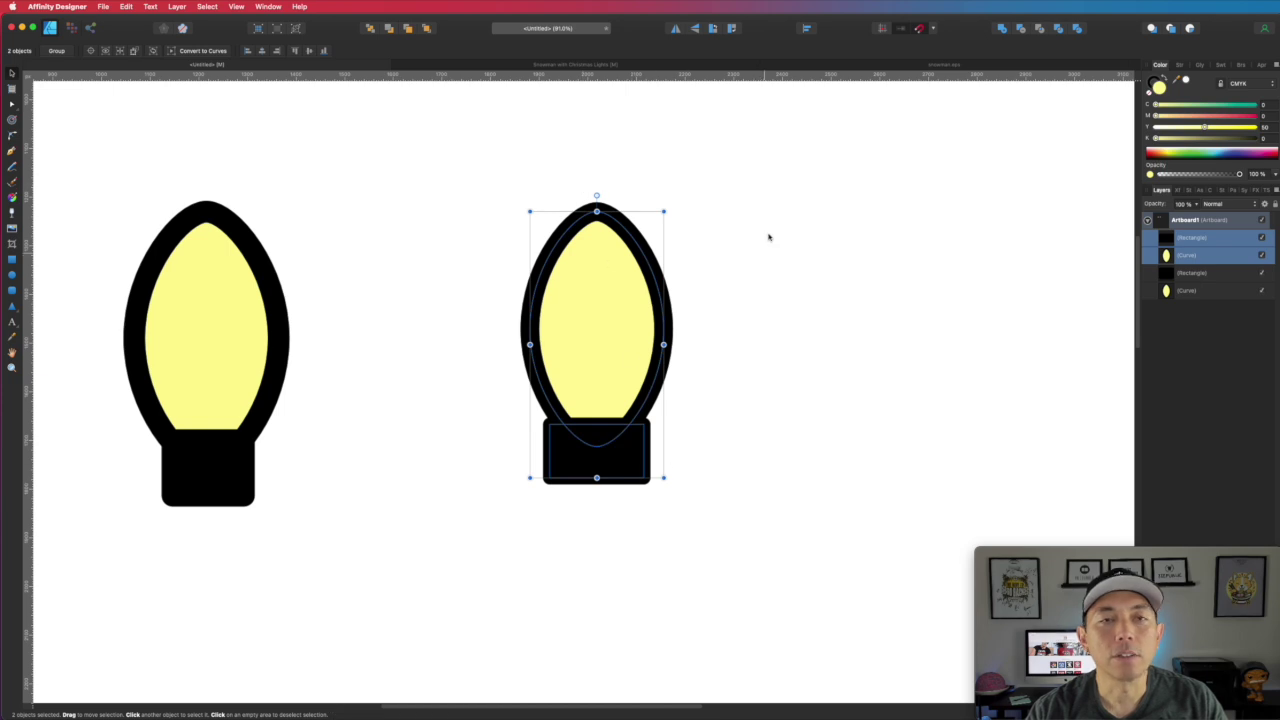
left_click(808, 29)
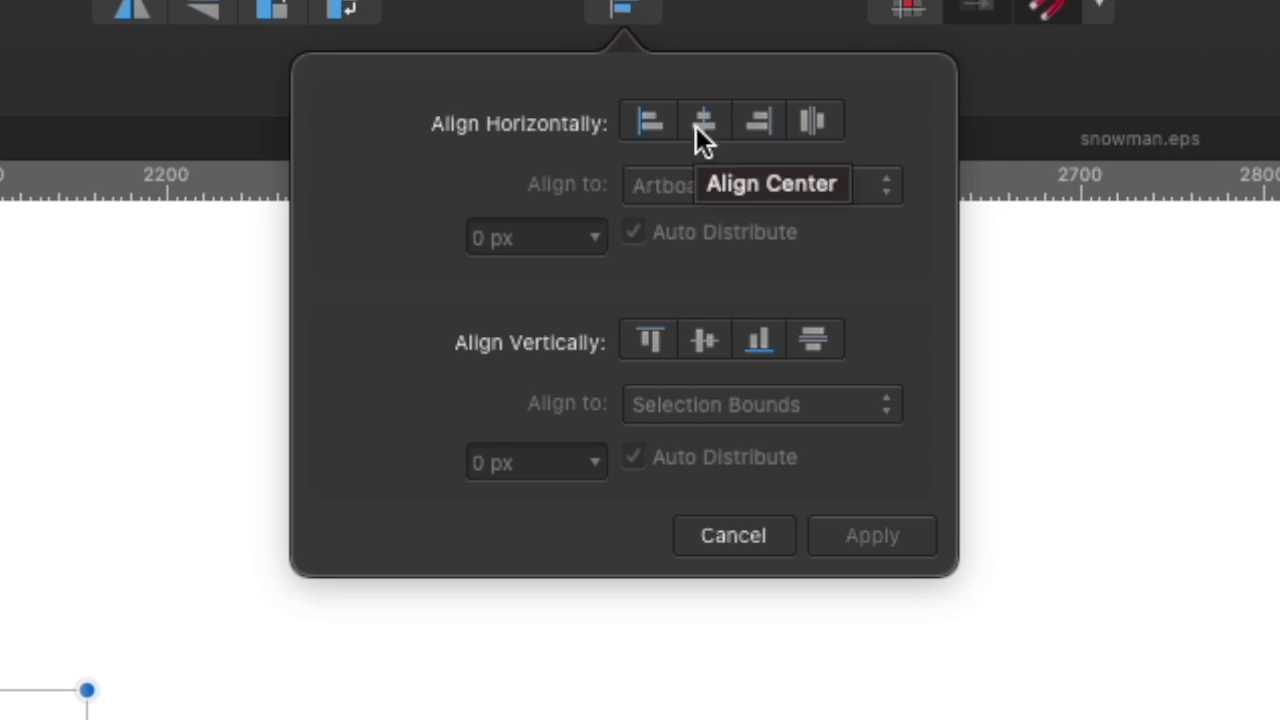
left_click(696, 126)
left_click(835, 318)
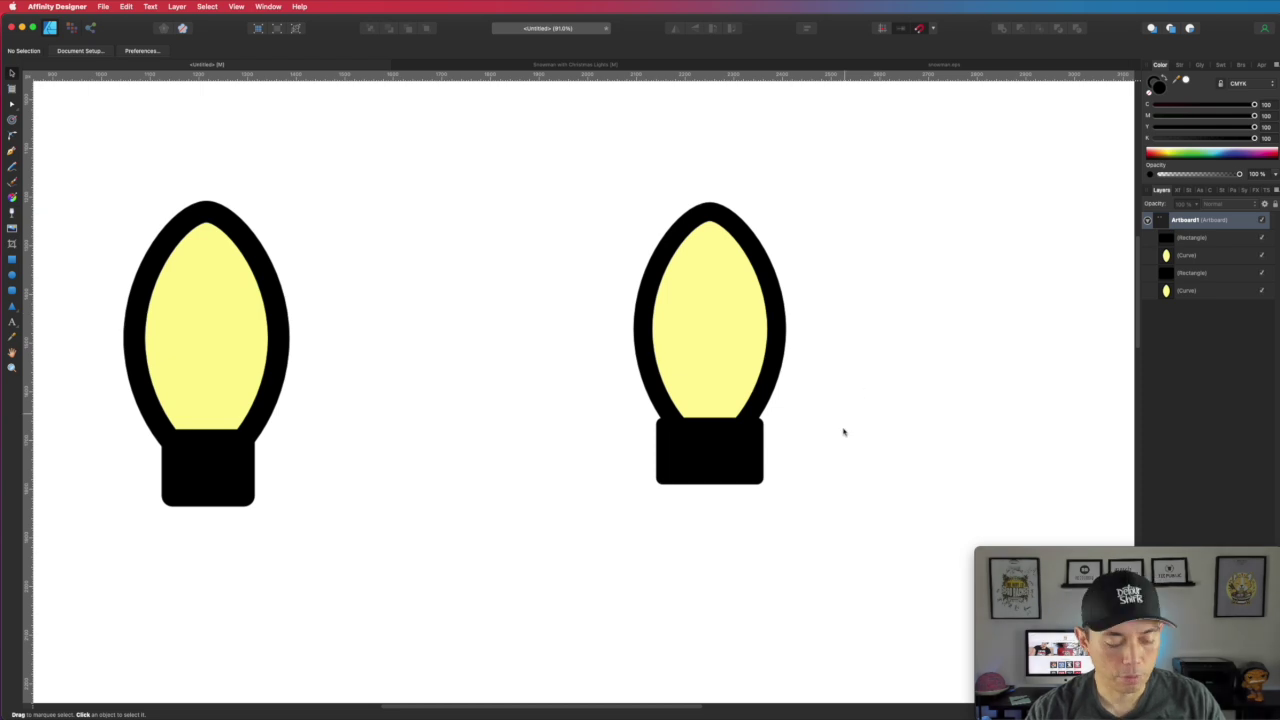
Step: Make sure the strokes of the new bulb and its base use Scale with object, and enlarge both parts slightly together
left_click_drag(560, 152, 814, 527)
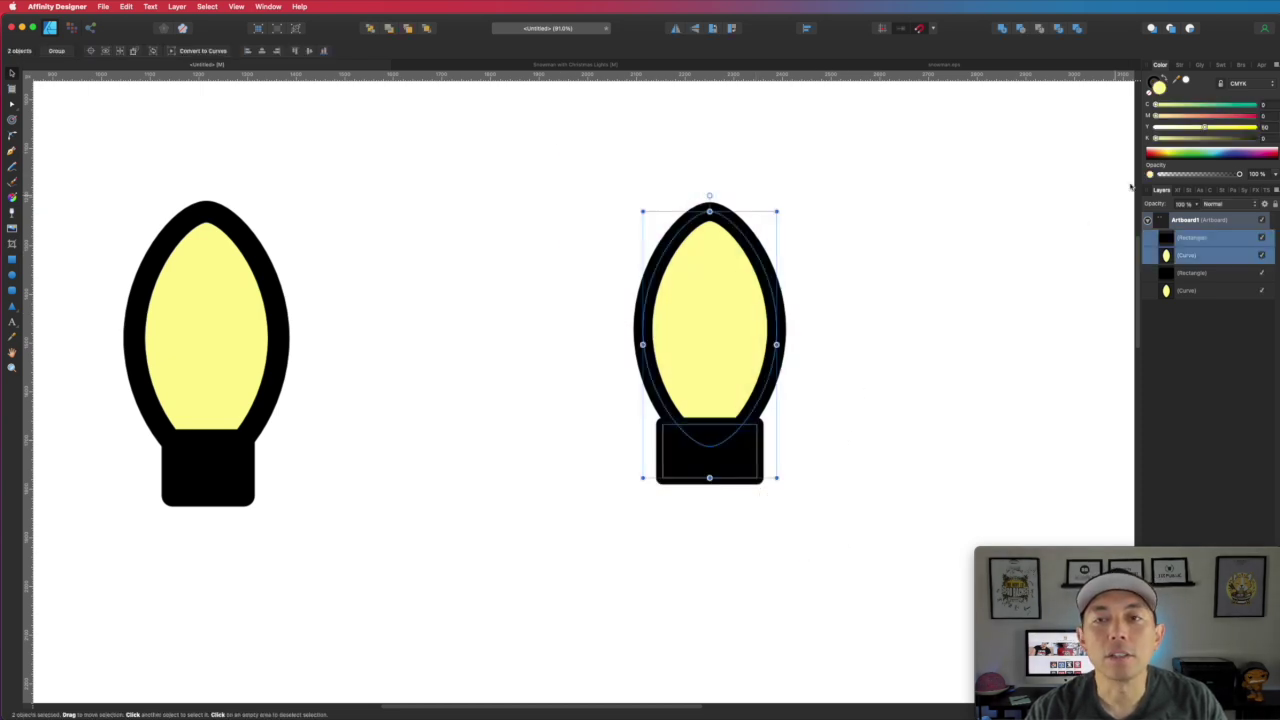
left_click(1180, 65)
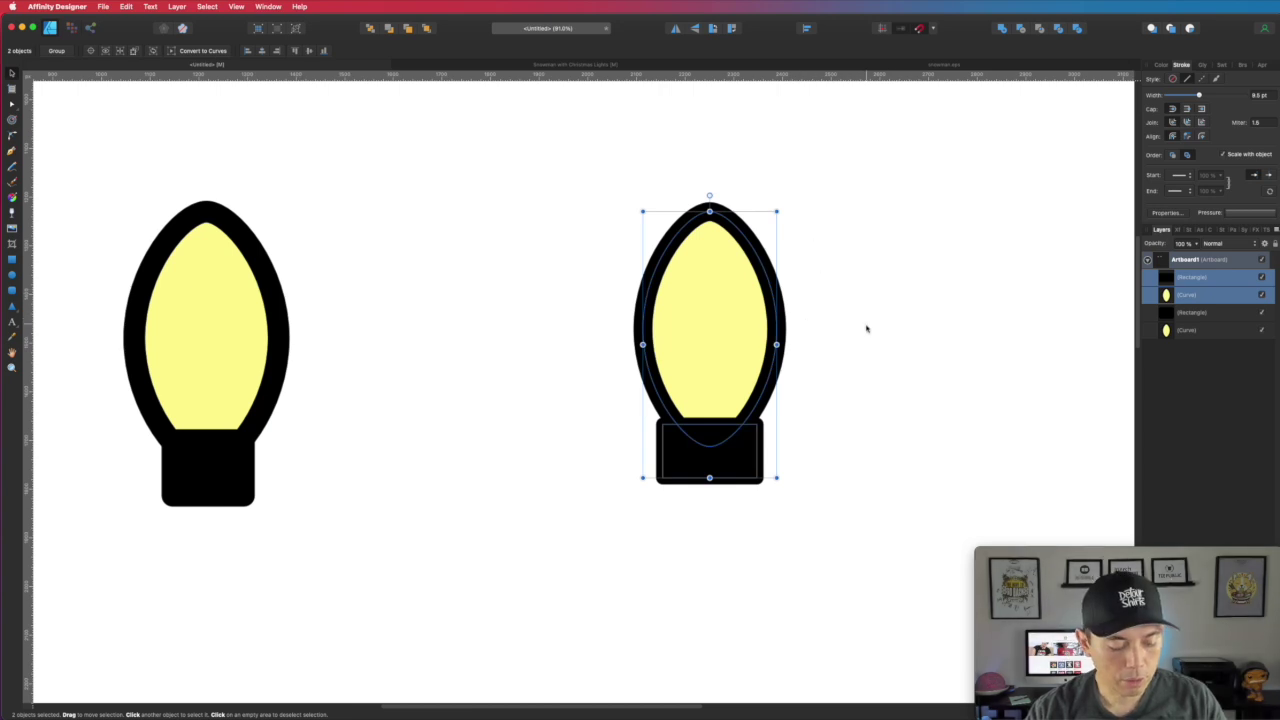
scroll(857, 349, "down", 2)
scroll(857, 349, "down", 5)
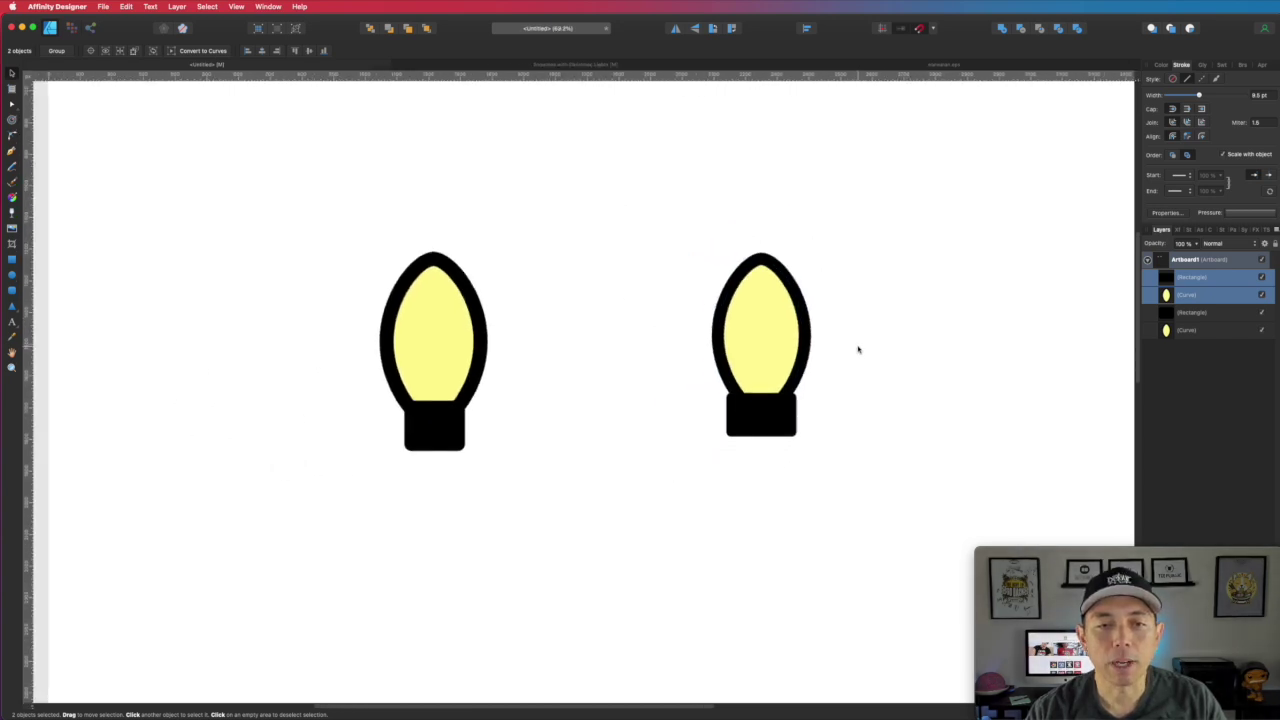
scroll(857, 349, "down", 2)
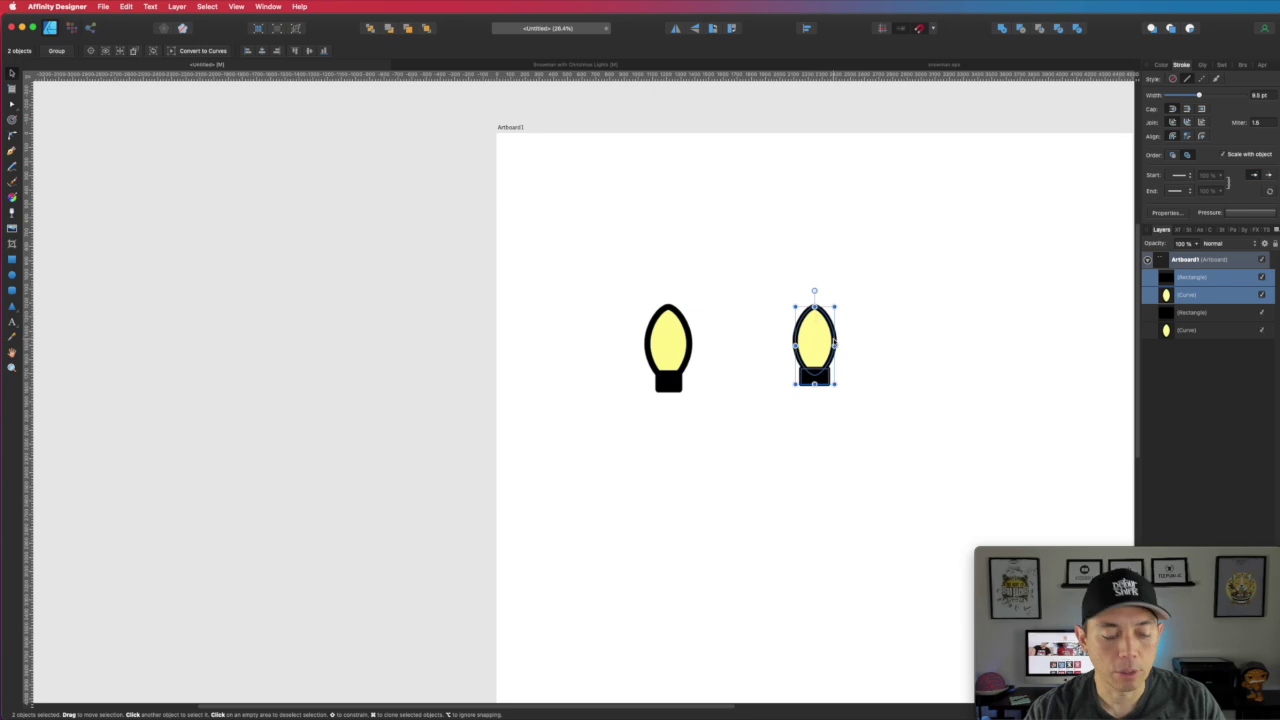
mouse_move(835, 384)
left_mouse_down()
mouse_move(946, 529)
mouse_move(791, 357)
mouse_move(926, 523)
mouse_move(829, 377)
mouse_move(916, 498)
mouse_move(849, 386)
mouse_move(842, 395)
left_mouse_up()
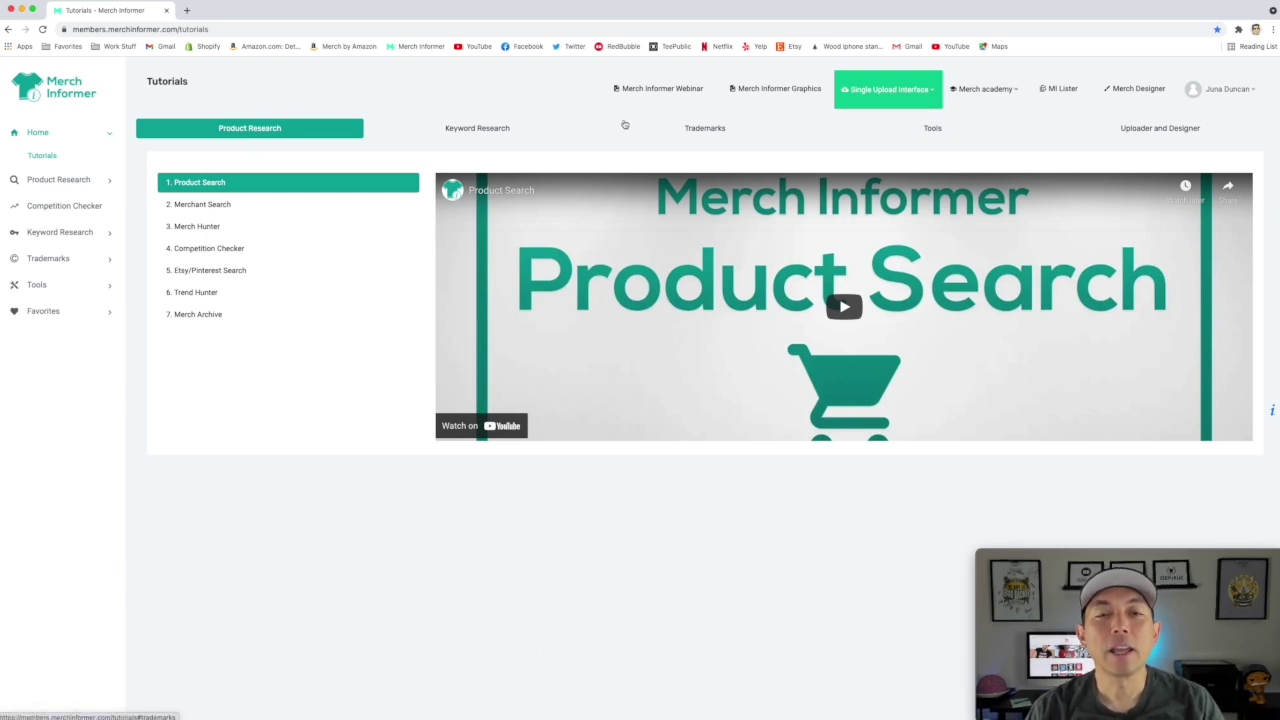
Step: On the Merch Informer website, open the Merch Informer Graphics page and browse the monthly graphics packs
left_click(749, 90)
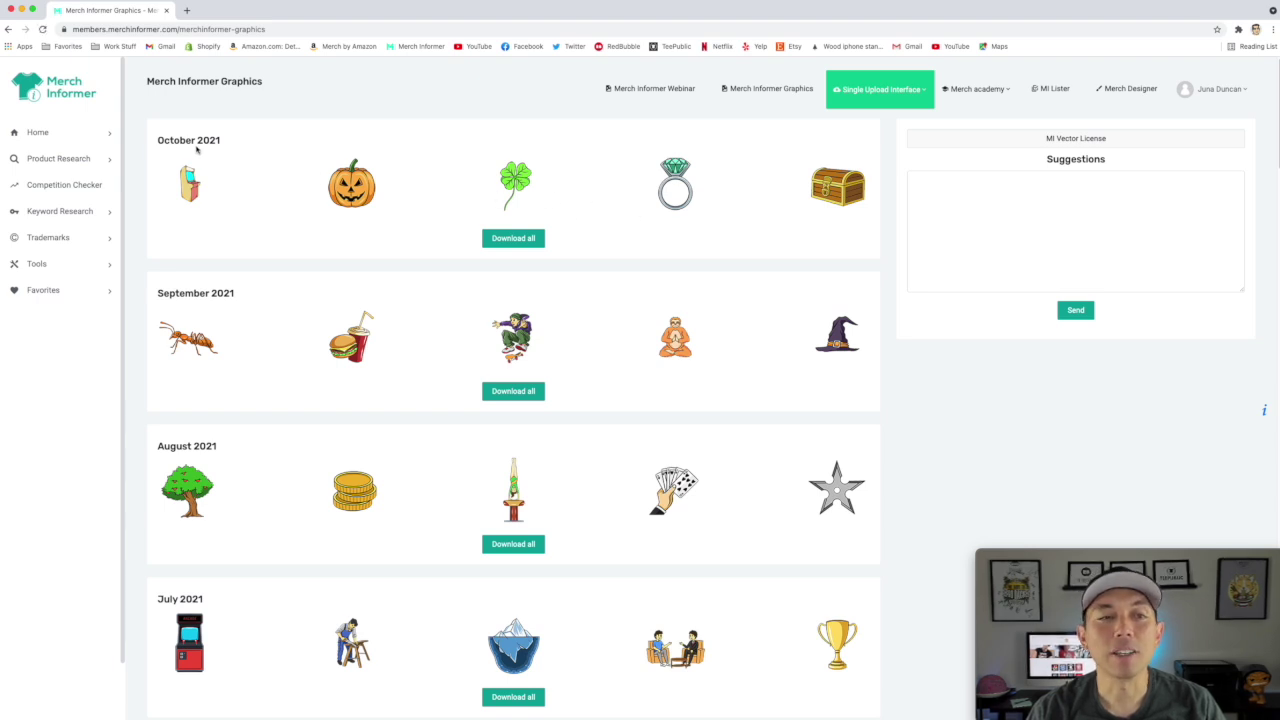
scroll(326, 366, "down", 5)
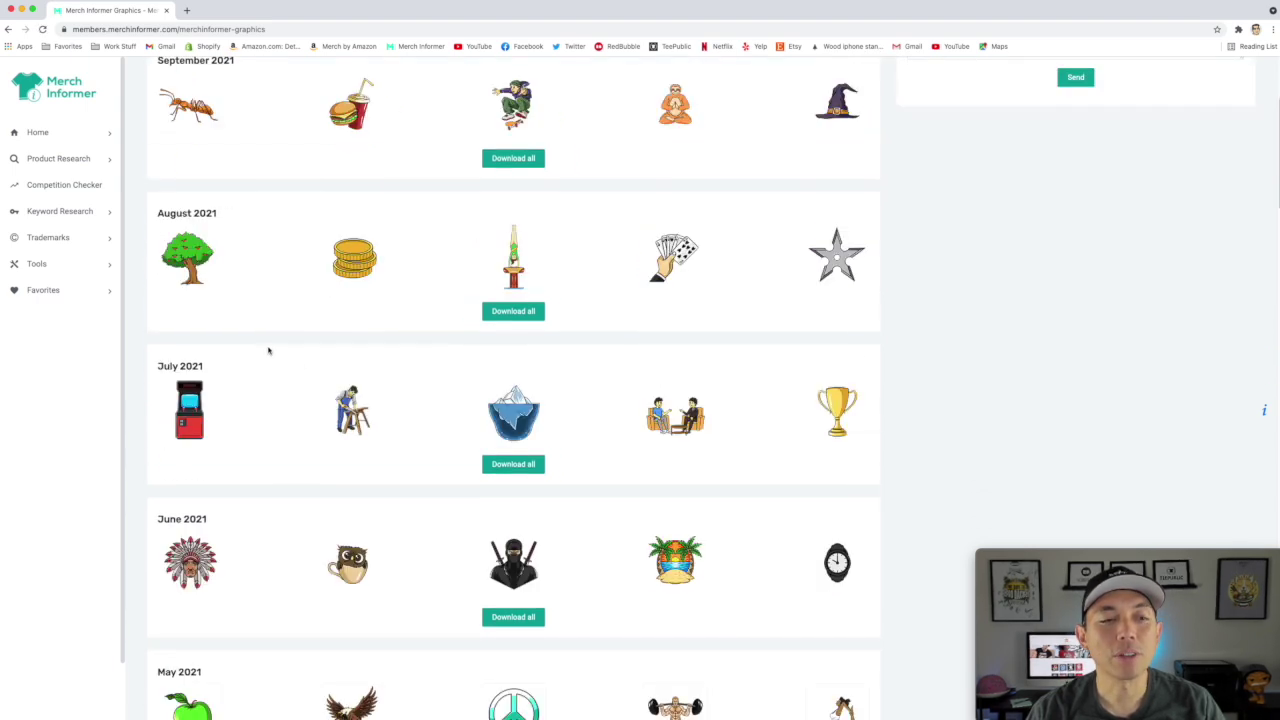
scroll(354, 351, "up", 5)
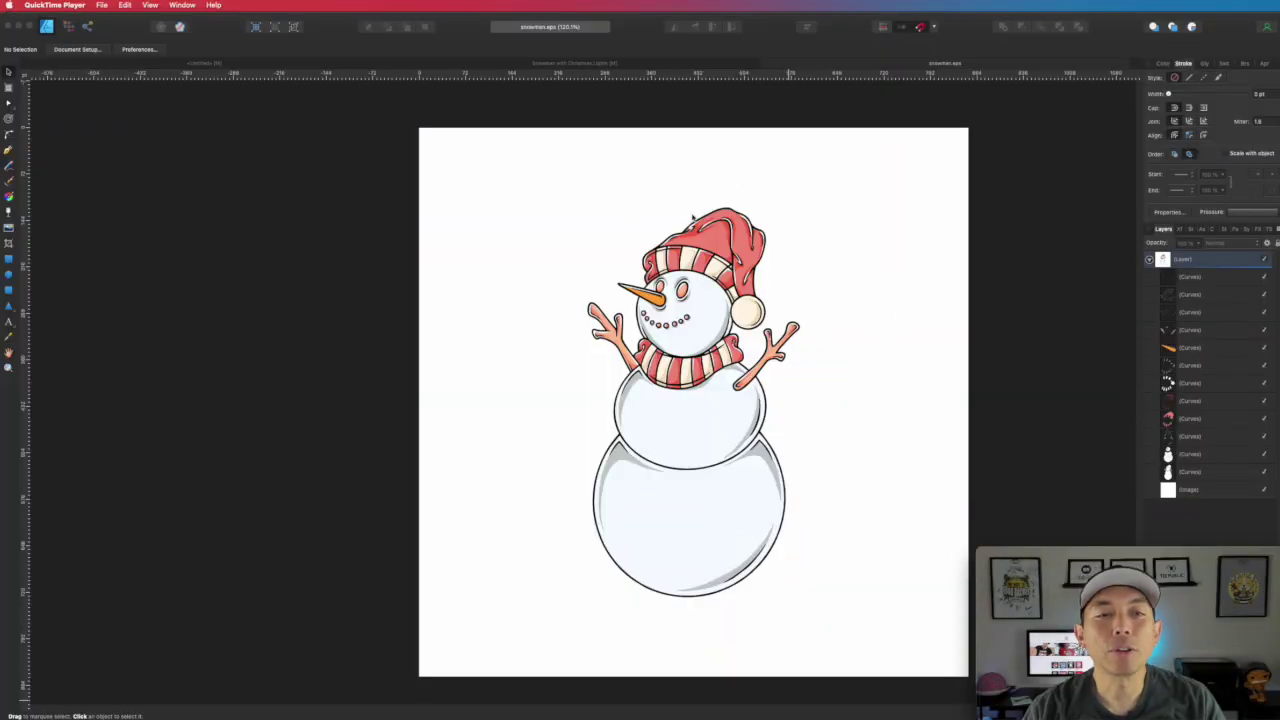
Step: In snowman.eps in Affinity Designer, go through the curve layers to examine which snowman parts each one covers
left_click(1203, 292)
left_click(1207, 312)
left_click(1210, 330)
left_click(1215, 365)
left_click(1218, 400)
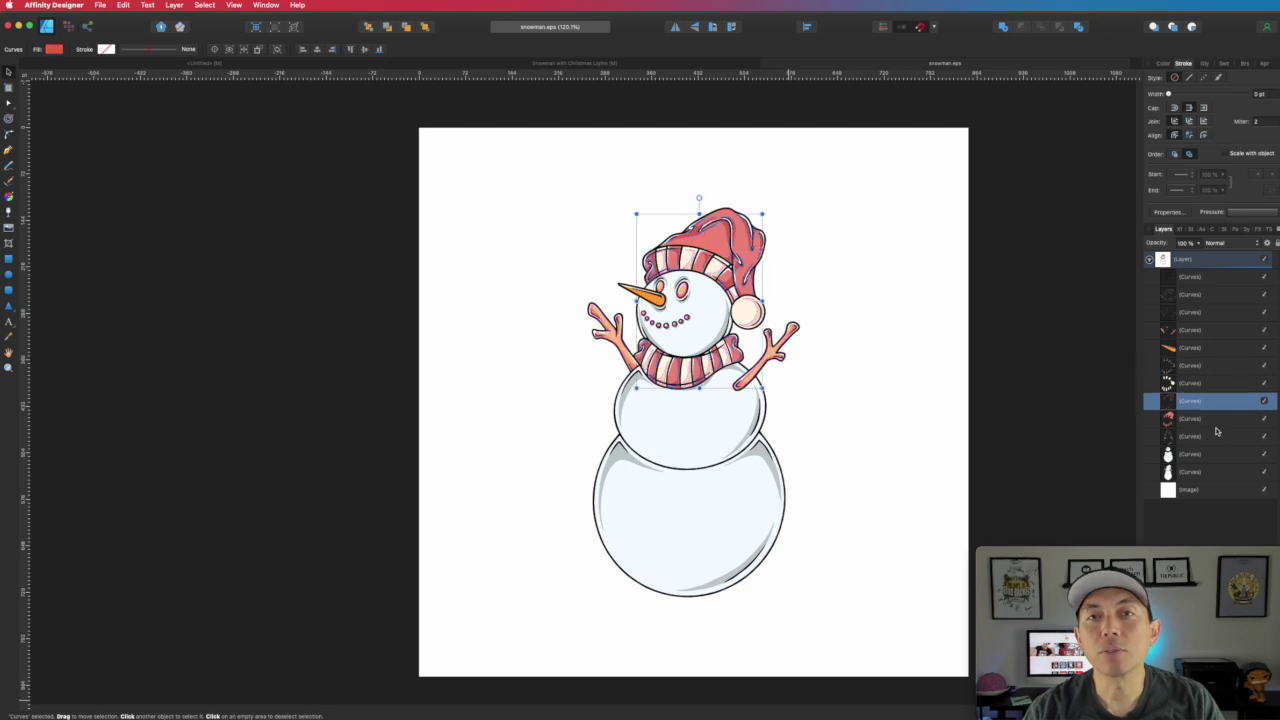
left_click(818, 263)
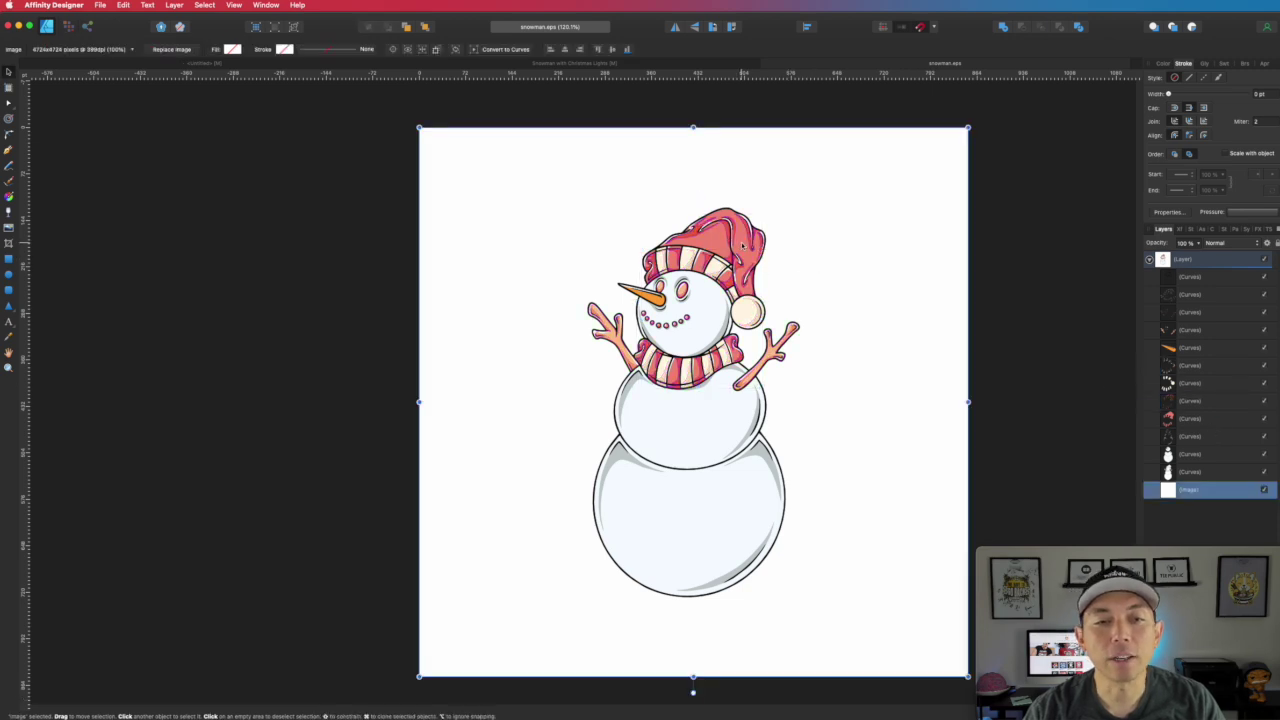
Step: Brighten the fill of the snowman's hat and scarf to red by setting magenta and yellow to 100
left_click(743, 245)
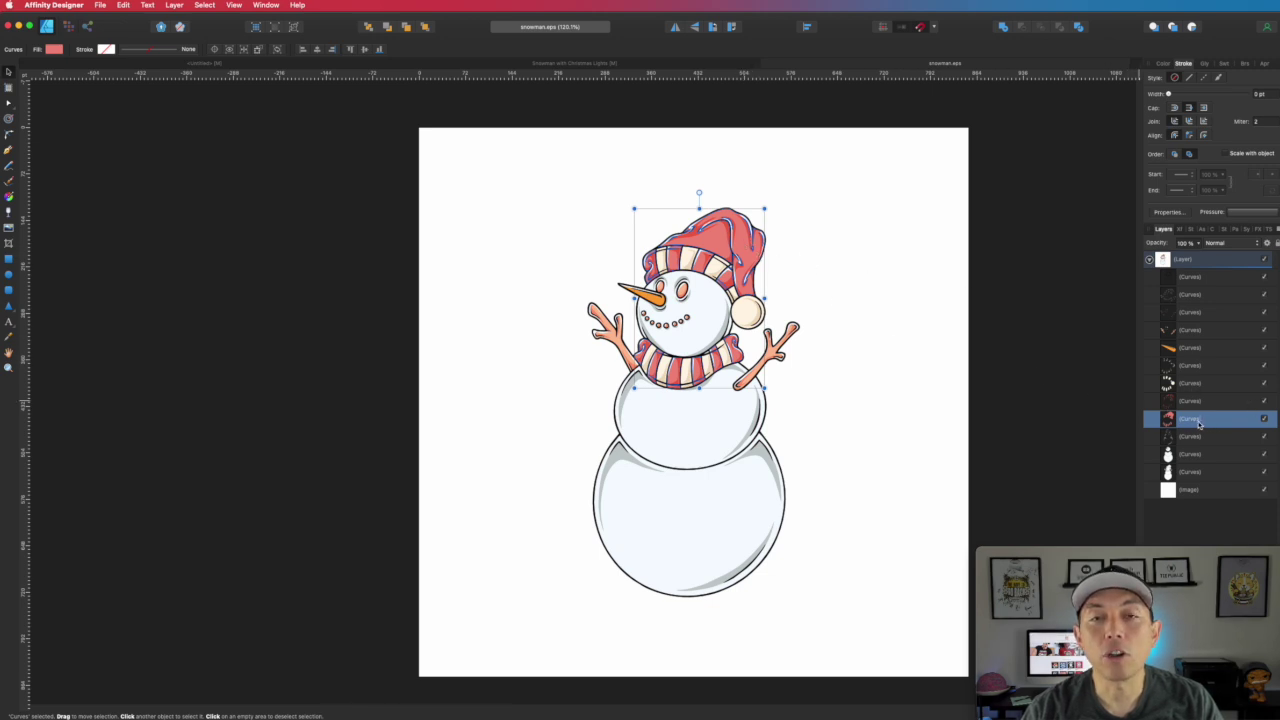
left_click(1164, 65)
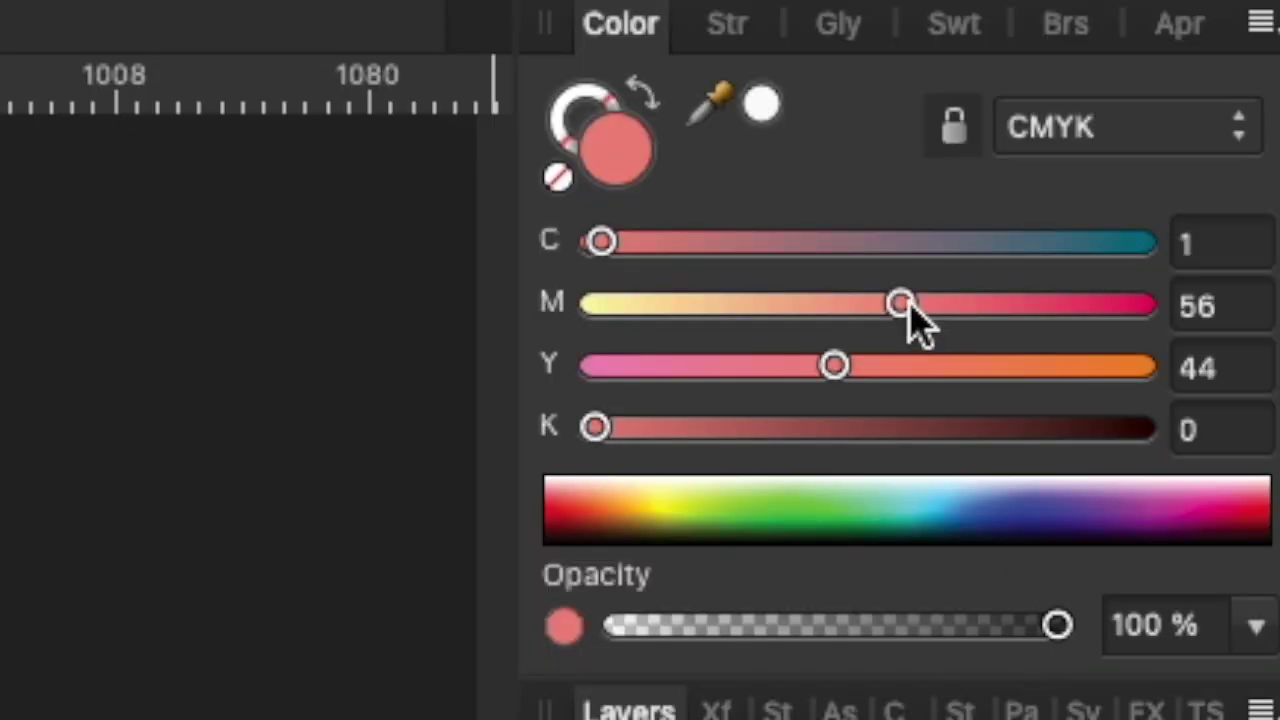
left_click_drag(1215, 114, 1258, 125)
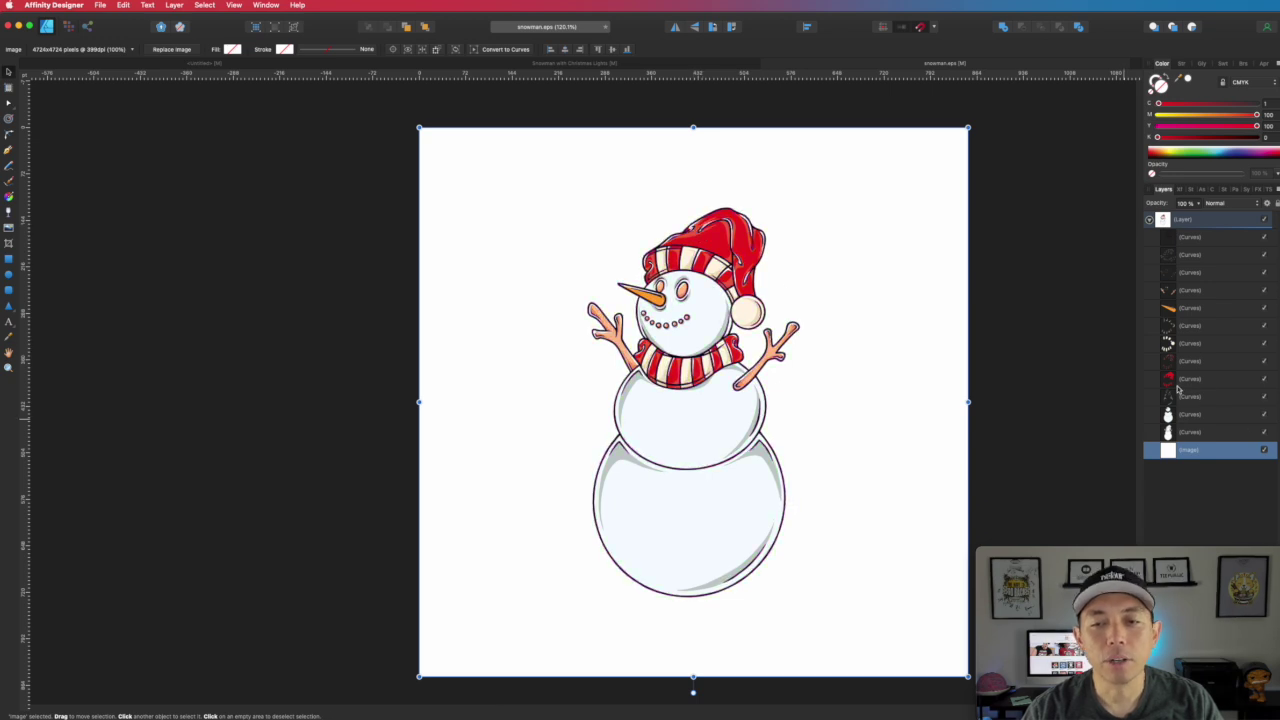
Step: Recolour the hat and scarf shading dark red with magenta 100, yellow 100 and black about 16
left_click(1199, 363)
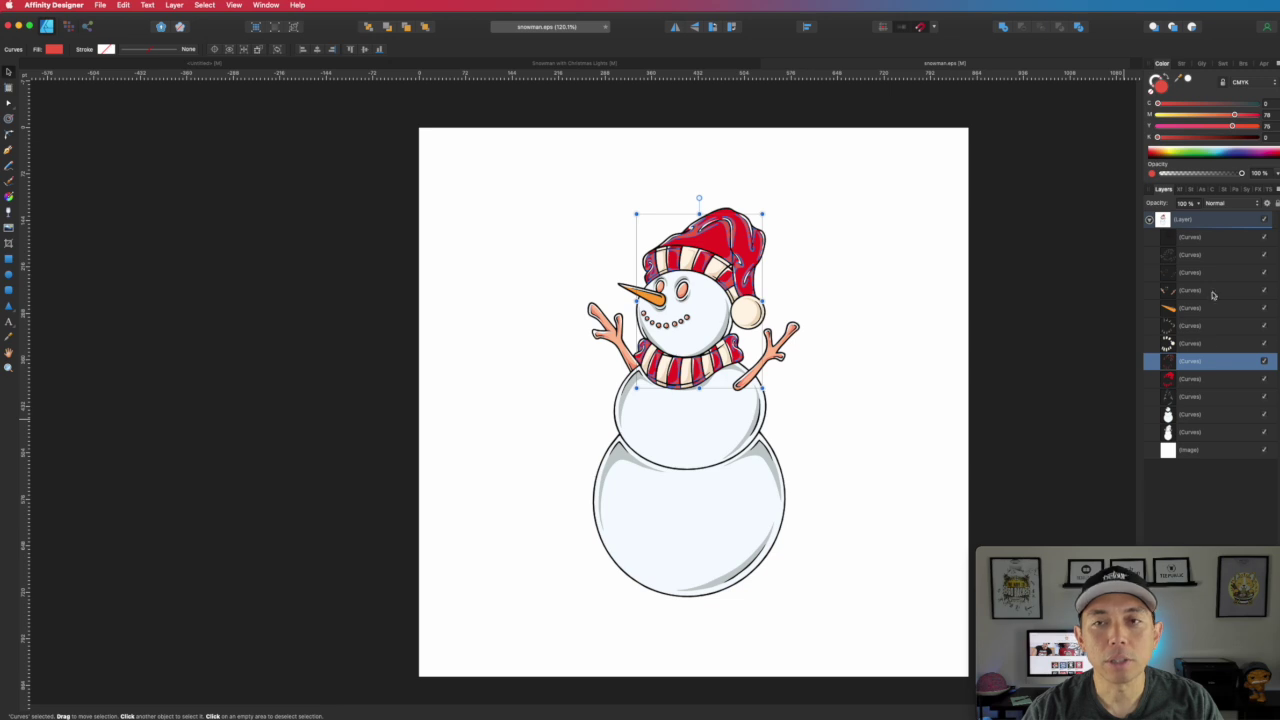
left_click_drag(1235, 116, 1257, 126)
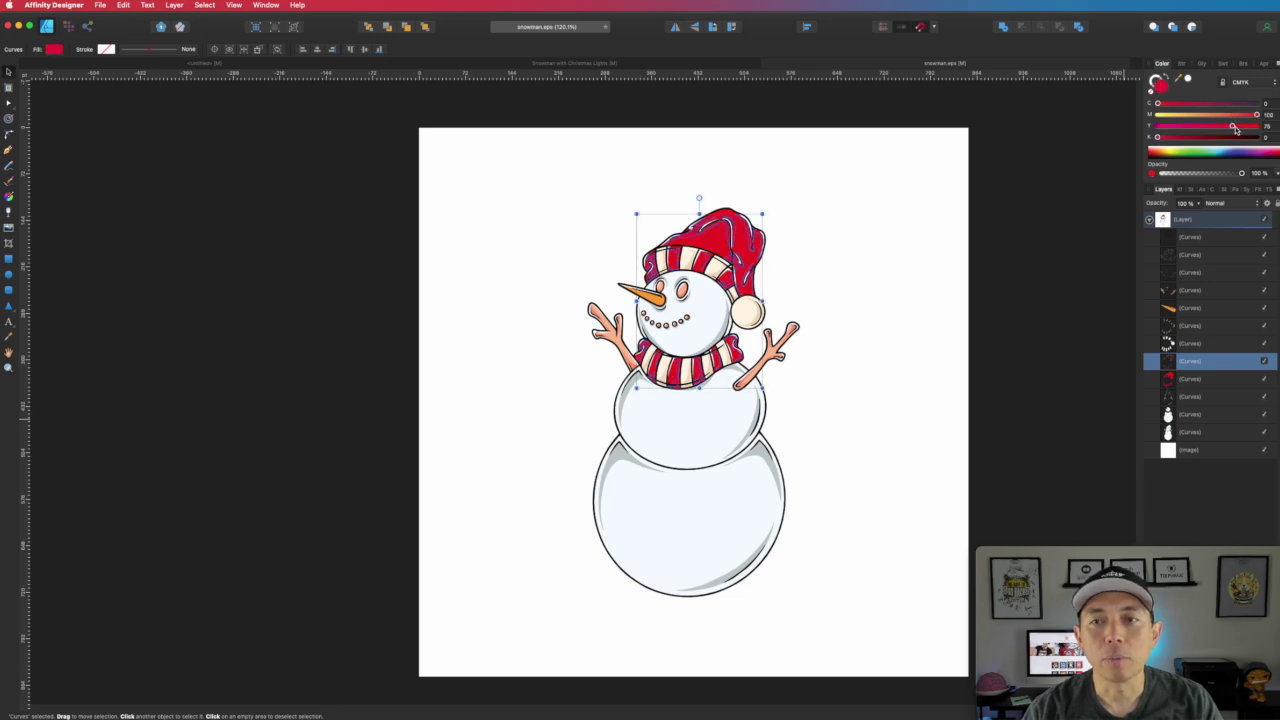
left_click_drag(1152, 137, 1172, 137)
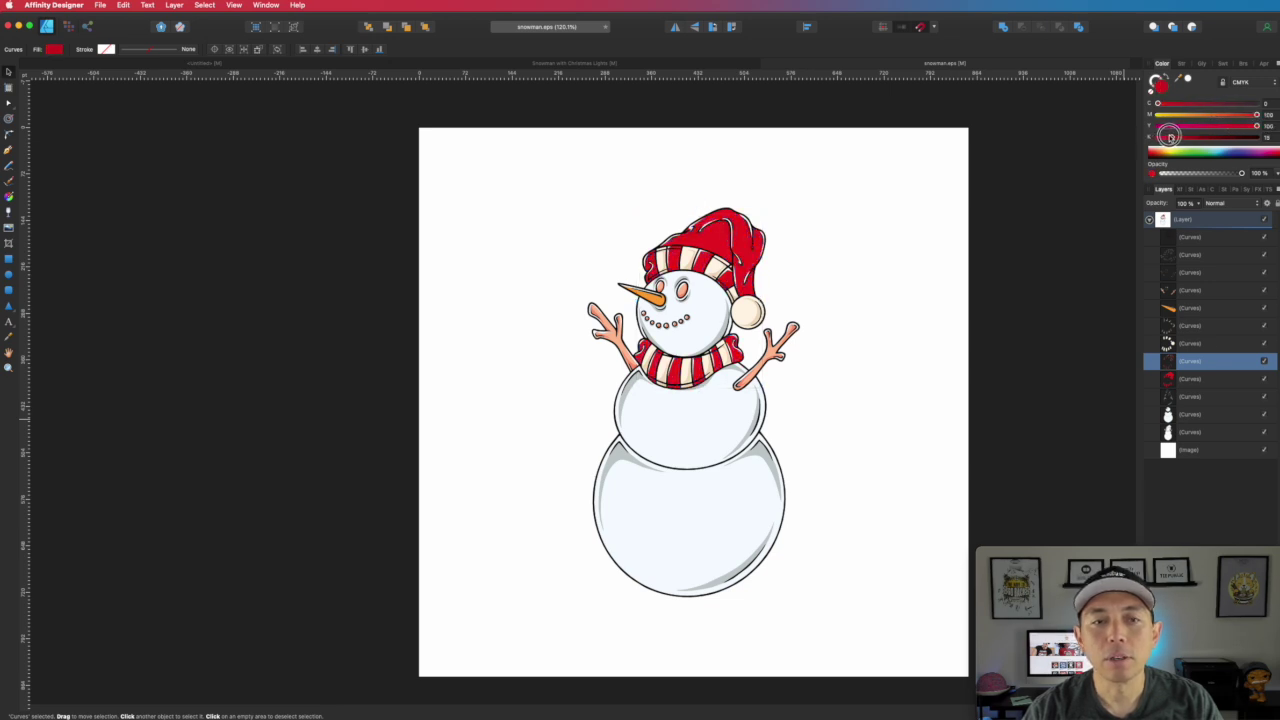
left_click(903, 193)
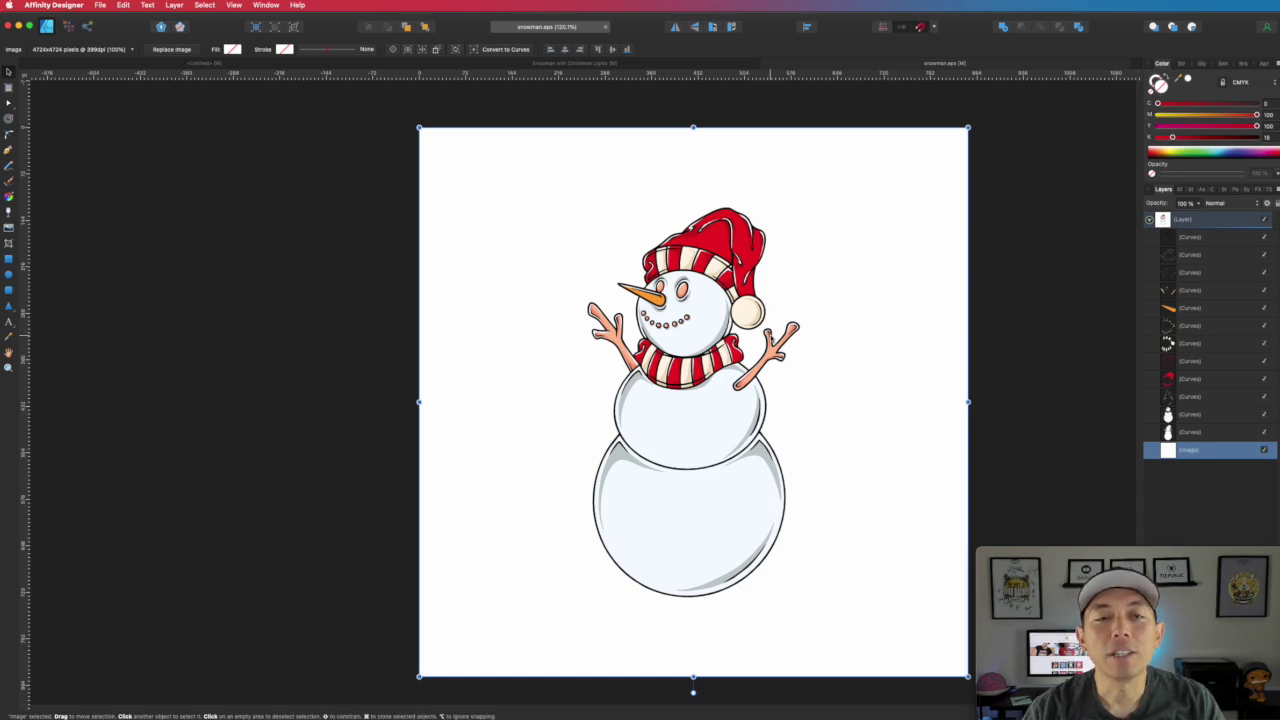
Step: Select the carrot nose curves and set their fill's yellow value to 100
key("a")
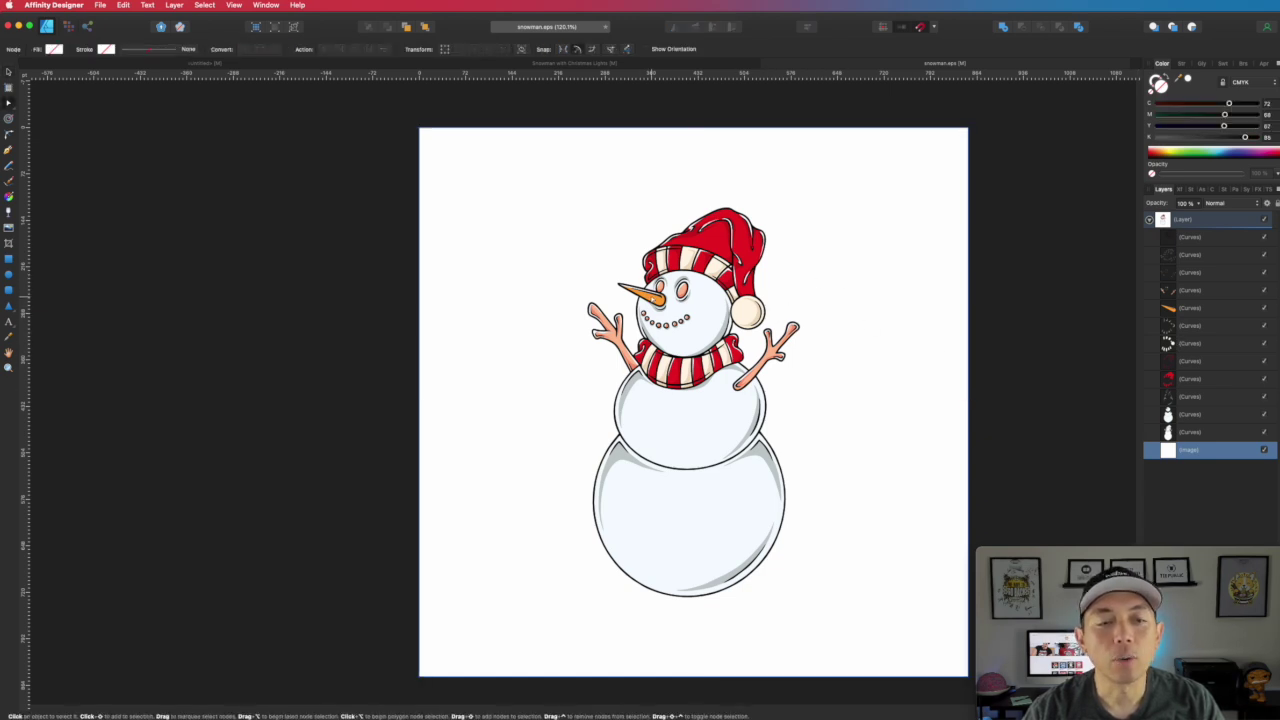
left_click(1205, 311)
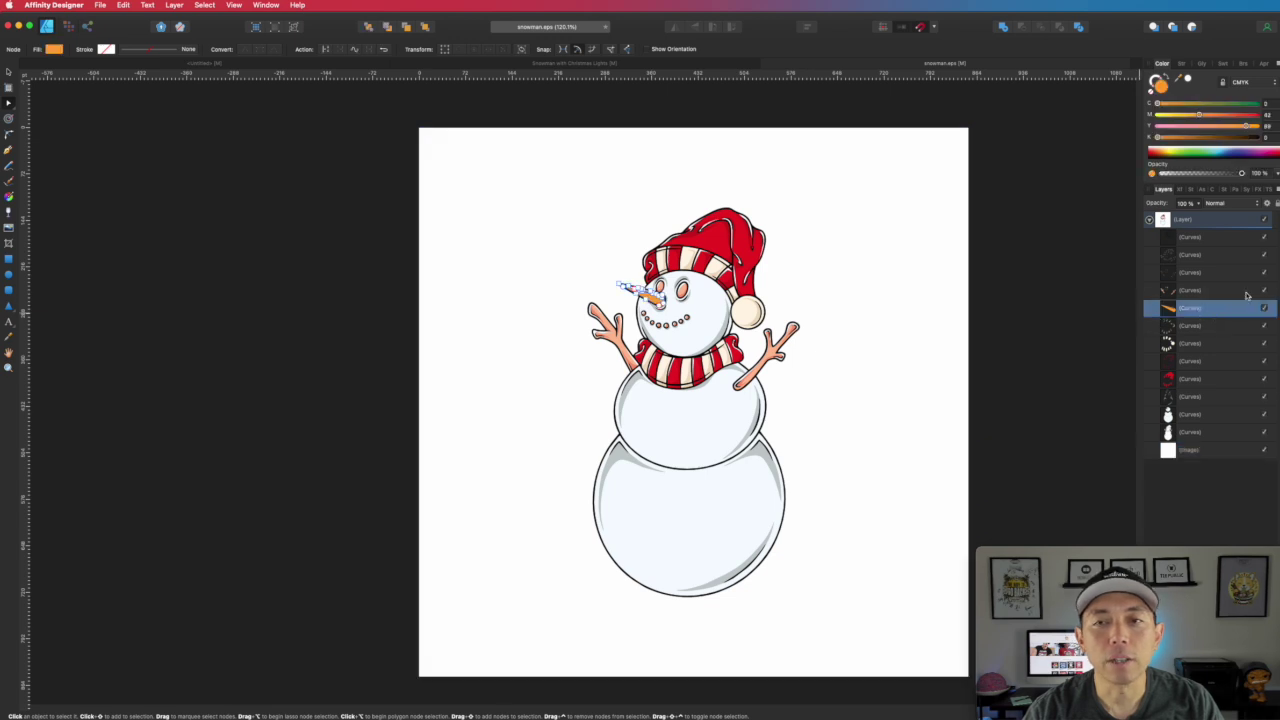
left_click_drag(1251, 130, 1257, 127)
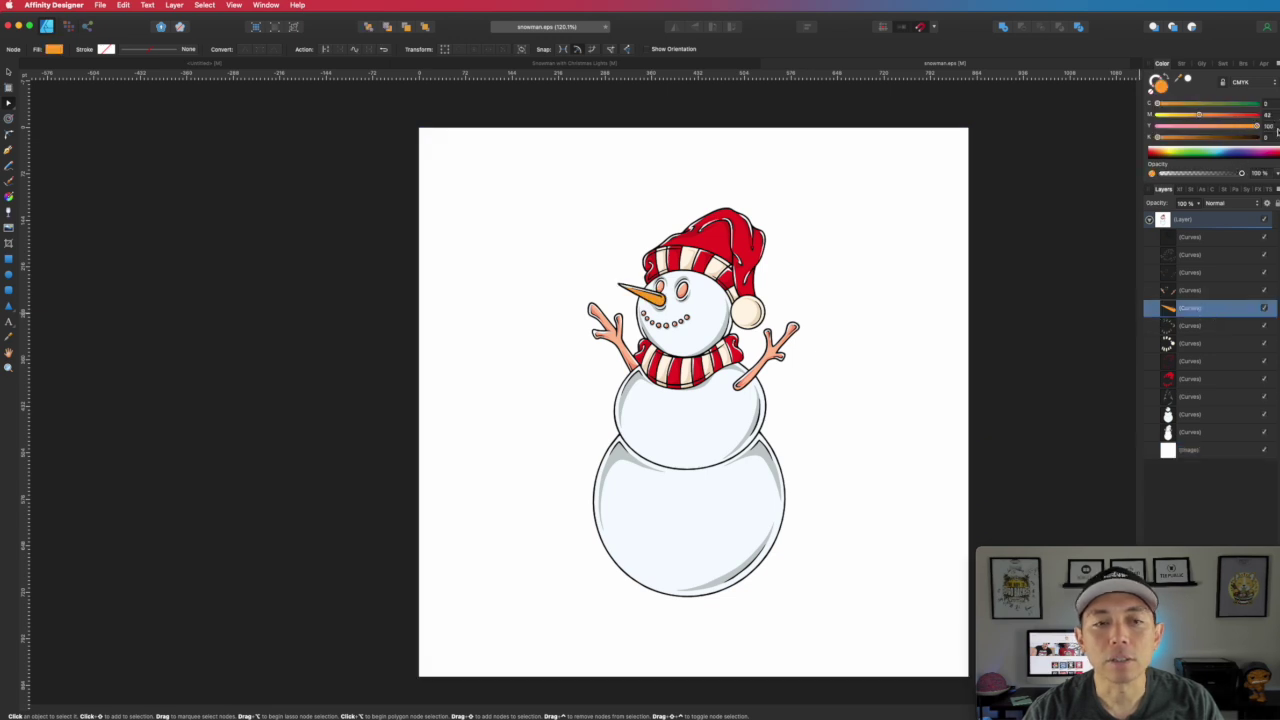
left_click(918, 255)
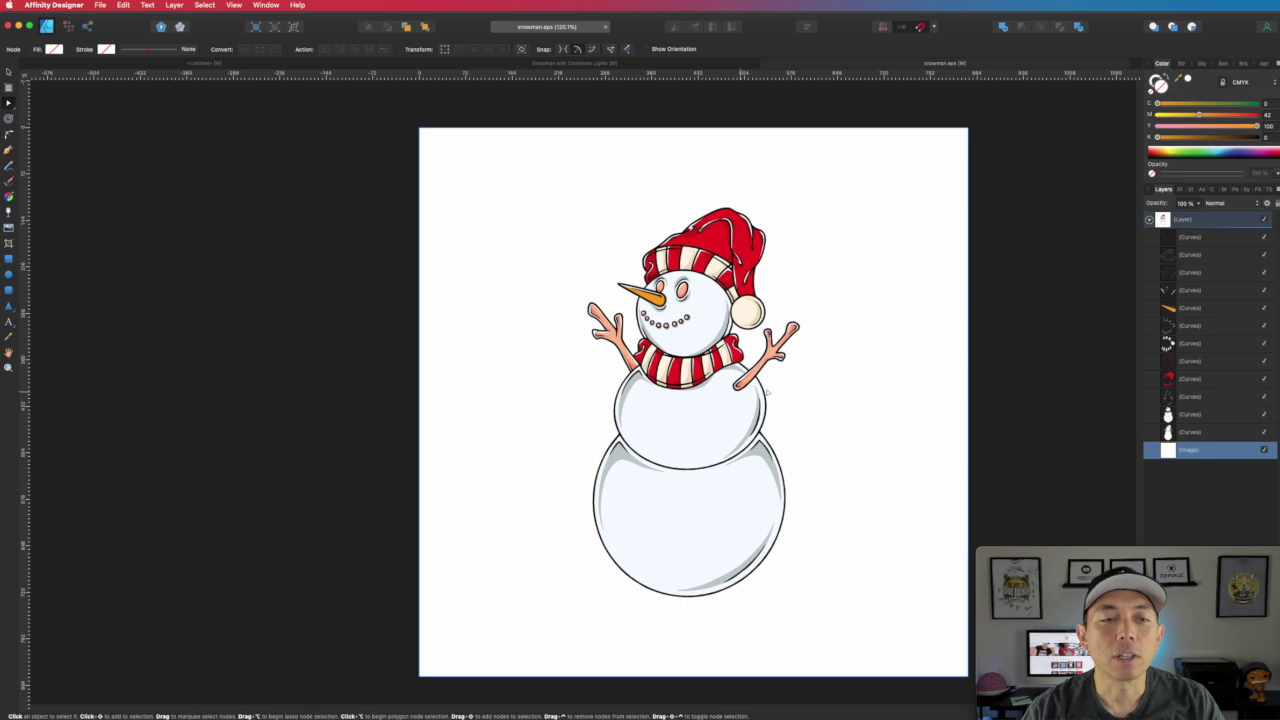
Step: Select the snowman's pale blue body curves and make their fill pure white by setting cyan to 0
left_click(704, 449)
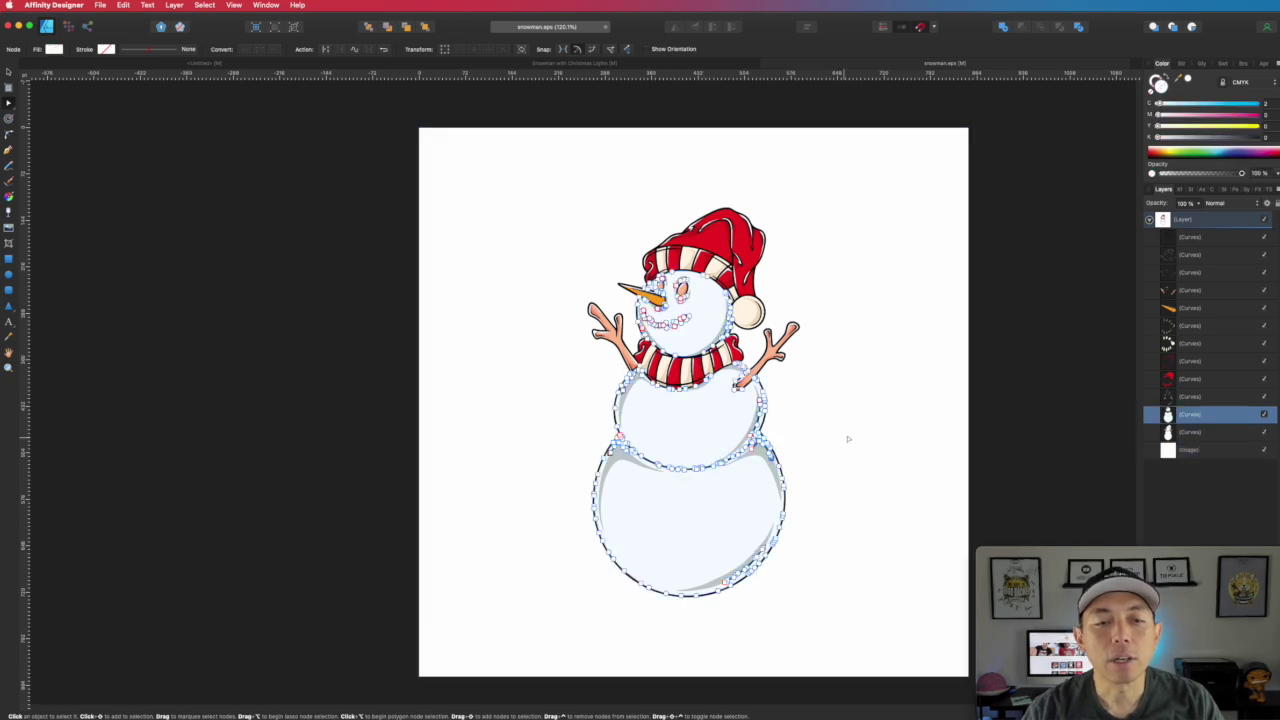
left_click(702, 421)
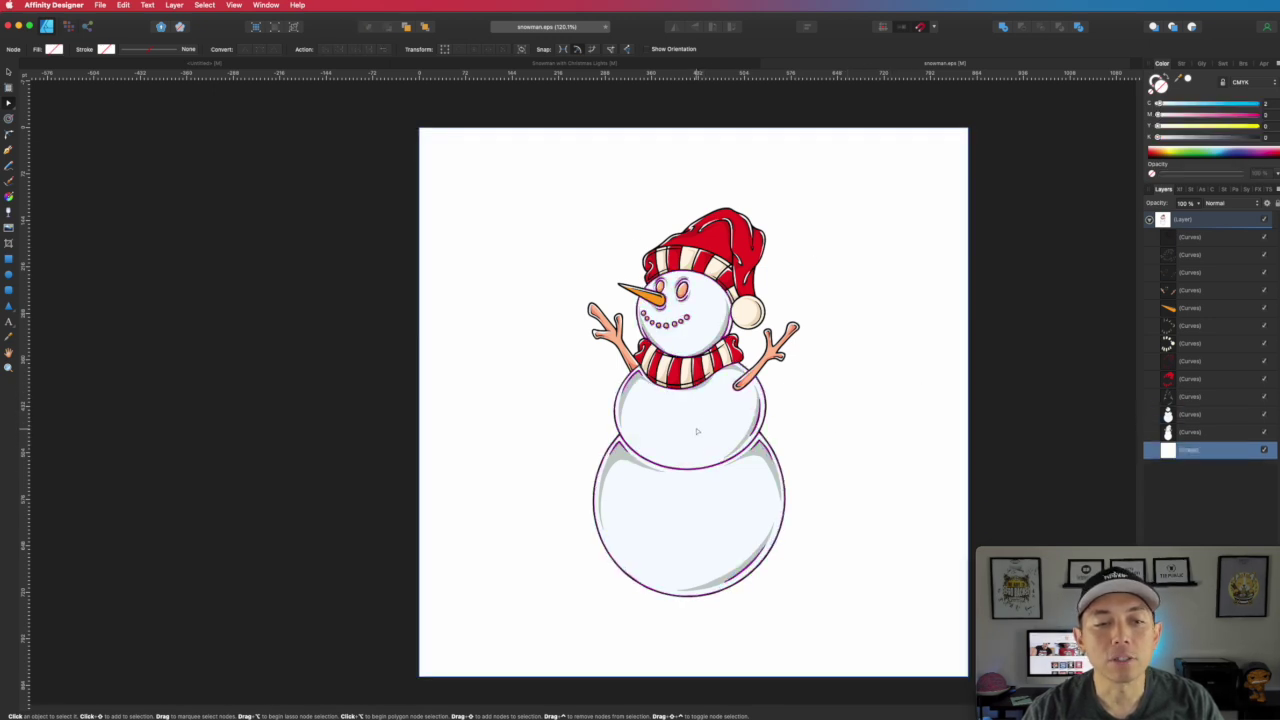
left_click(697, 431)
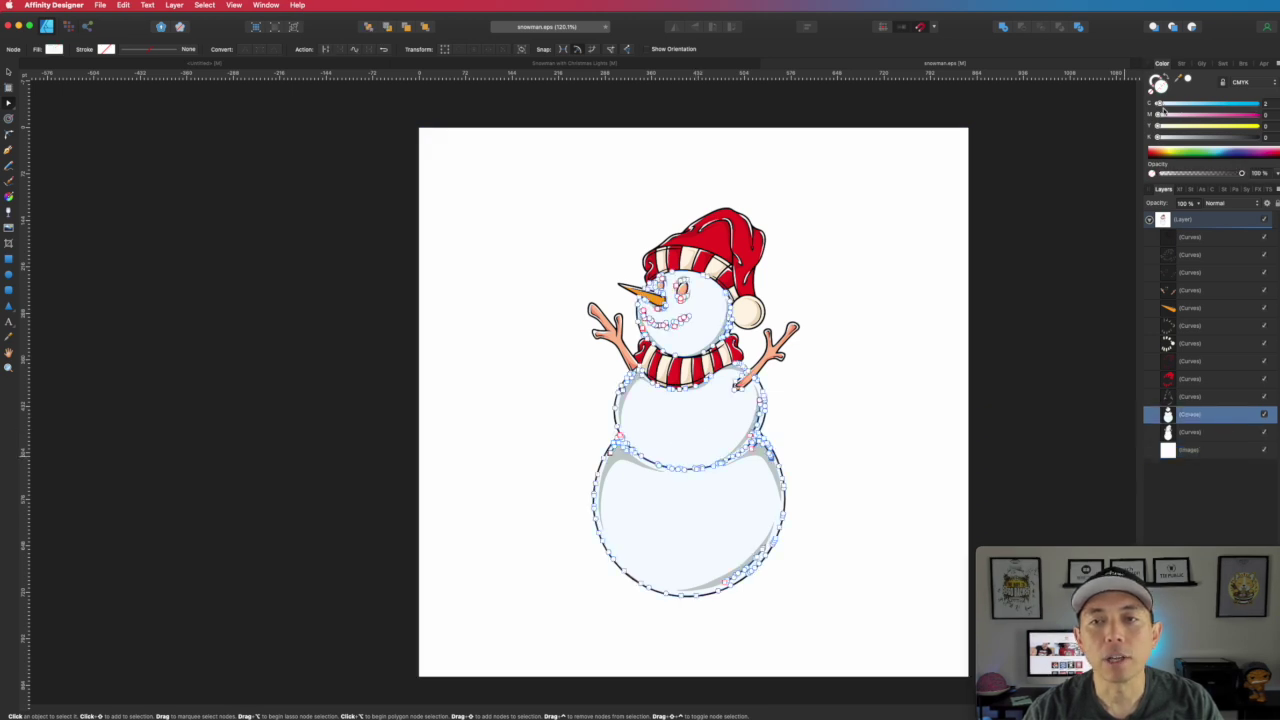
left_click(1160, 104)
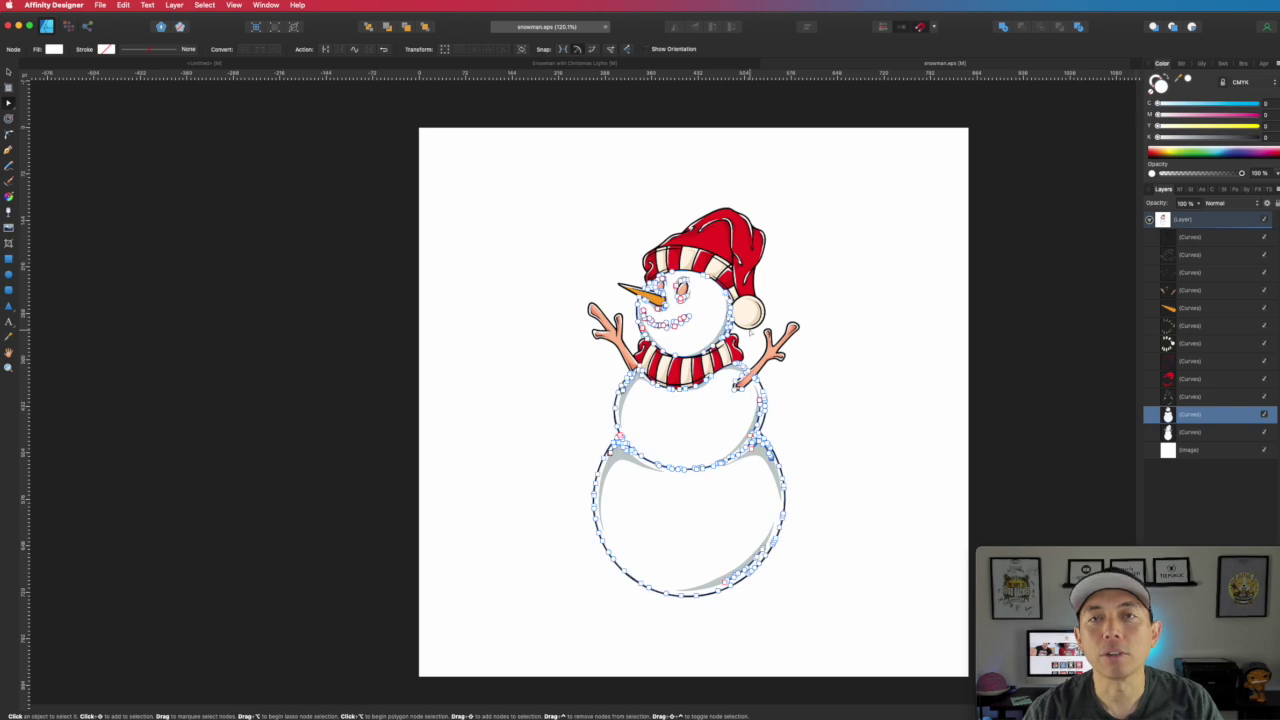
left_click(837, 452)
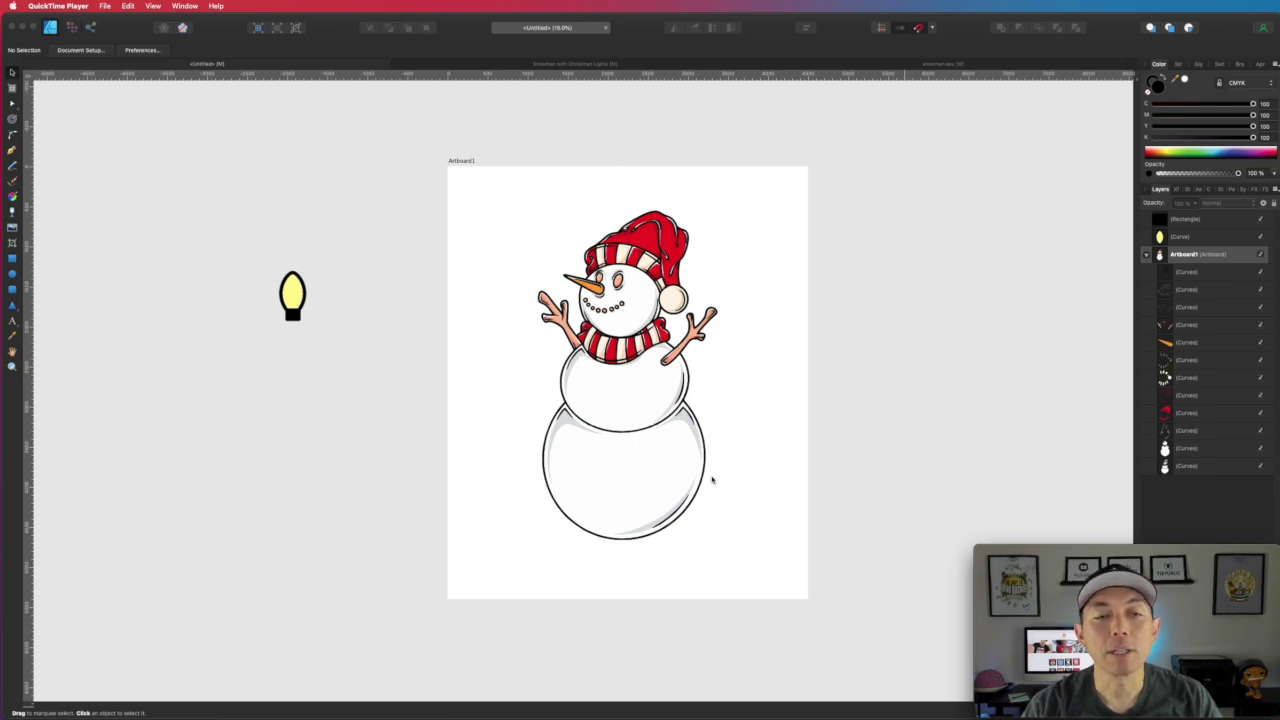
Step: In the untitled document, select the bulb with its base and move them onto the artboard beside the snowman's body
left_click_drag(256, 250, 331, 380)
left_click_drag(298, 300, 534, 368)
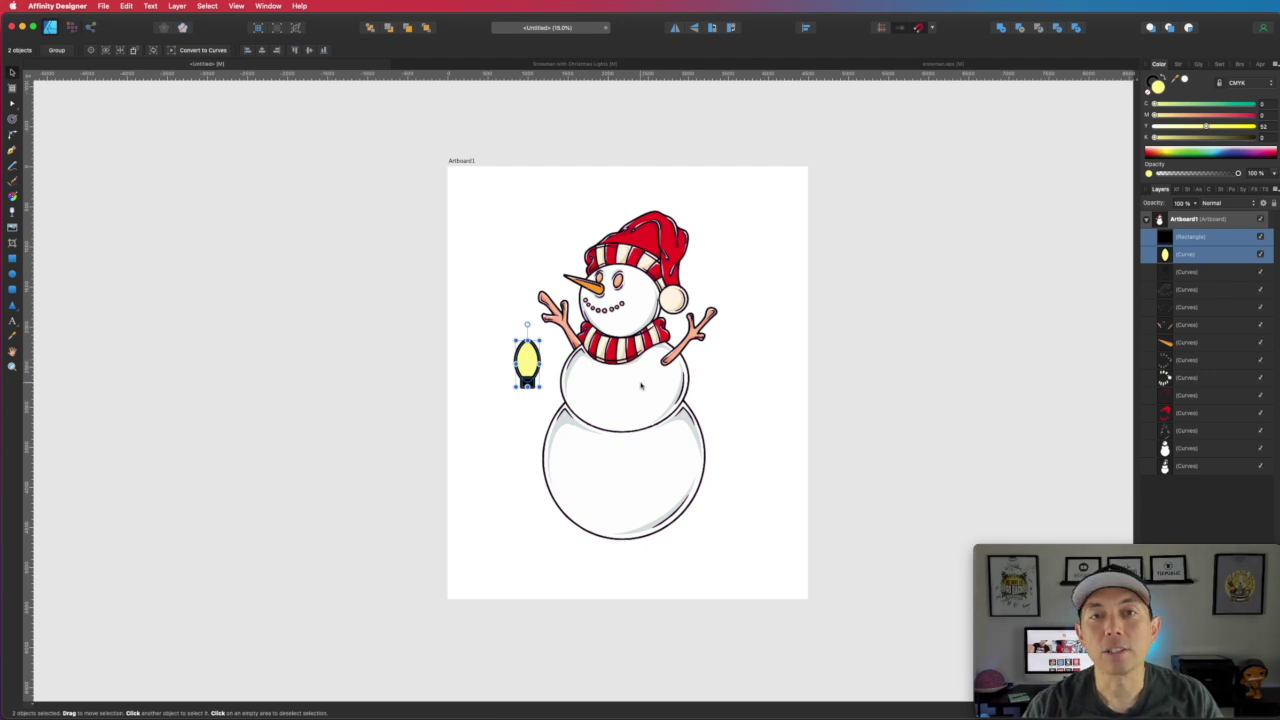
Step: Scale the bulb and its base down, rotate them sideways, and place them beside the snowman's middle body section
scroll(641, 386, "up", 3)
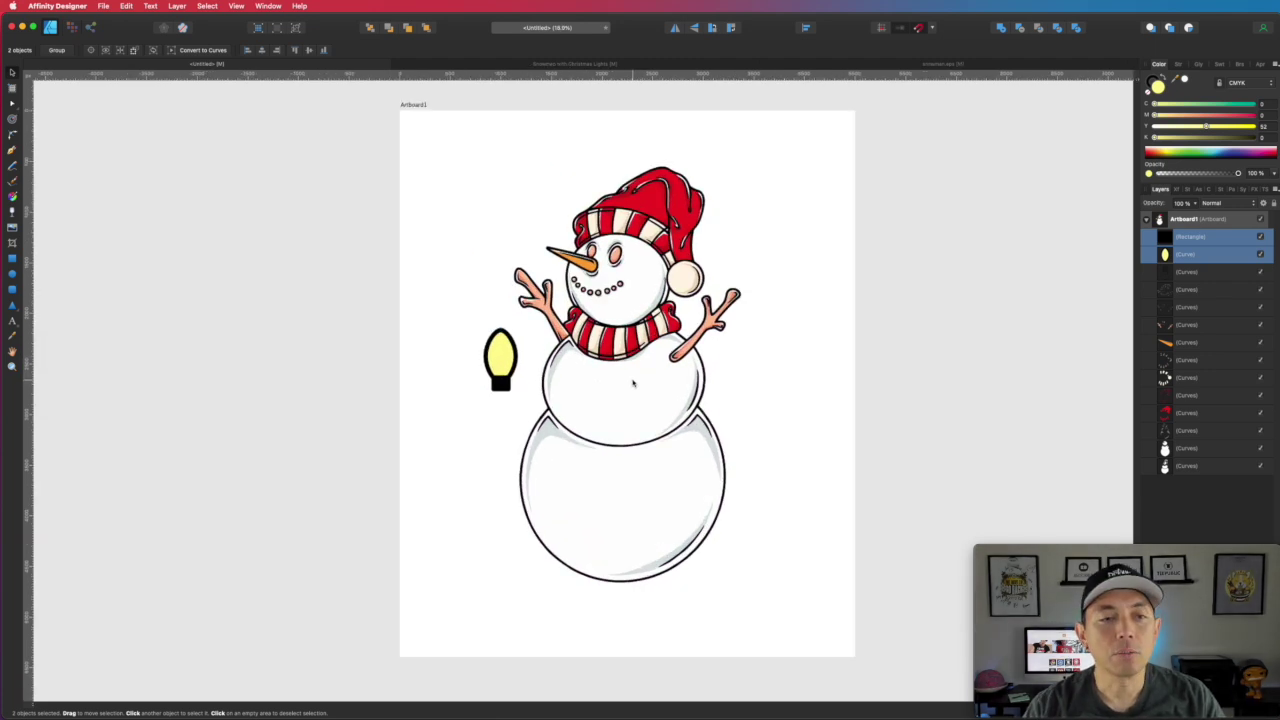
scroll(632, 383, "up", 4)
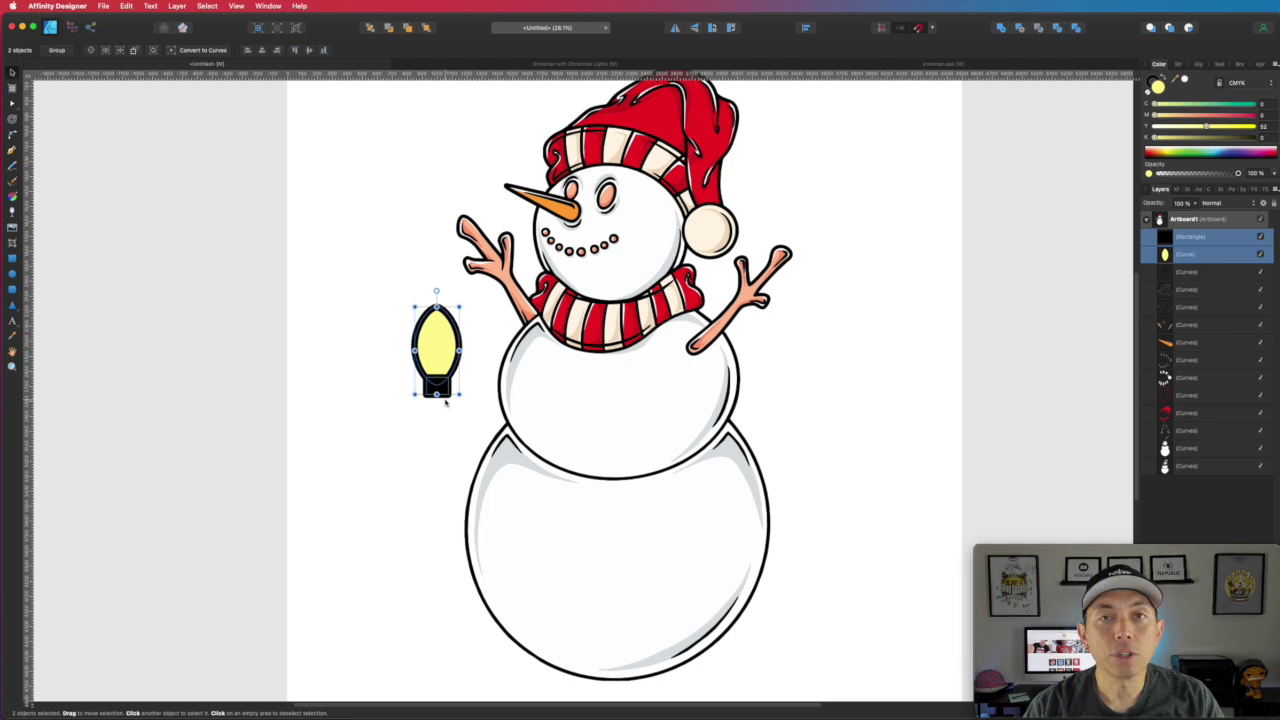
left_click_drag(414, 394, 495, 278)
left_click_drag(447, 323, 524, 382)
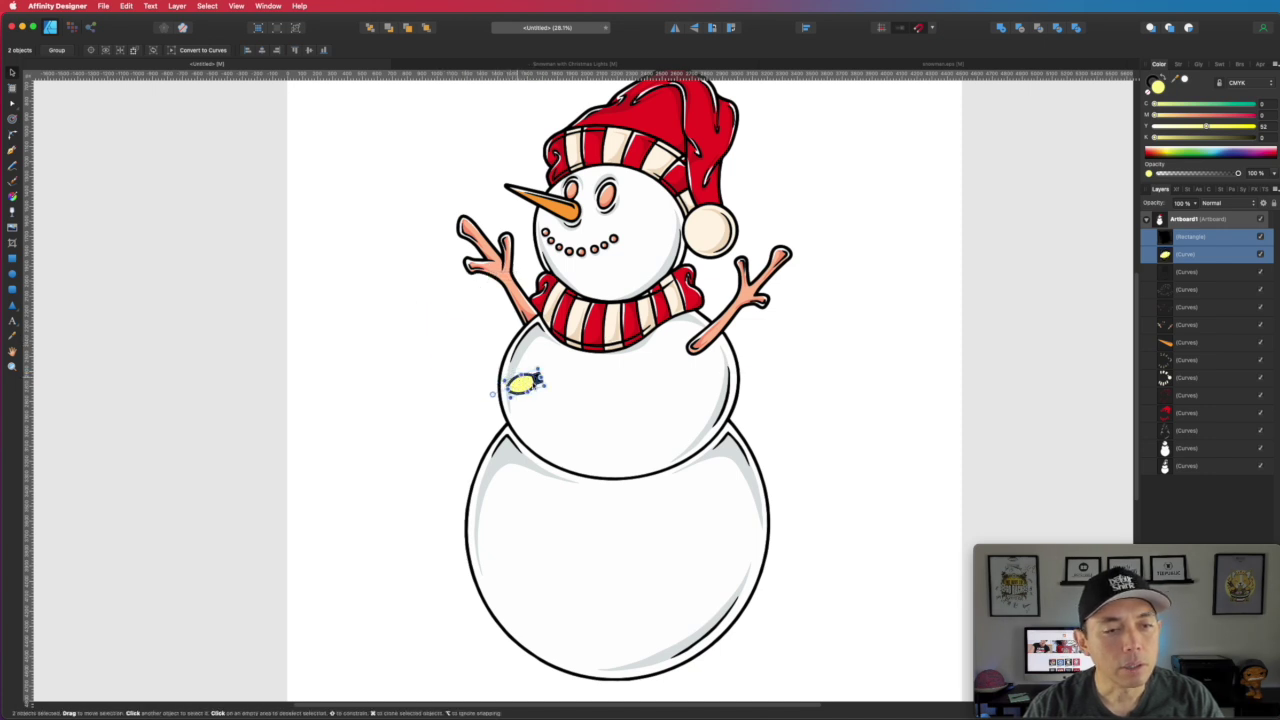
left_click_drag(538, 385, 410, 380)
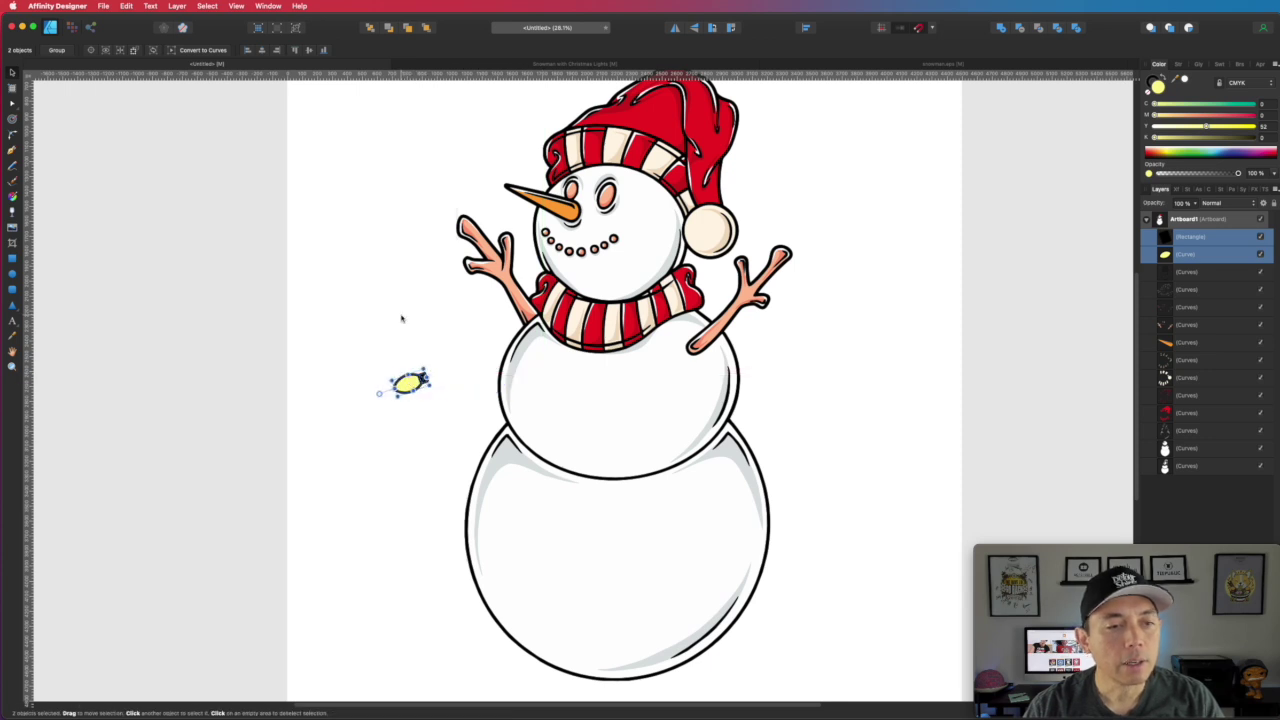
left_click(477, 363)
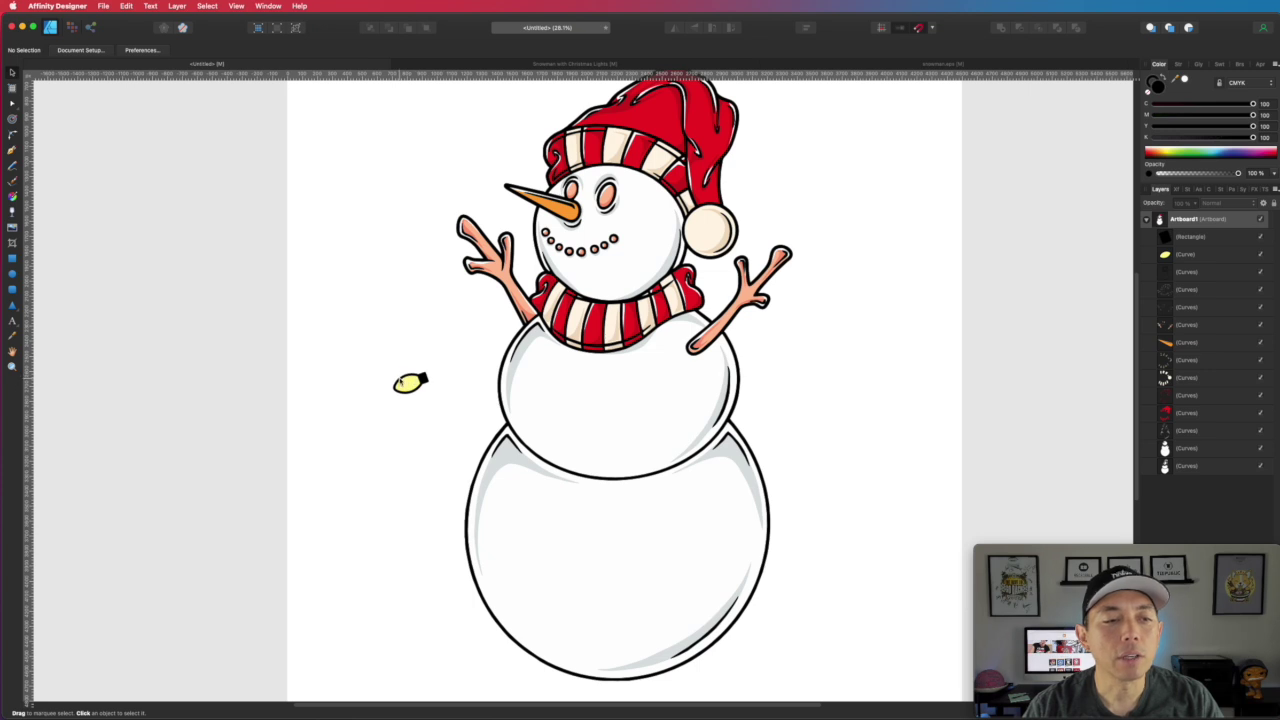
Step: Draw a curved wire across the snowman's middle body section with the Pen tool and set its stroke width to 4.5 pt
left_click(402, 384)
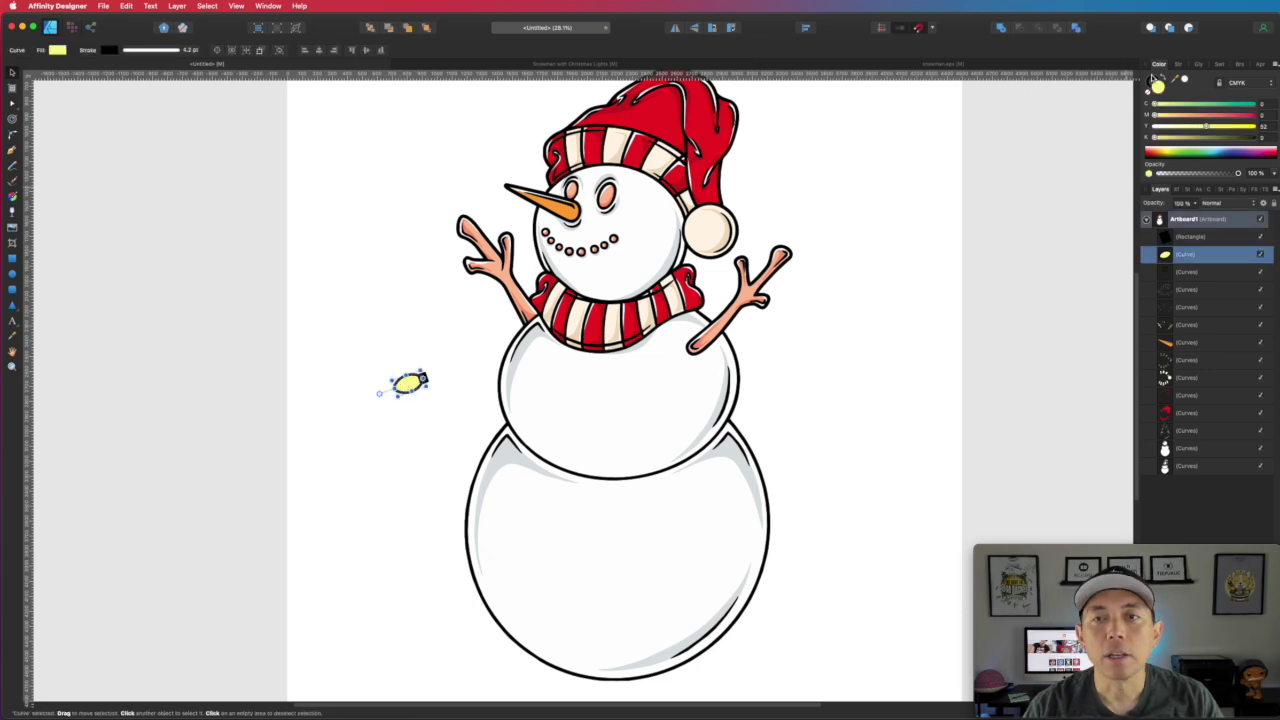
left_click(1178, 65)
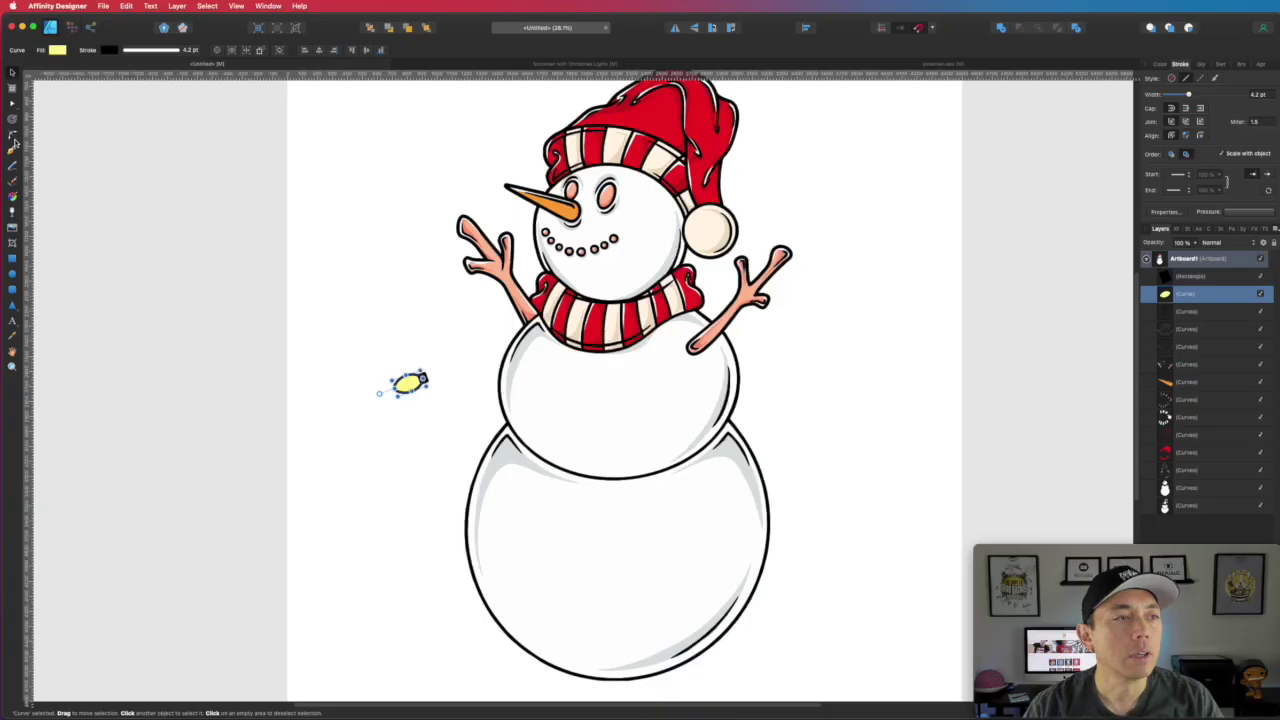
left_click(14, 151)
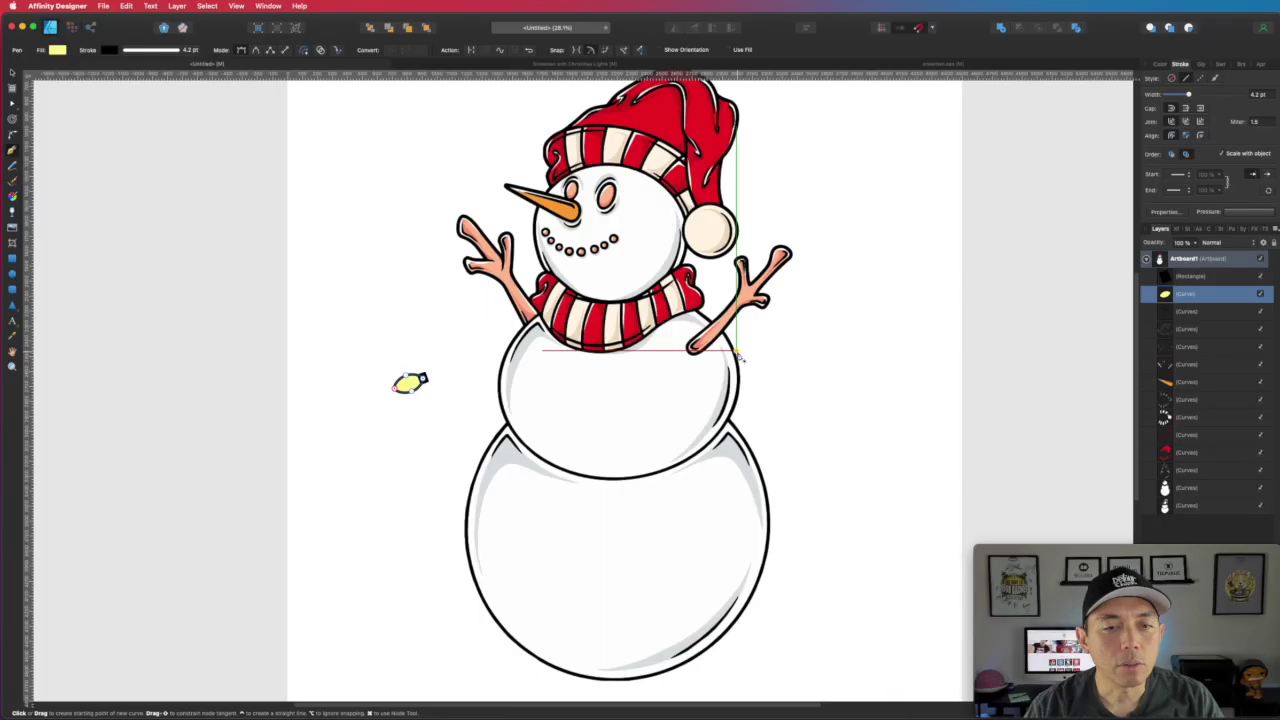
left_click(740, 355)
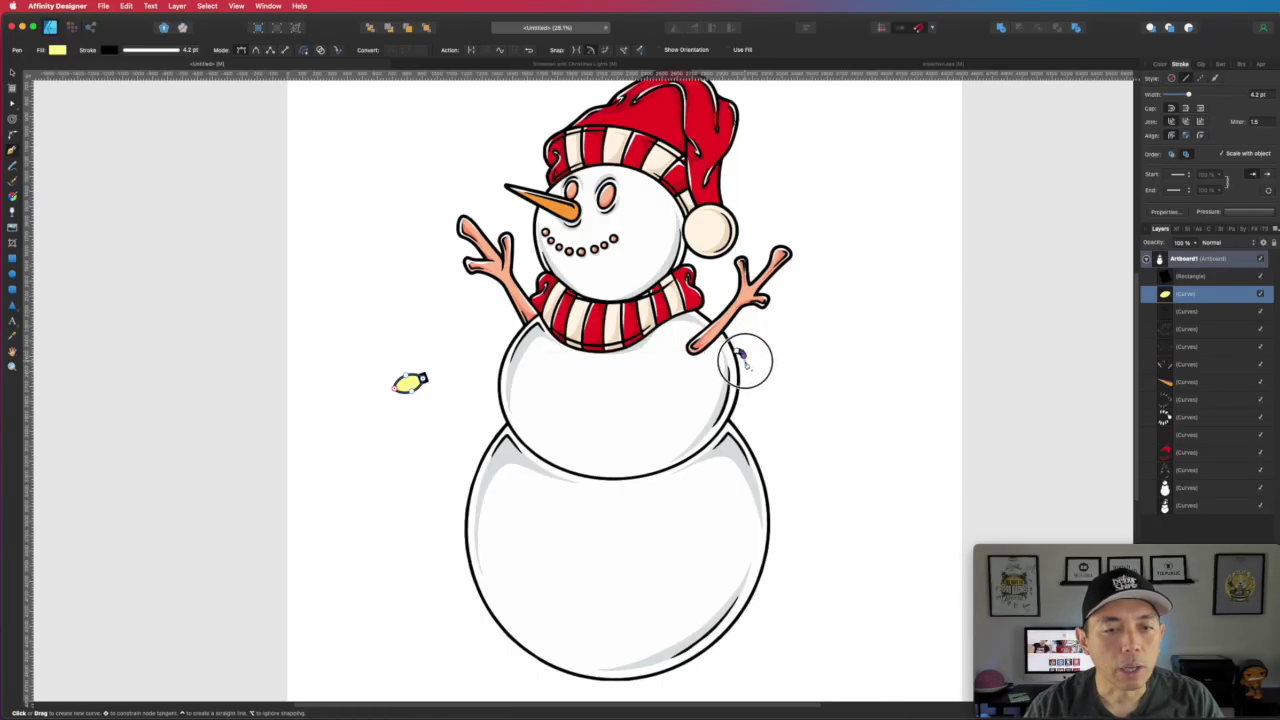
left_click_drag(646, 414, 575, 422)
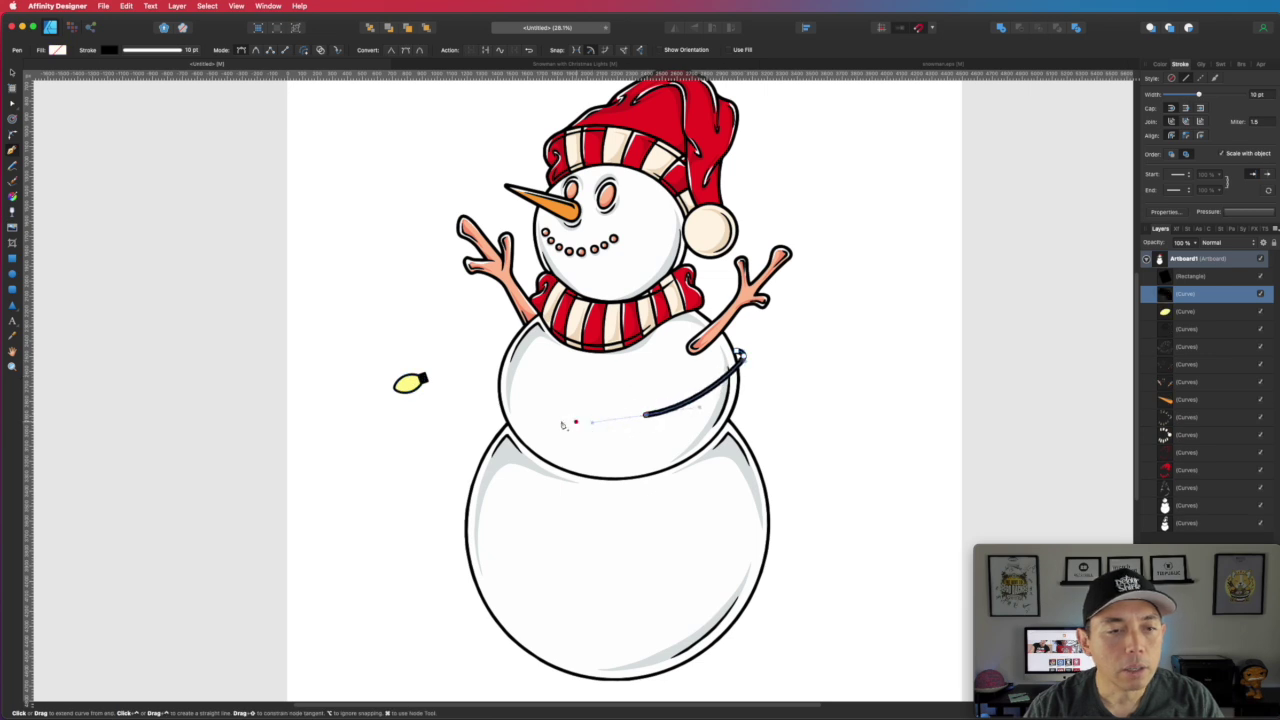
left_click(490, 404)
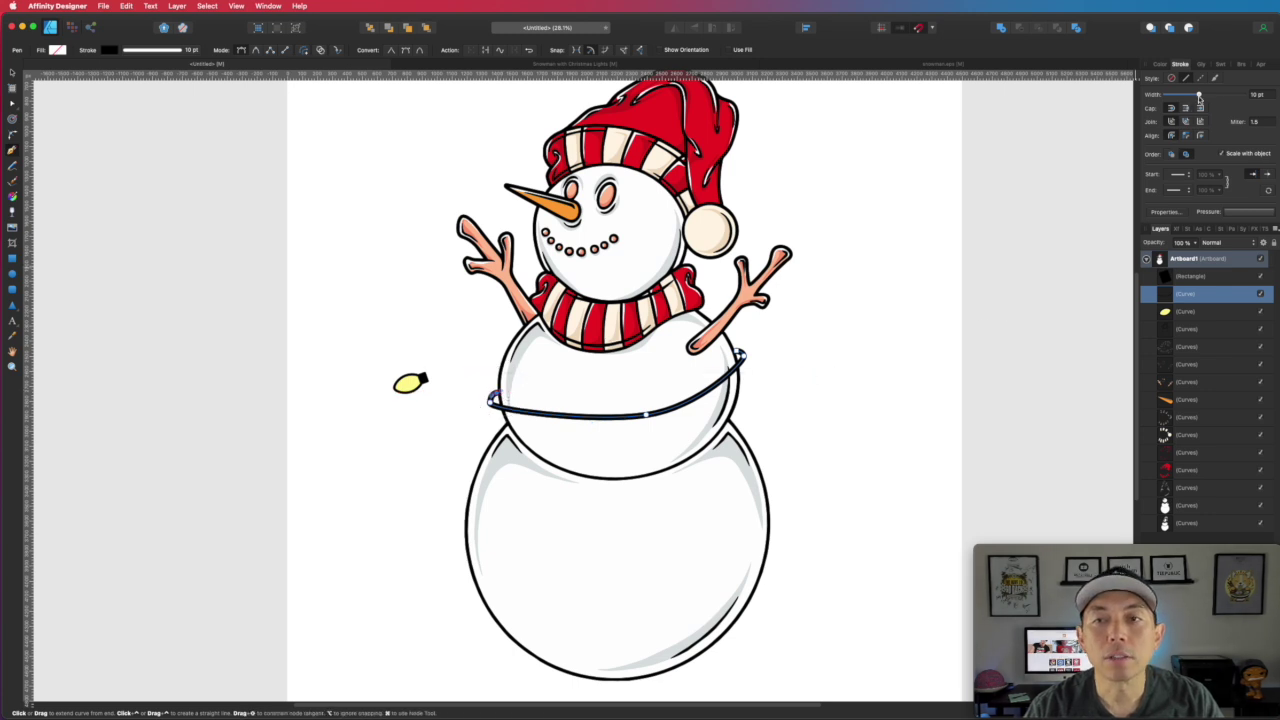
left_click_drag(1199, 96, 1188, 94)
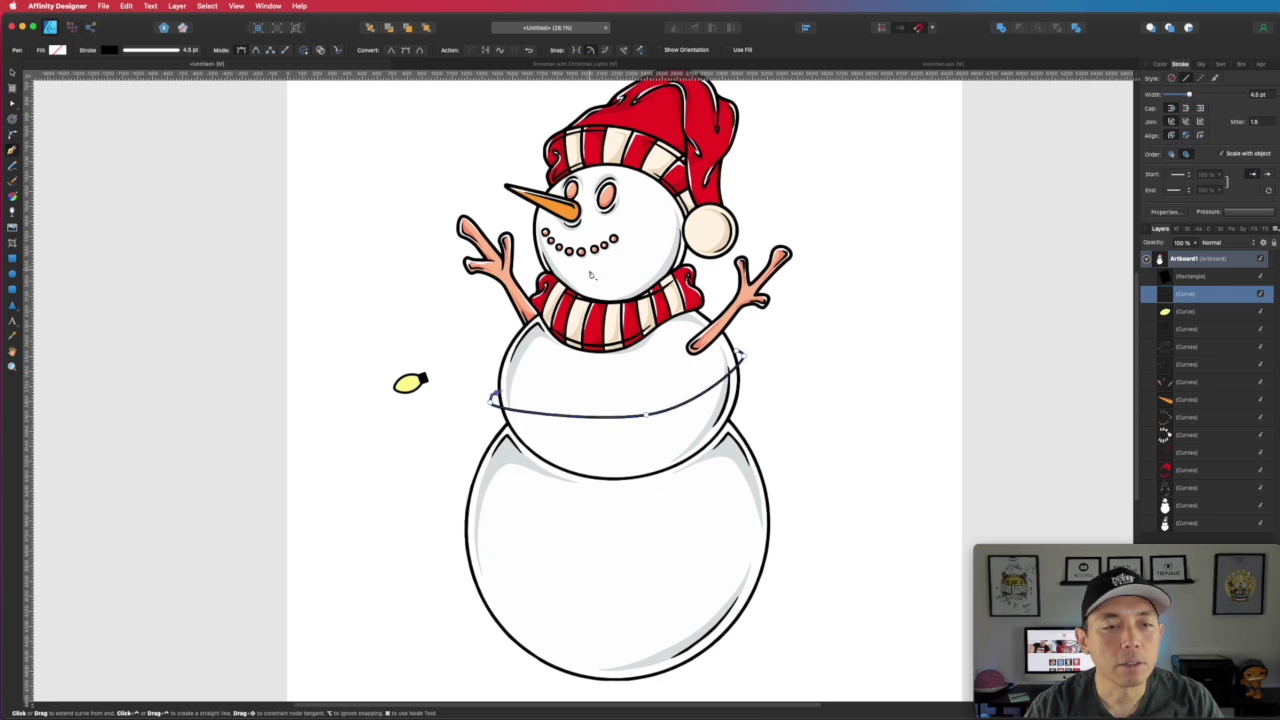
left_click(14, 73)
left_click(194, 200)
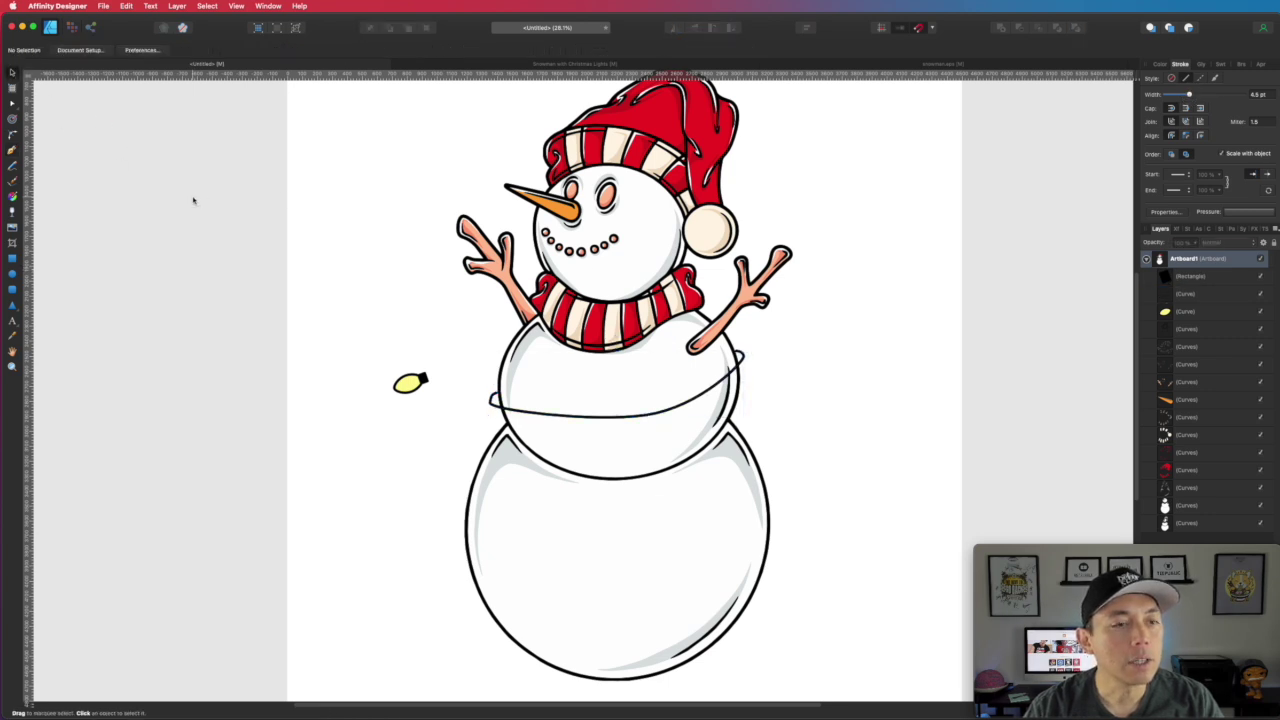
Step: Group the yellow bulb with its base and hang the group pointing downward from the wire, near the left side of the body
left_click_drag(410, 382, 523, 428)
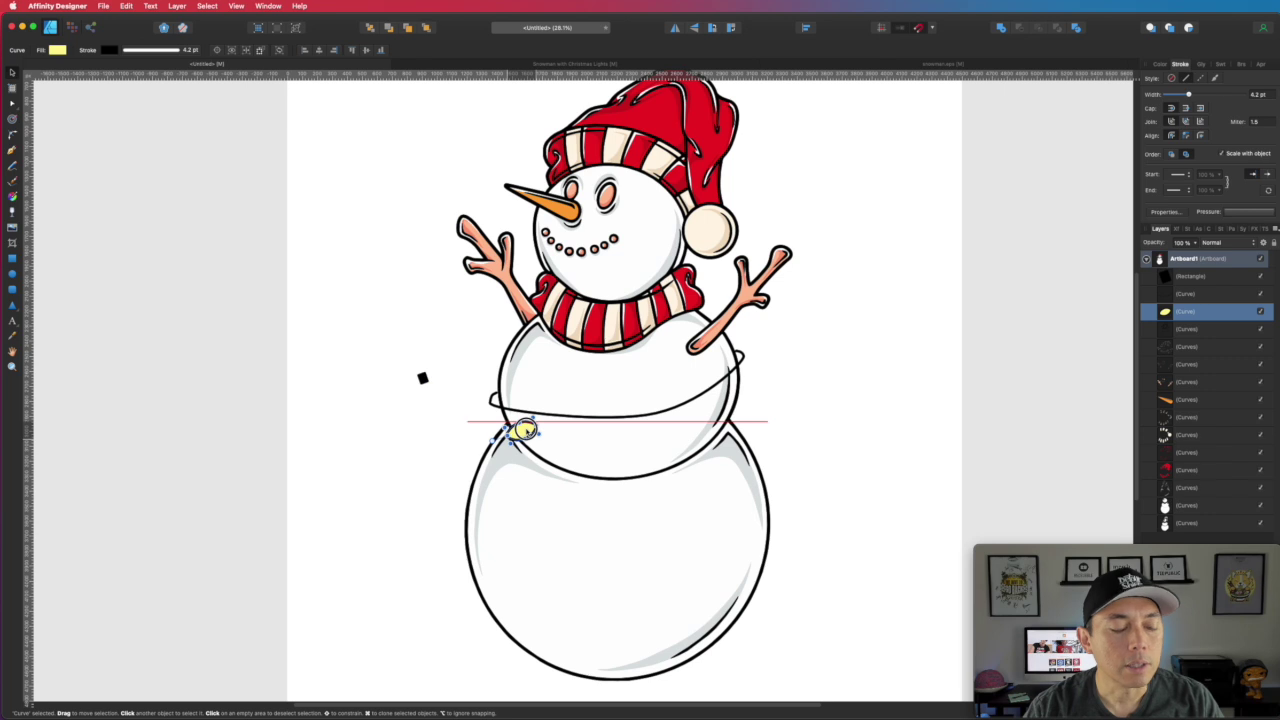
key("super+z")
left_click_drag(369, 348, 478, 436)
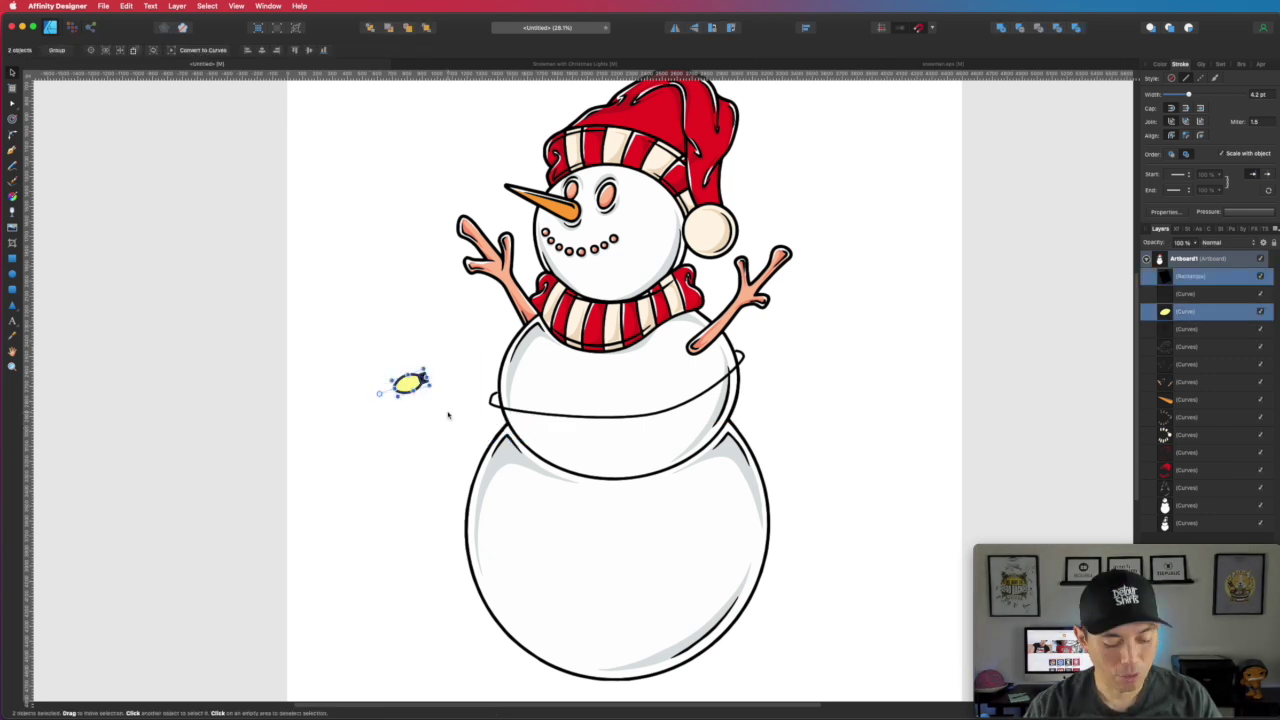
key("super+g")
left_click_drag(428, 396, 565, 420)
left_click(427, 411)
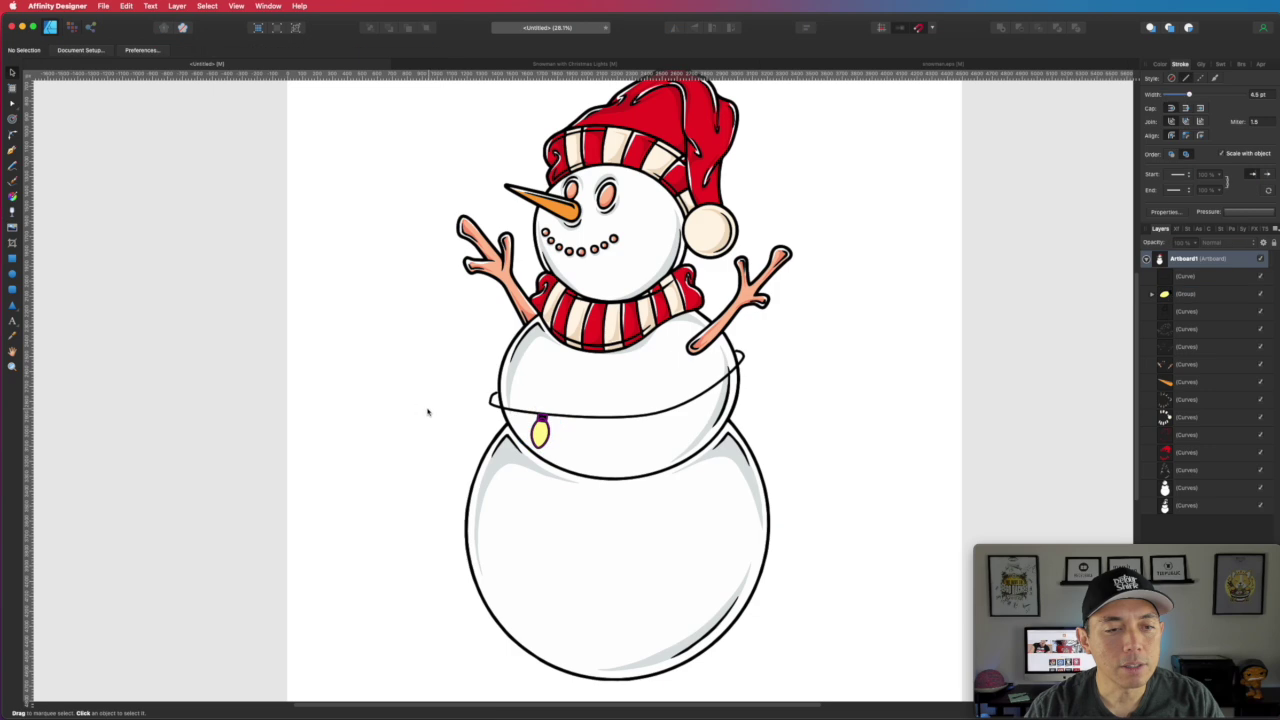
scroll(547, 429, "up", 6)
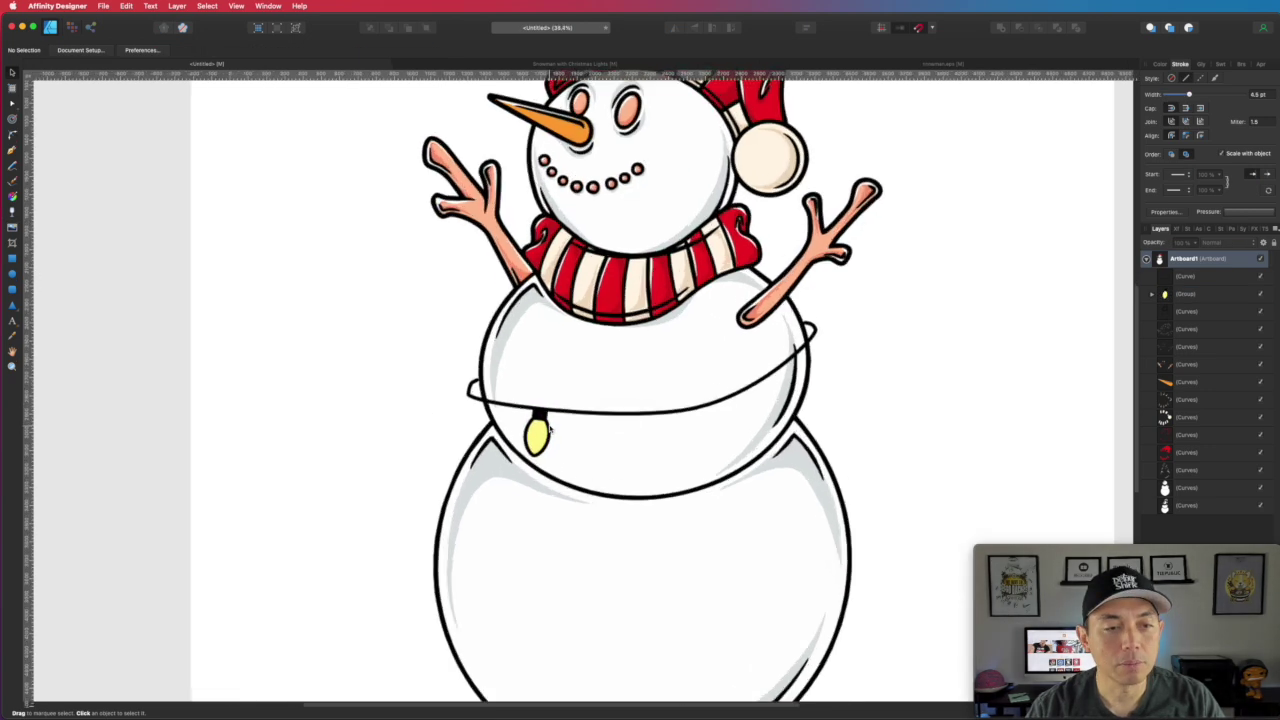
scroll(547, 429, "up", 2)
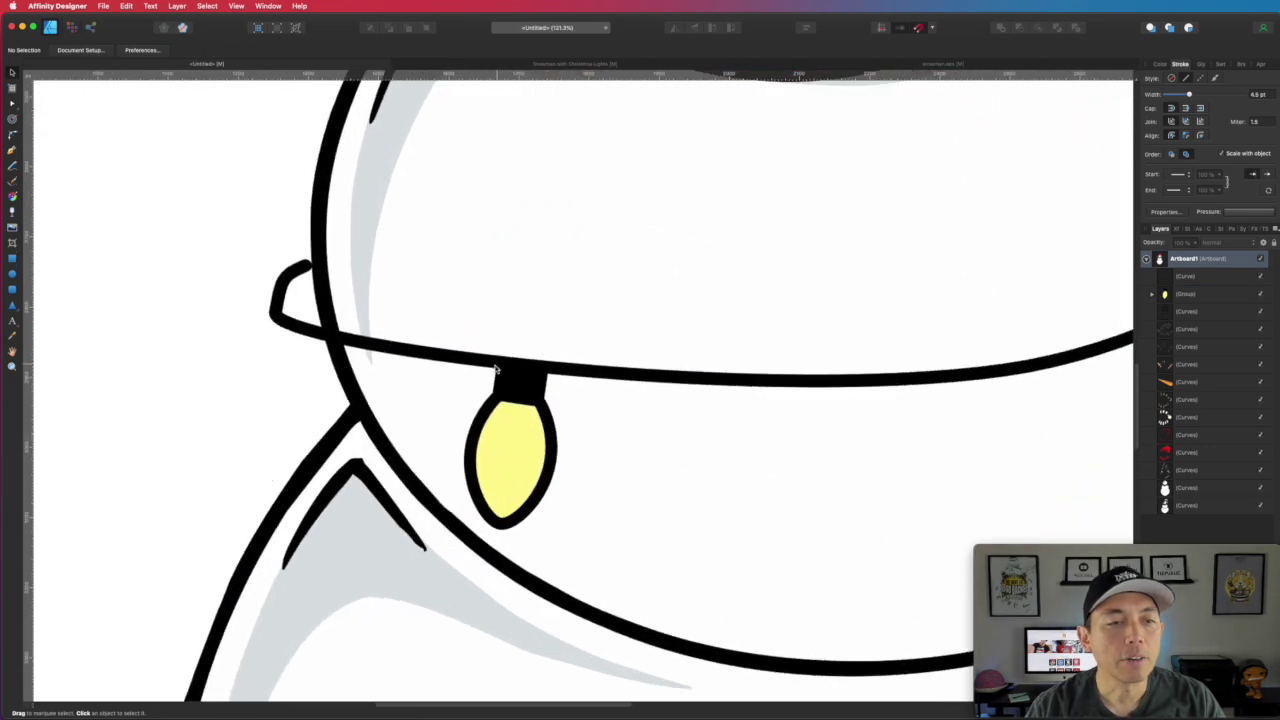
left_click_drag(533, 381, 543, 374)
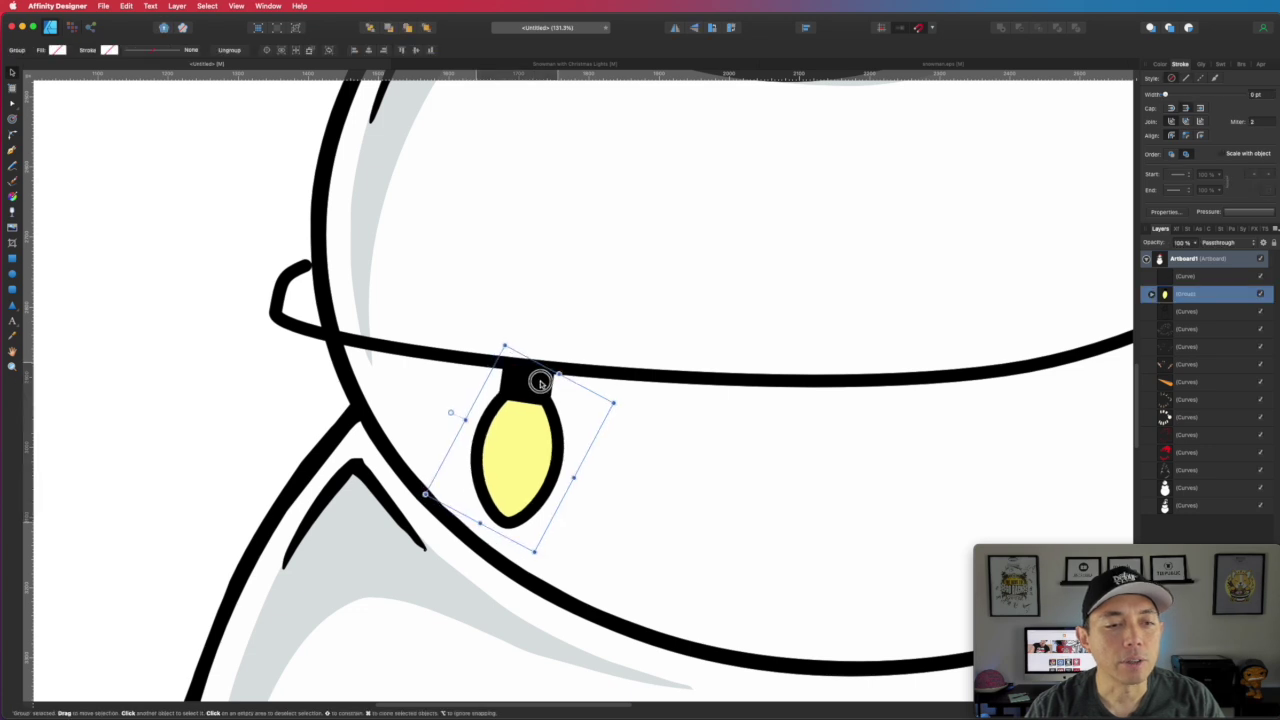
Step: Reshape the nodes and handles at the wire's left end into a smooth loop that meets the body outline
left_click(313, 294)
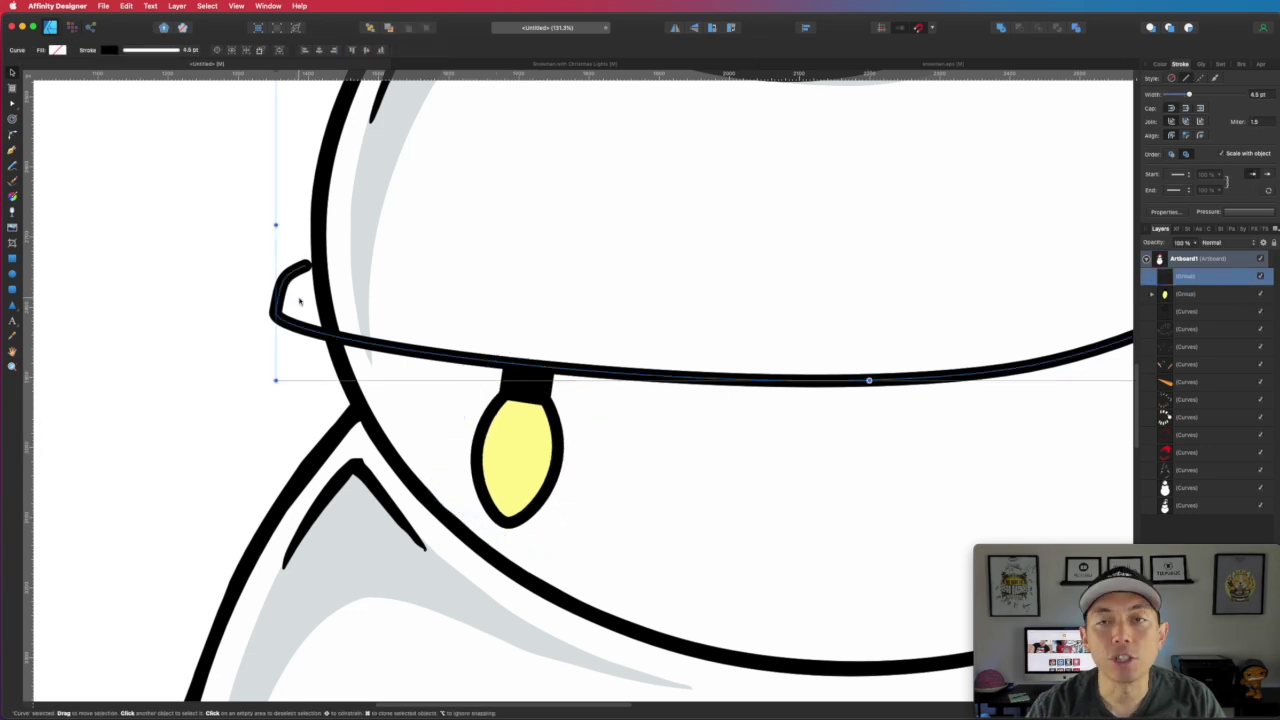
left_click(13, 105)
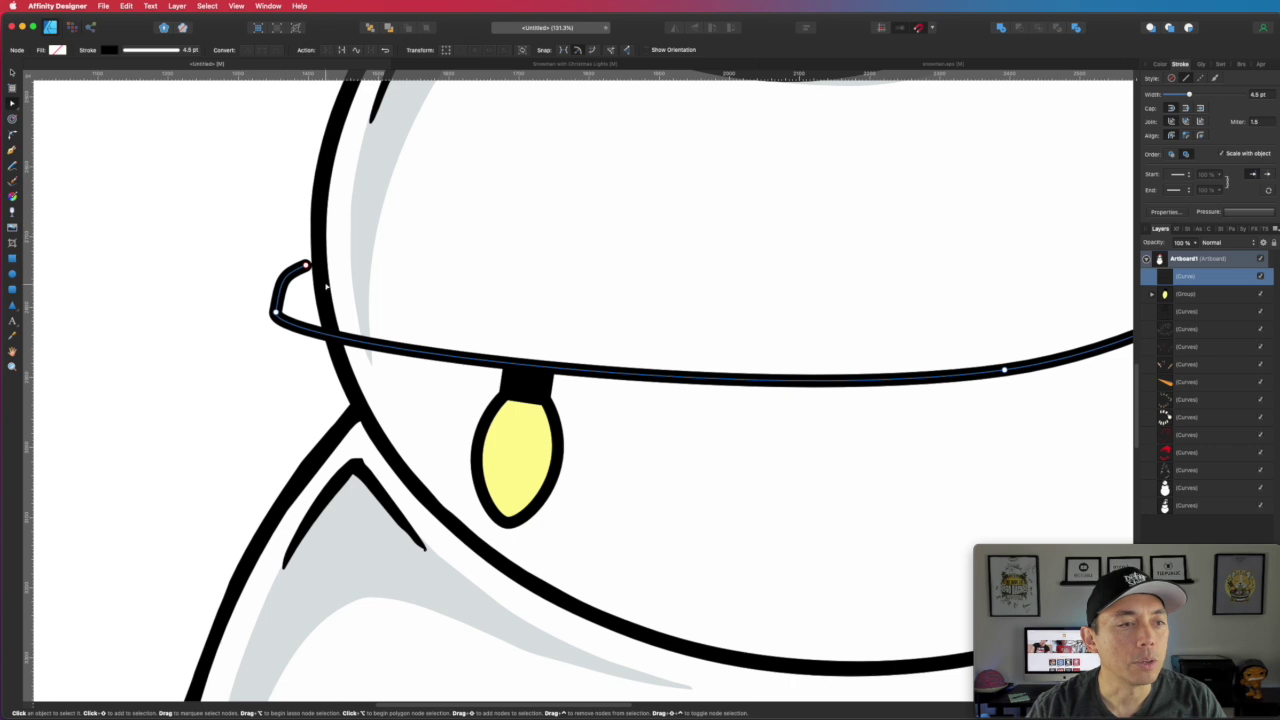
left_click_drag(305, 265, 268, 272)
left_click(280, 276)
left_click(275, 311)
left_click_drag(280, 344, 294, 371)
left_click_drag(275, 311, 284, 315)
left_click_drag(289, 266, 289, 267)
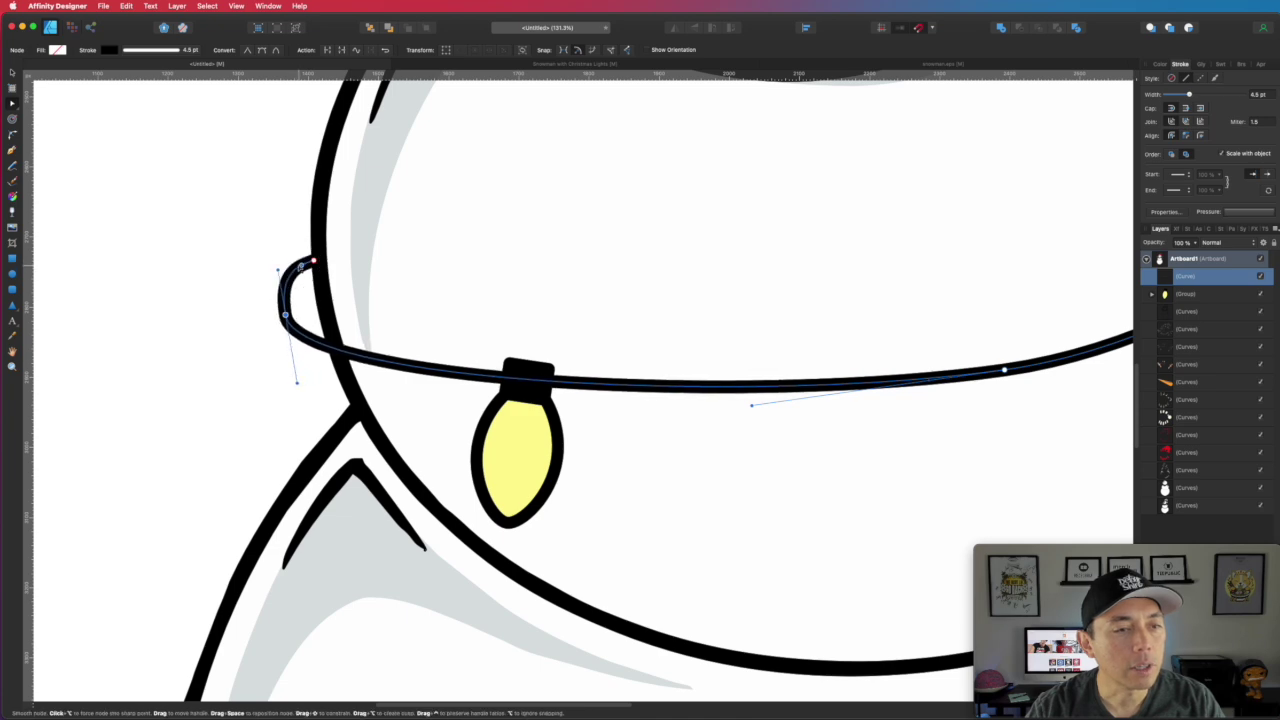
left_click(565, 322)
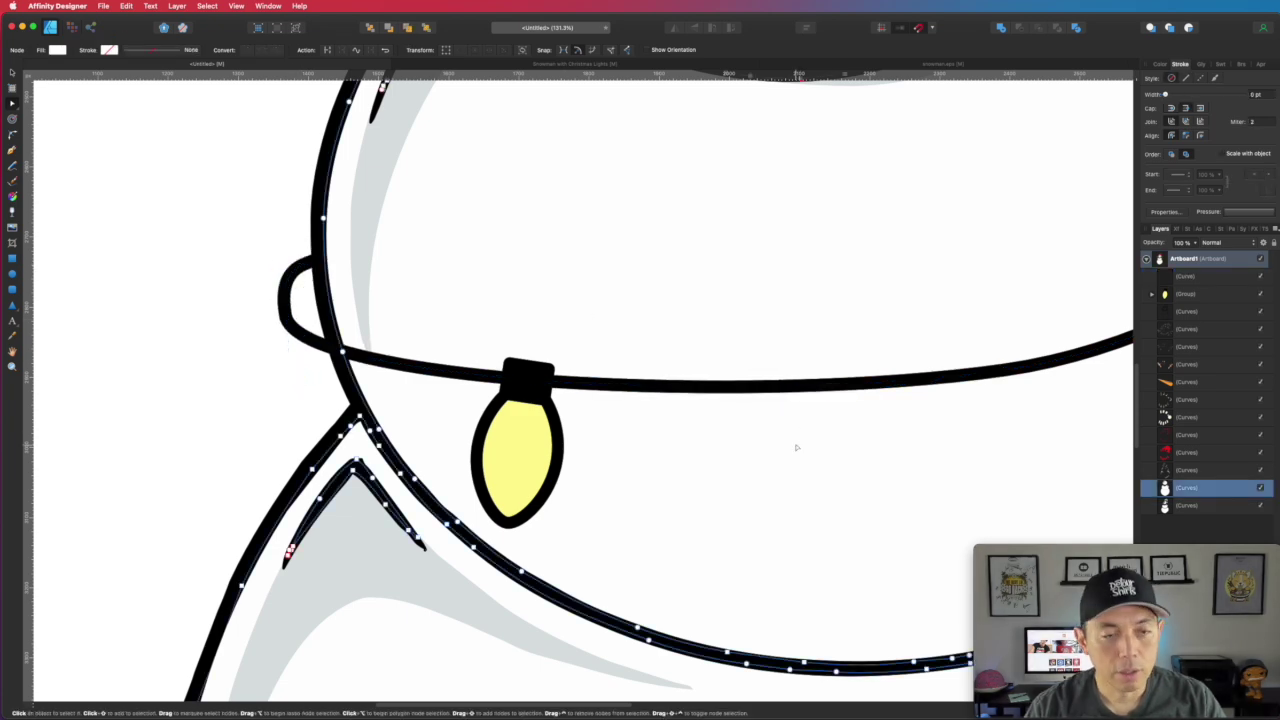
Step: Lower the bulb group so its base sits just beneath the wire, and rotate it slightly upright
scroll(785, 456, "down", 5)
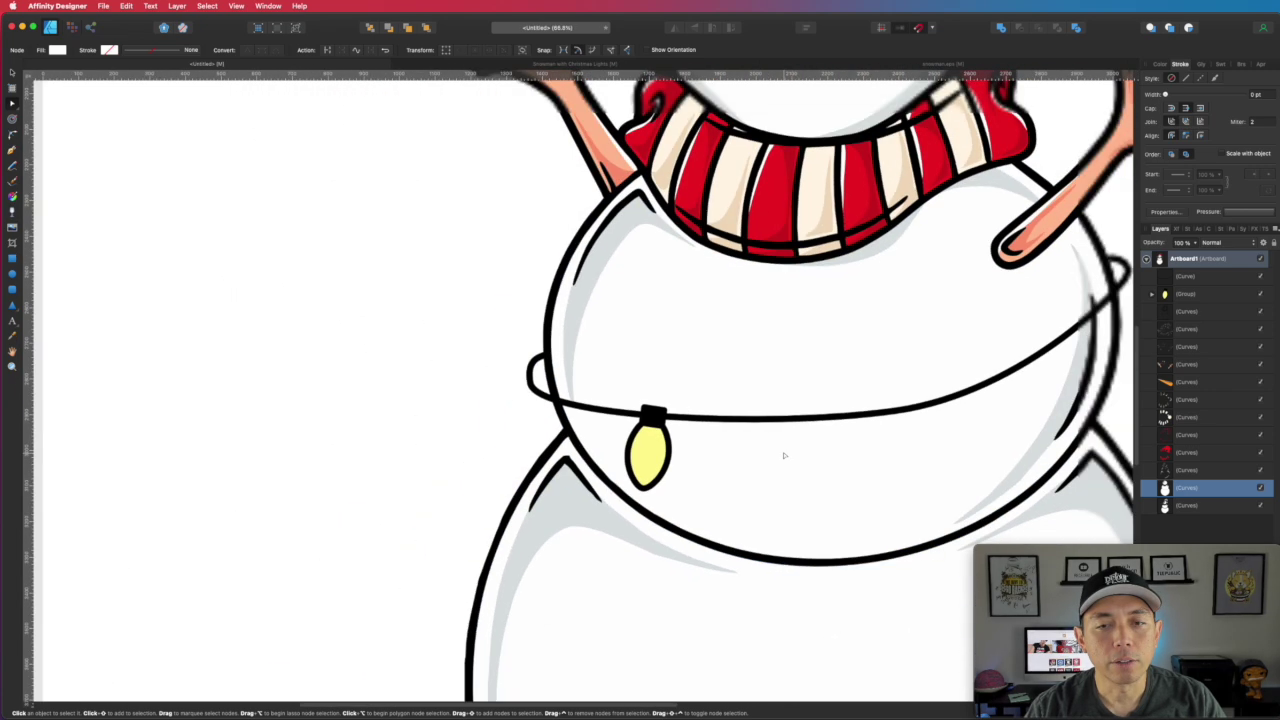
scroll(785, 456, "down", 1)
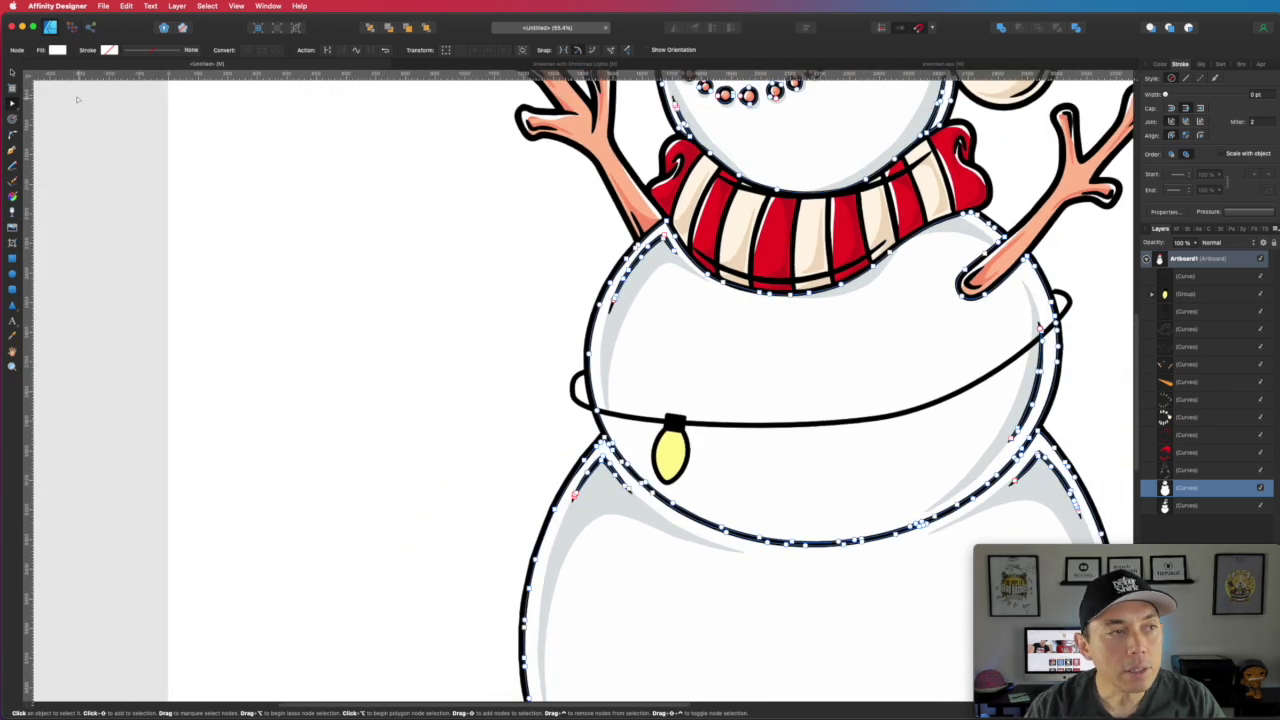
left_click(12, 72)
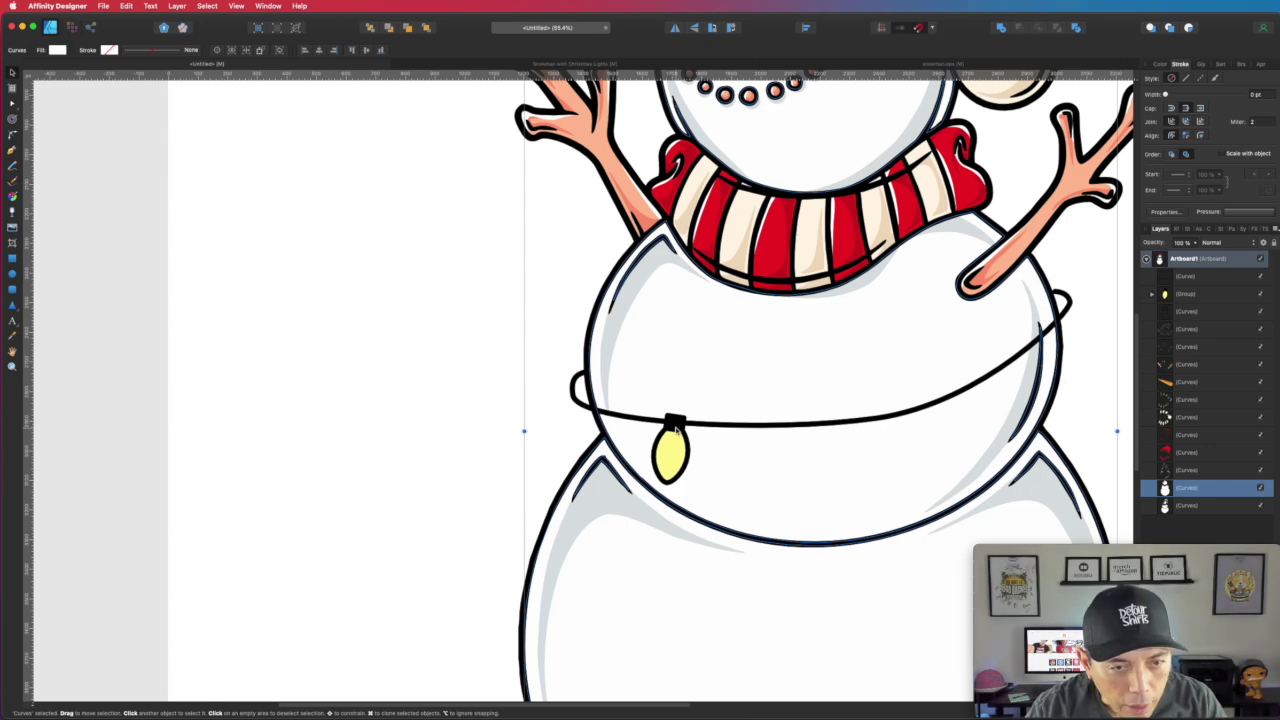
left_click(674, 440)
left_click_drag(675, 424, 675, 430)
left_click(655, 437)
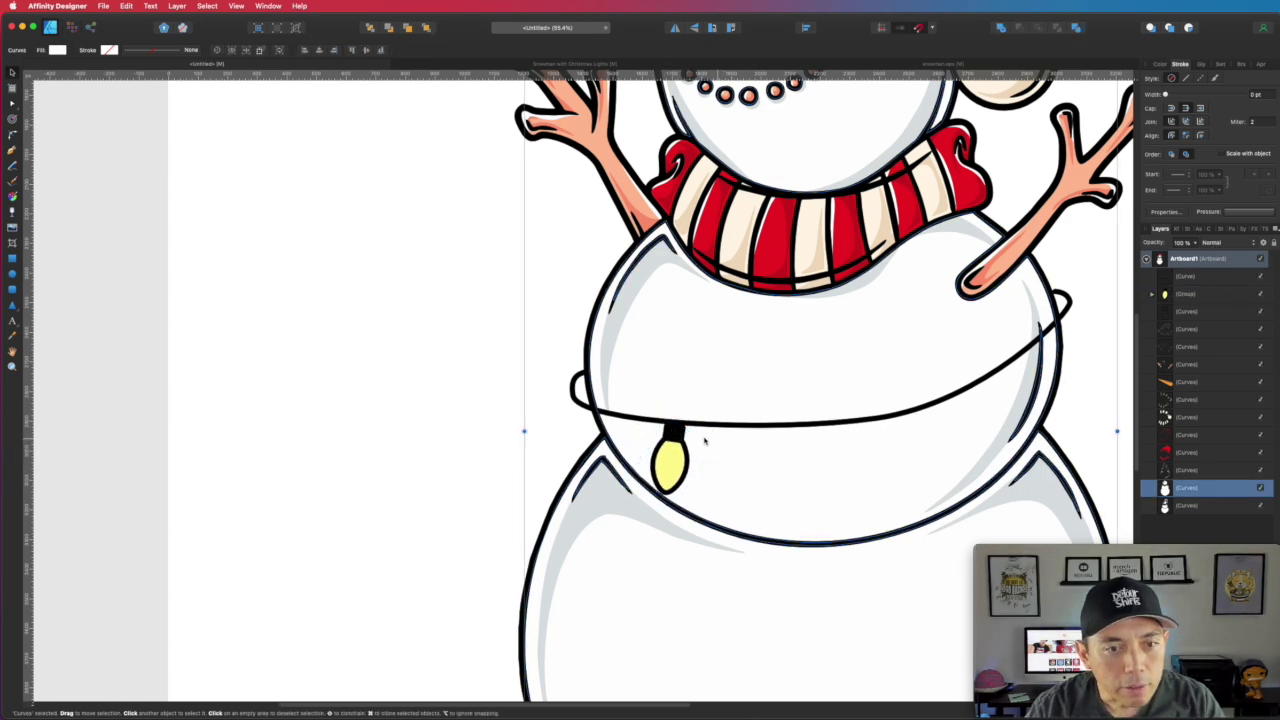
left_click(672, 442)
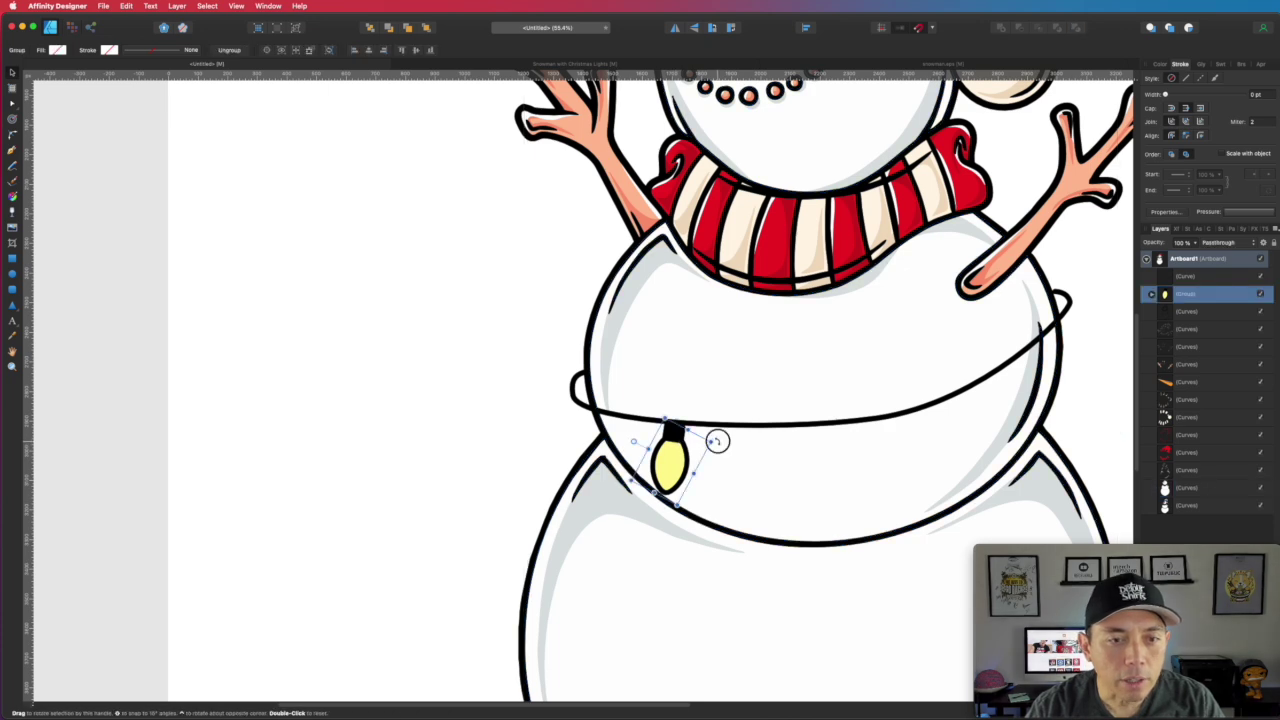
left_click(520, 374)
scroll(645, 443, "down", 5)
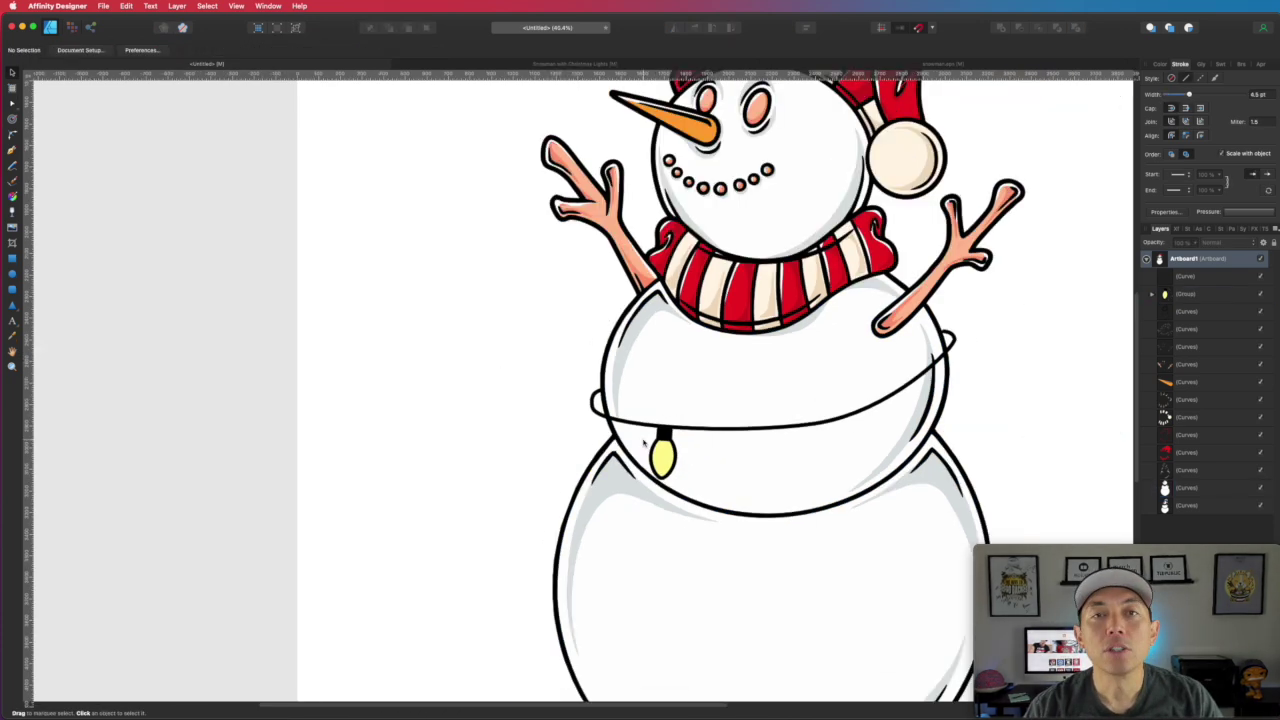
scroll(645, 443, "down", 2)
scroll(540, 330, "down", 3)
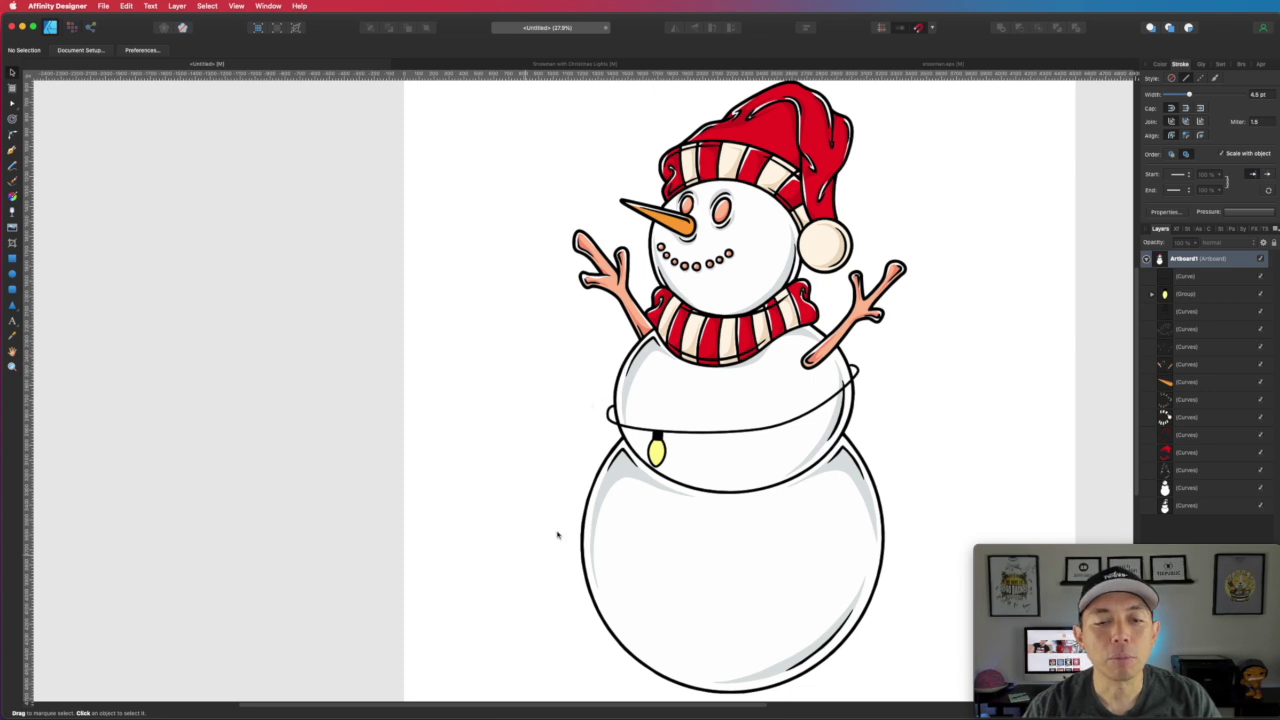
scroll(584, 645, "down", 1)
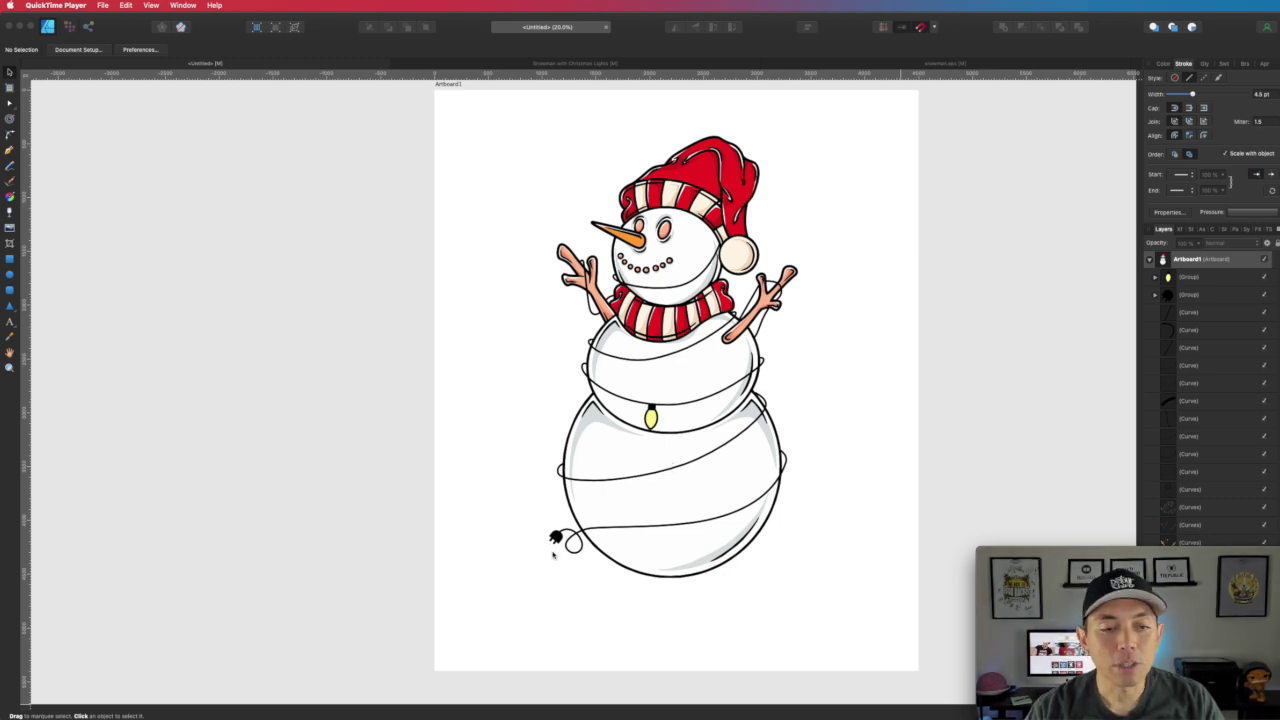
Step: Draw a small black rounded rectangle beside the plug with the Rounded Rectangle tool and remove its stroke
scroll(556, 555, "up", 2)
scroll(553, 555, "up", 10)
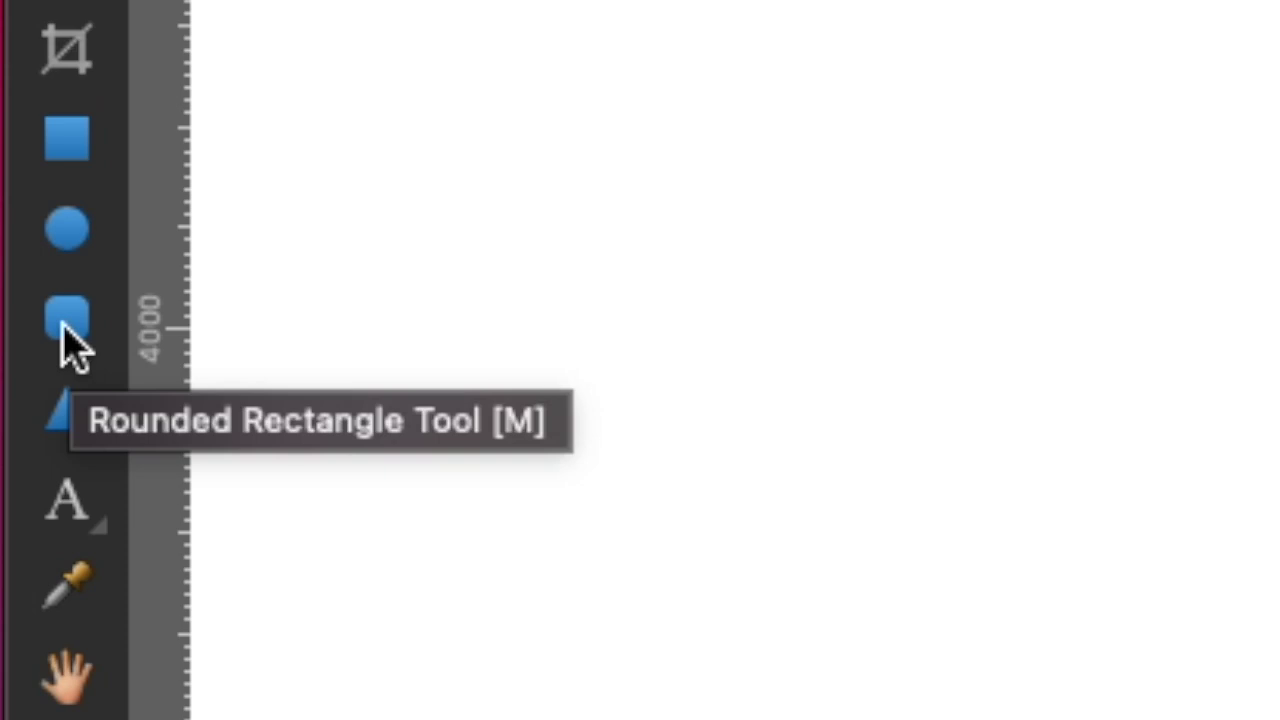
left_click(63, 325)
left_click_drag(306, 303, 394, 390)
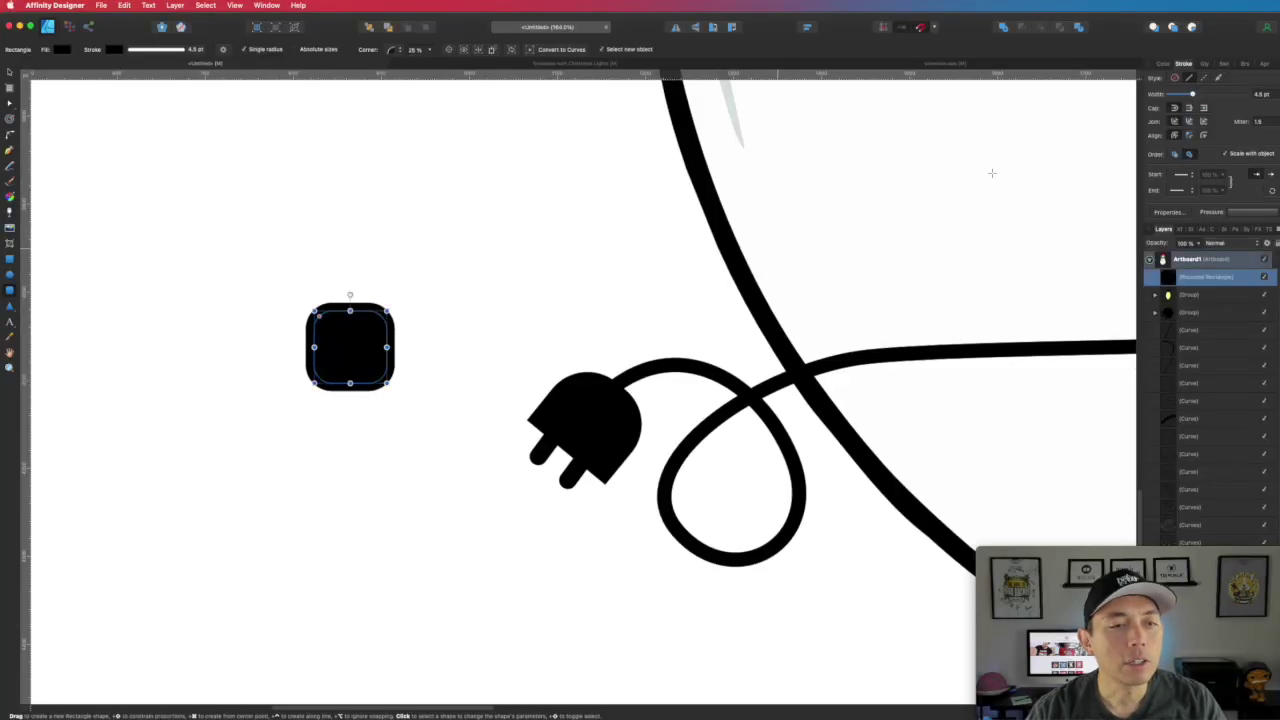
left_click(1162, 64)
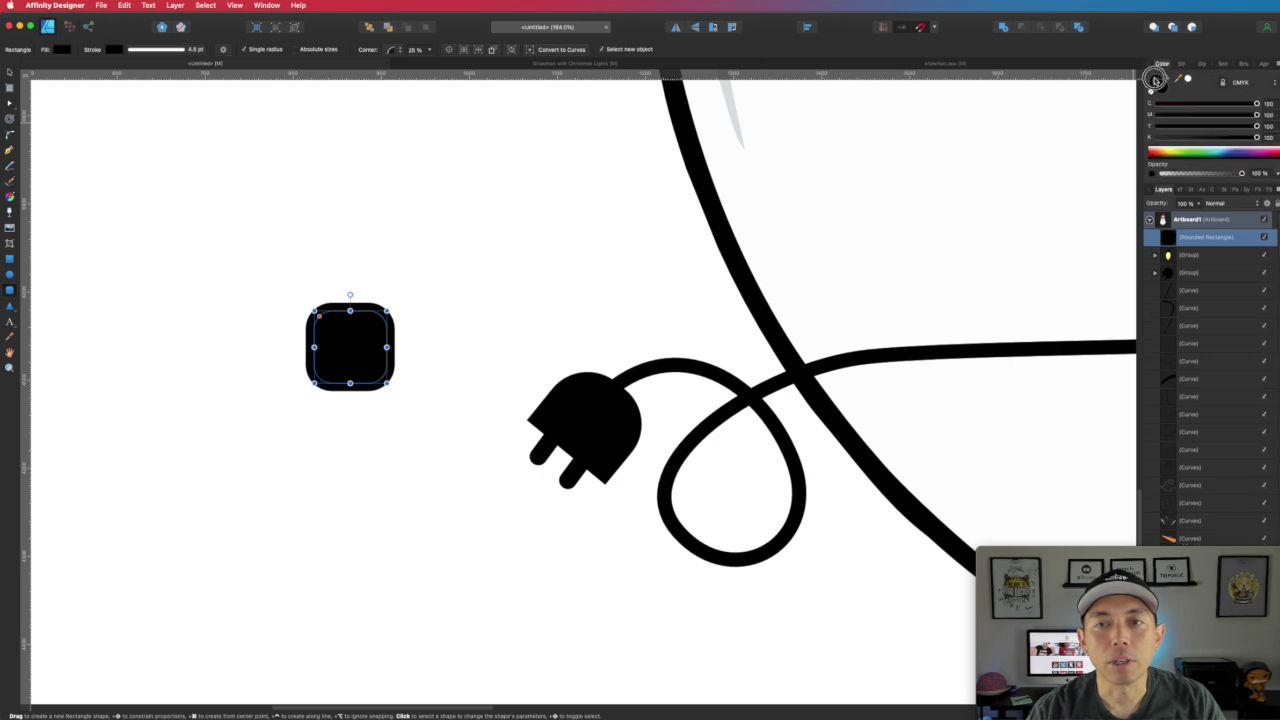
left_click(1151, 92)
left_click(9, 73)
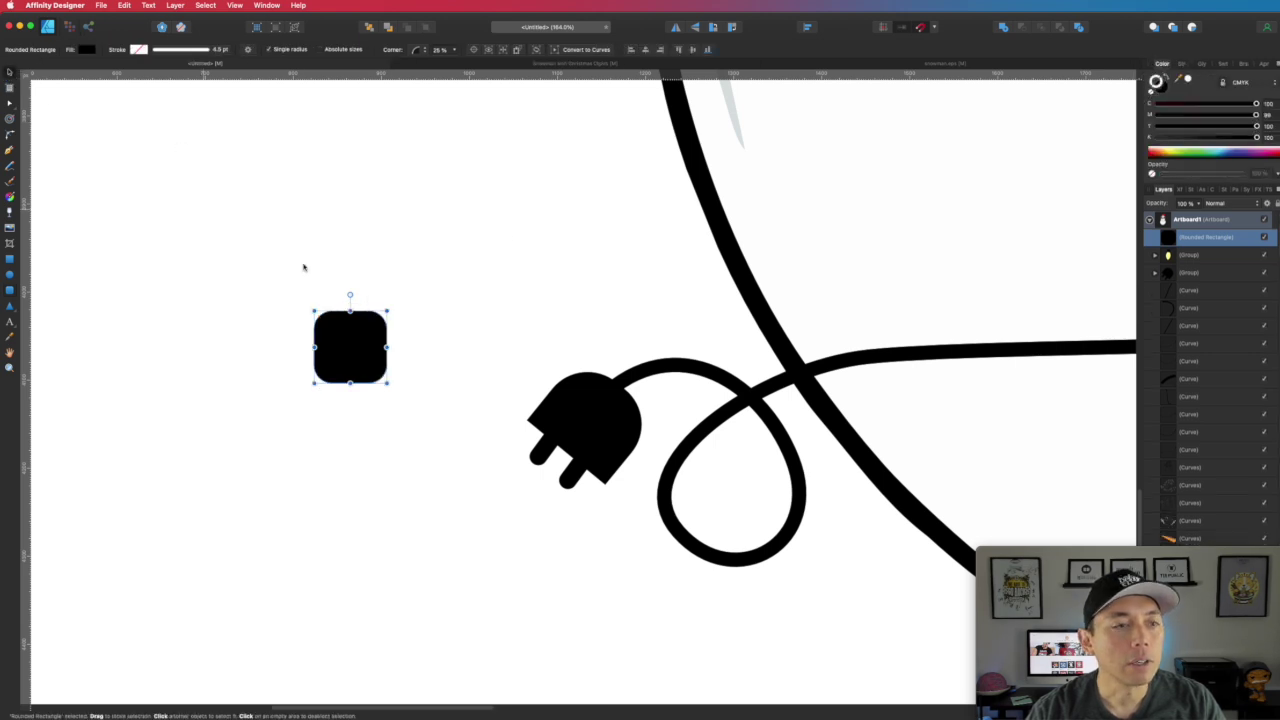
Step: Narrow the black rounded rectangle slightly and set its corner radius to 37 %
left_click_drag(387, 346, 382, 344)
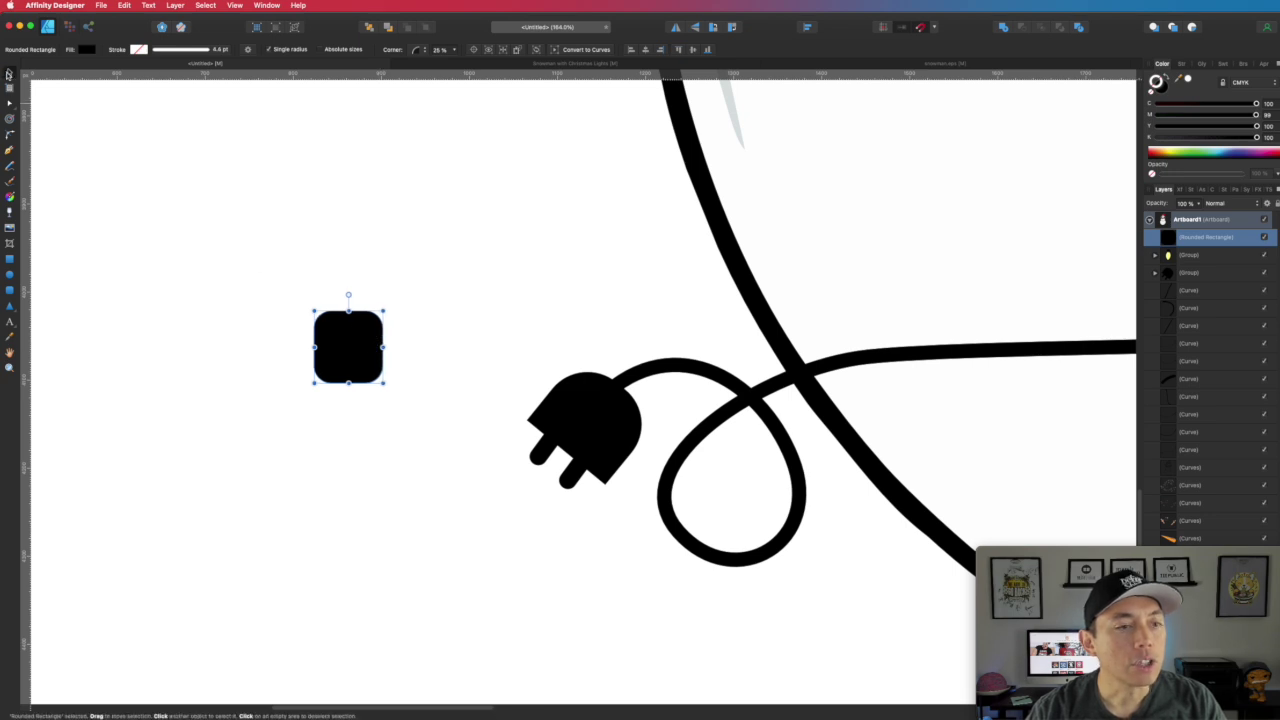
left_click(337, 257)
left_click(346, 349)
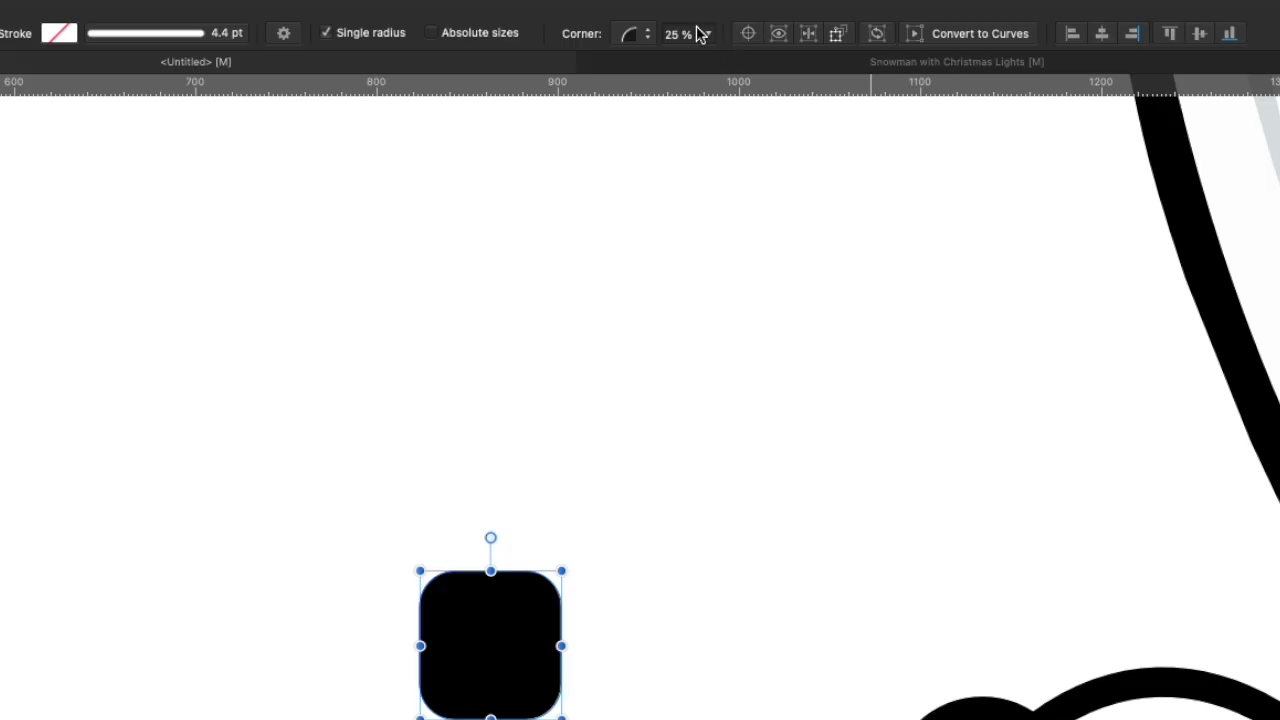
left_click(454, 49)
mouse_move(706, 62)
left_mouse_down()
mouse_move(737, 60)
mouse_move(726, 68)
left_mouse_up()
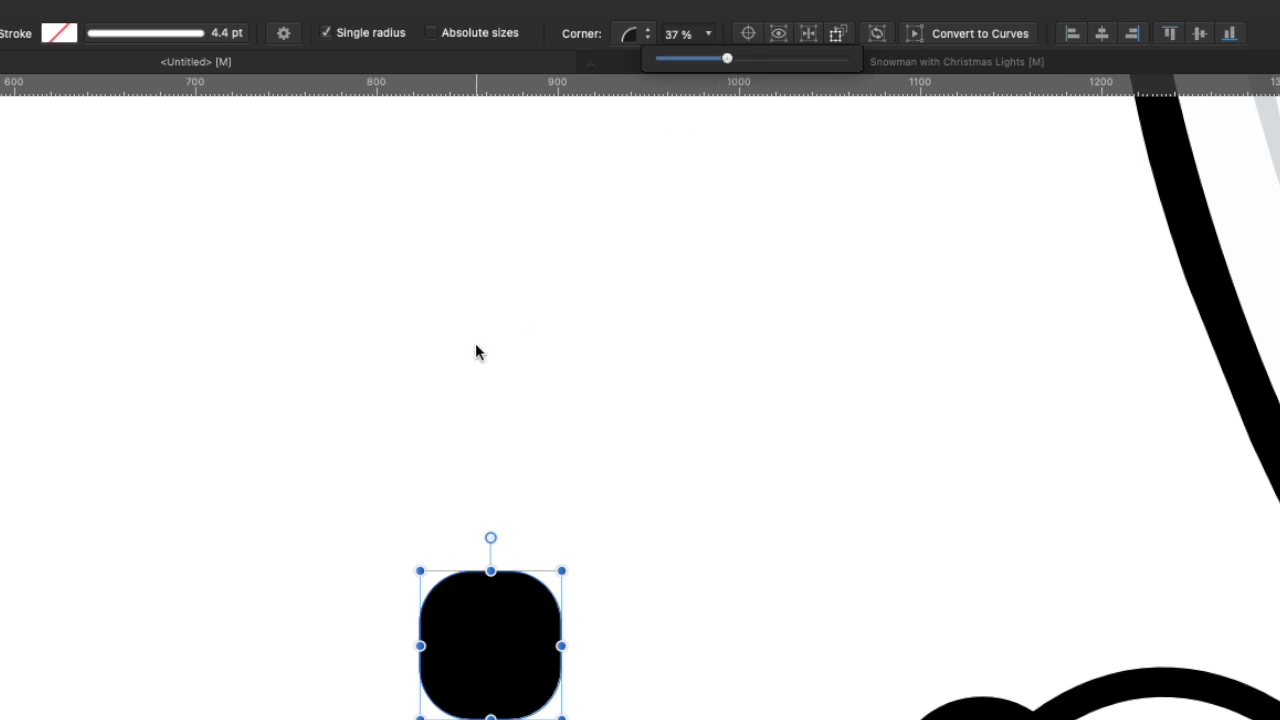
Step: Convert the rounded rectangle to curves and cut off its lower part by subtracting a wide rectangle drawn over it
left_click(994, 36)
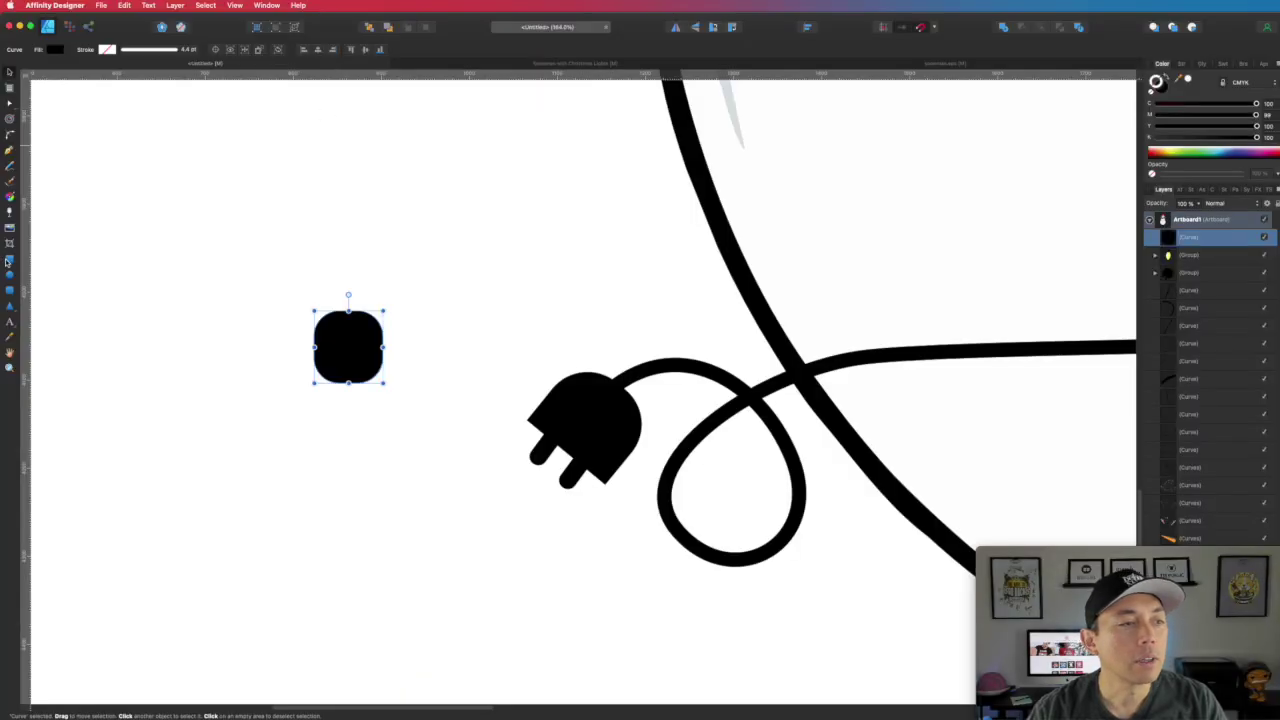
left_click(8, 260)
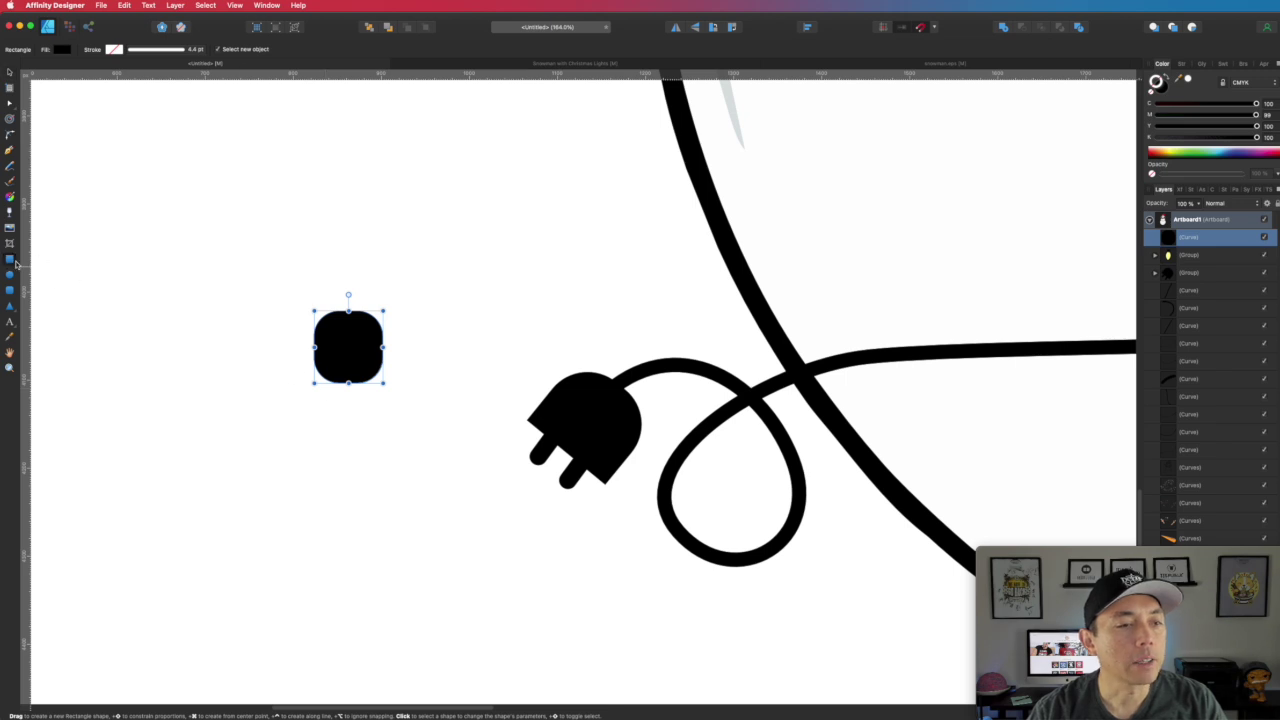
left_click_drag(444, 410, 270, 354)
left_click(8, 74)
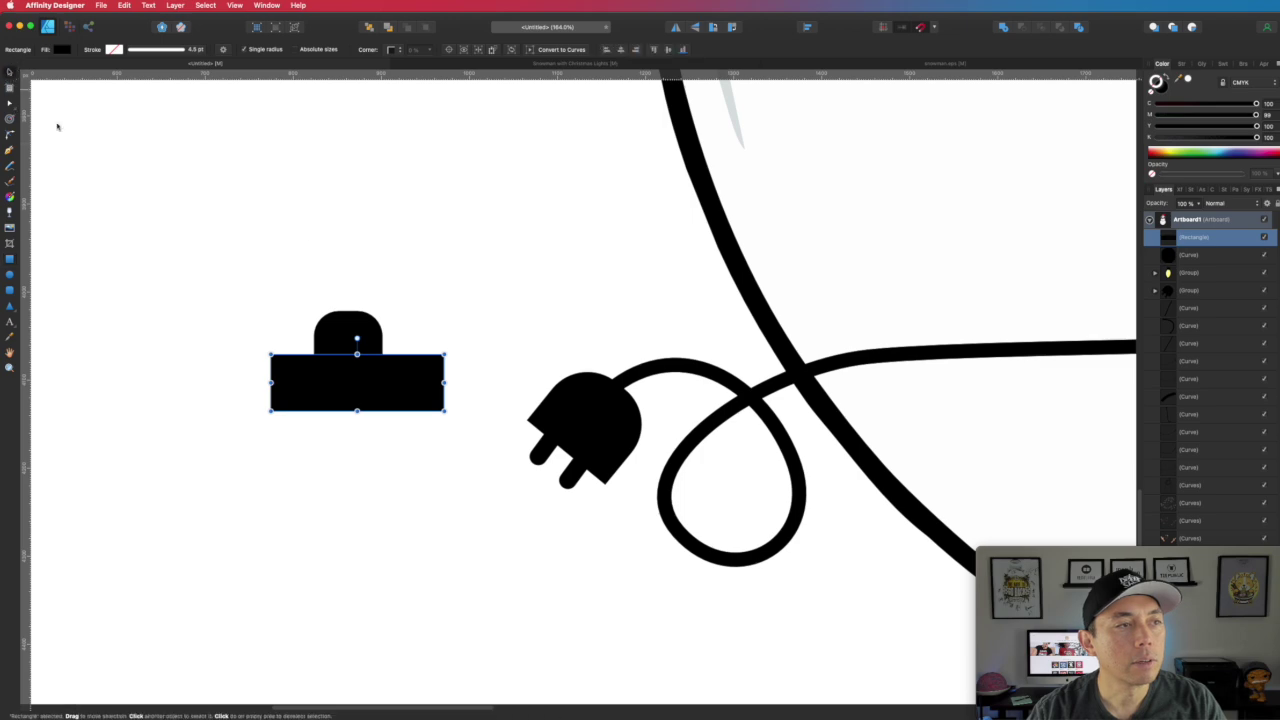
left_click(354, 331, "shift")
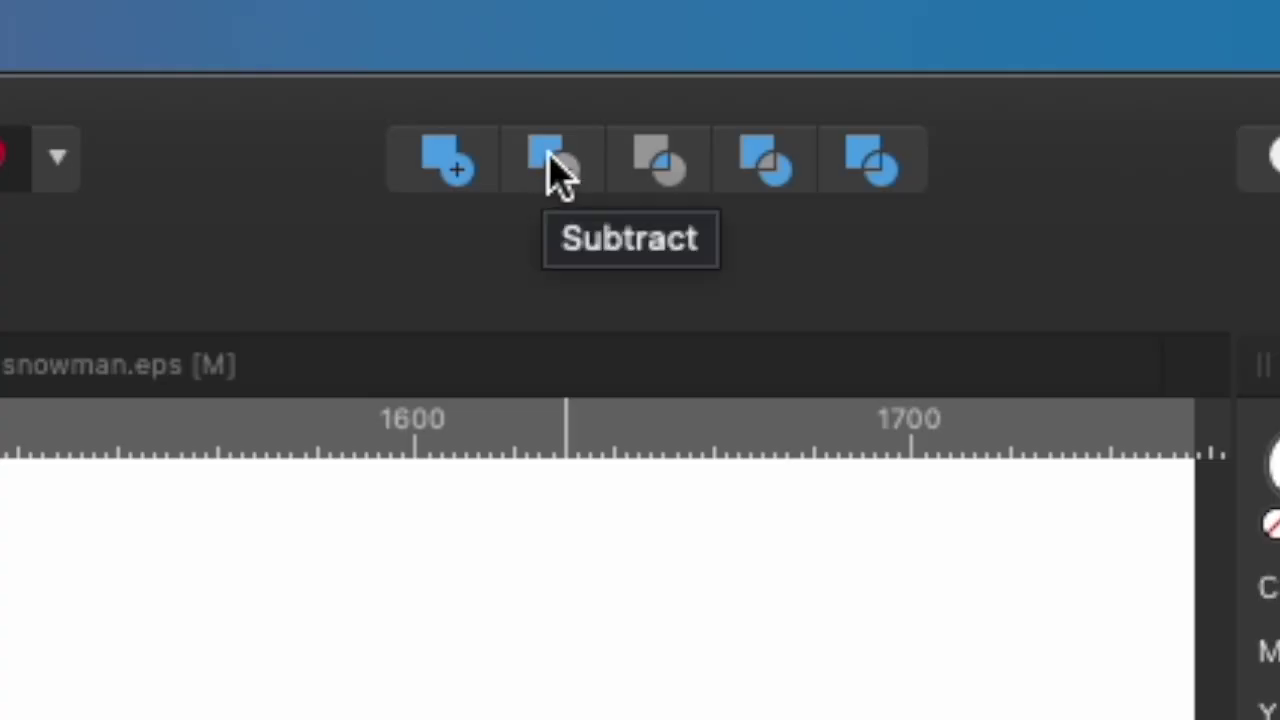
left_click(543, 155)
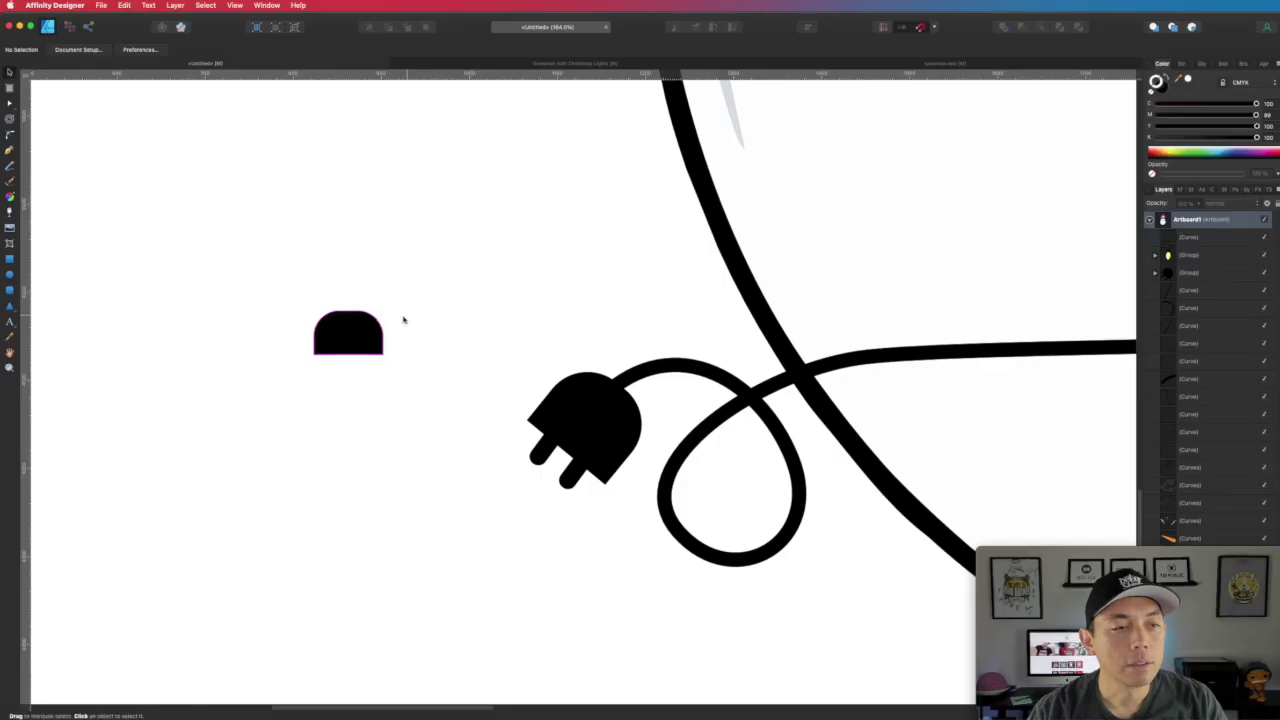
Step: Stretch the dome-shaped plug body slightly by moving its two bottom nodes straight down
left_click(354, 328)
key("a")
left_click_drag(400, 365, 310, 366)
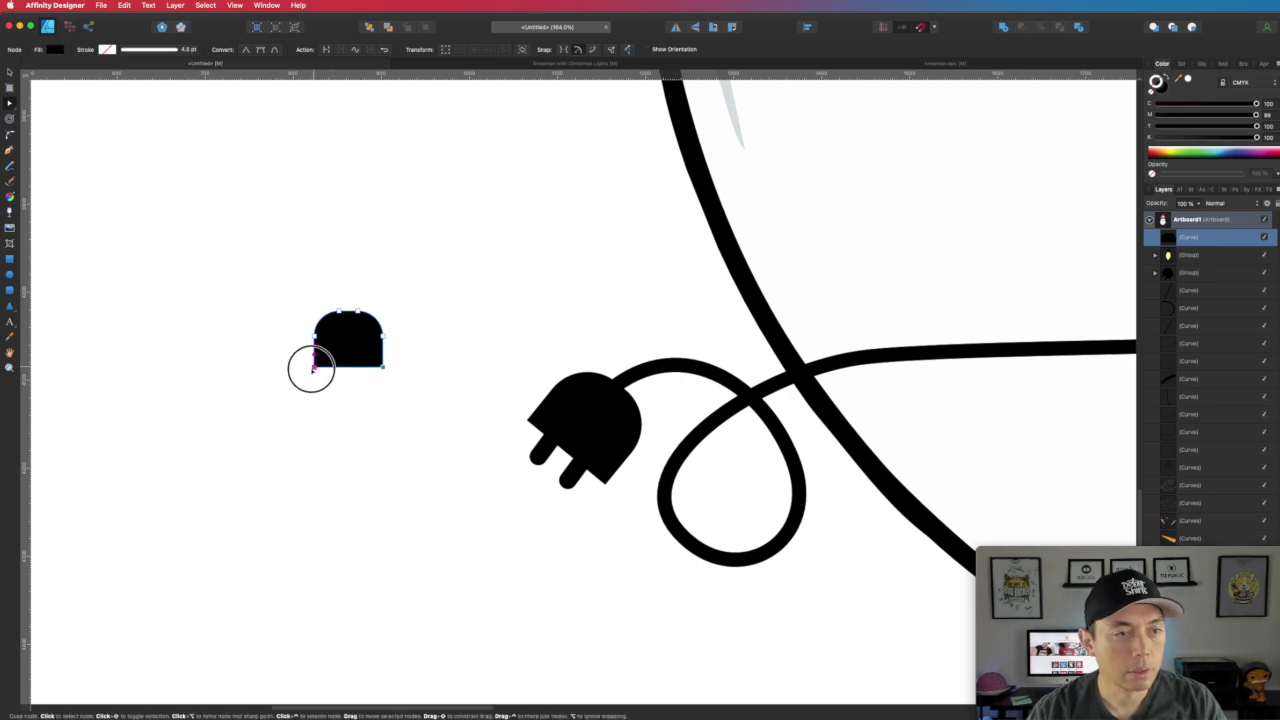
left_click(430, 335)
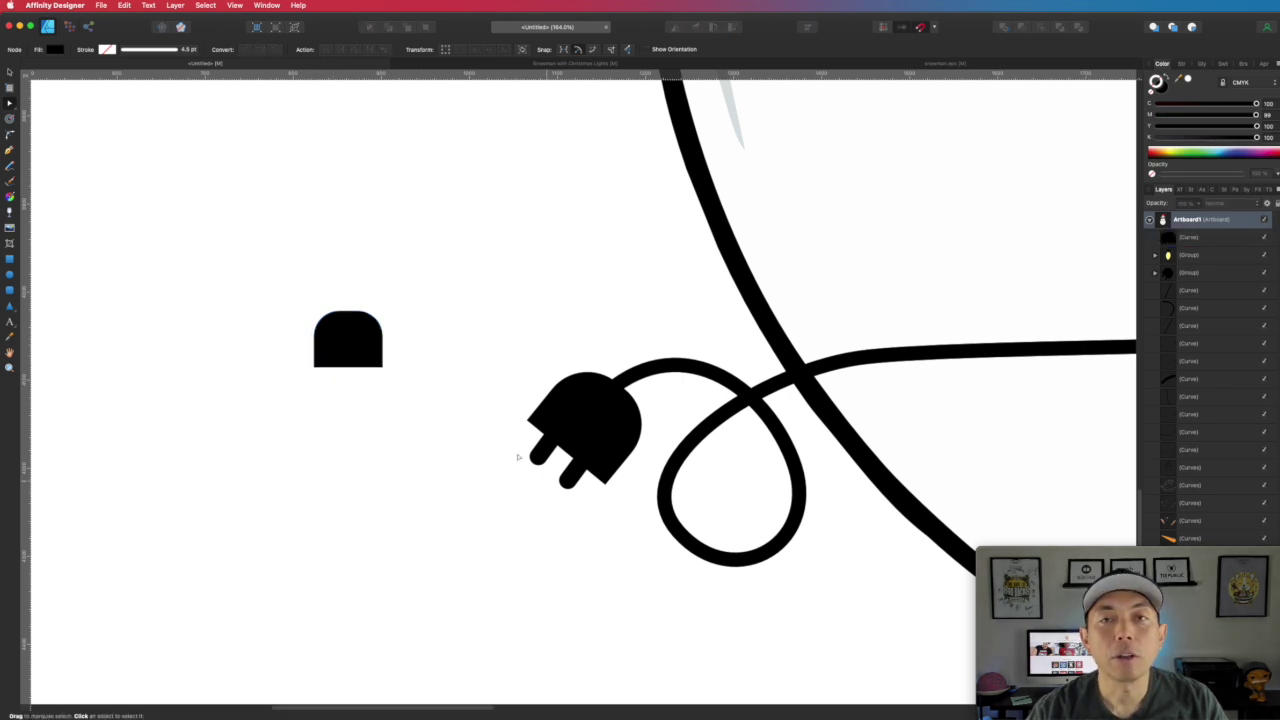
Step: Draw a narrow rounded rectangle as a prong under the left half of the plug body, with a corner radius of 66 %
left_click(10, 290)
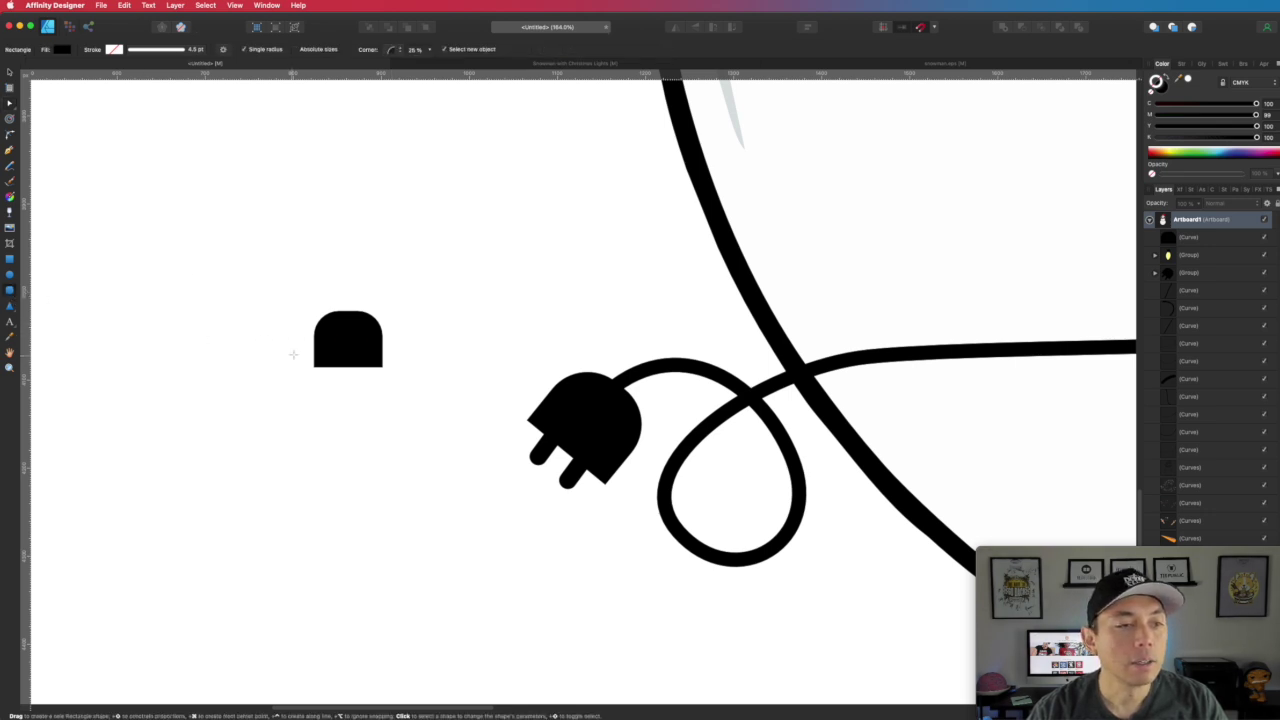
left_click_drag(325, 342, 342, 390)
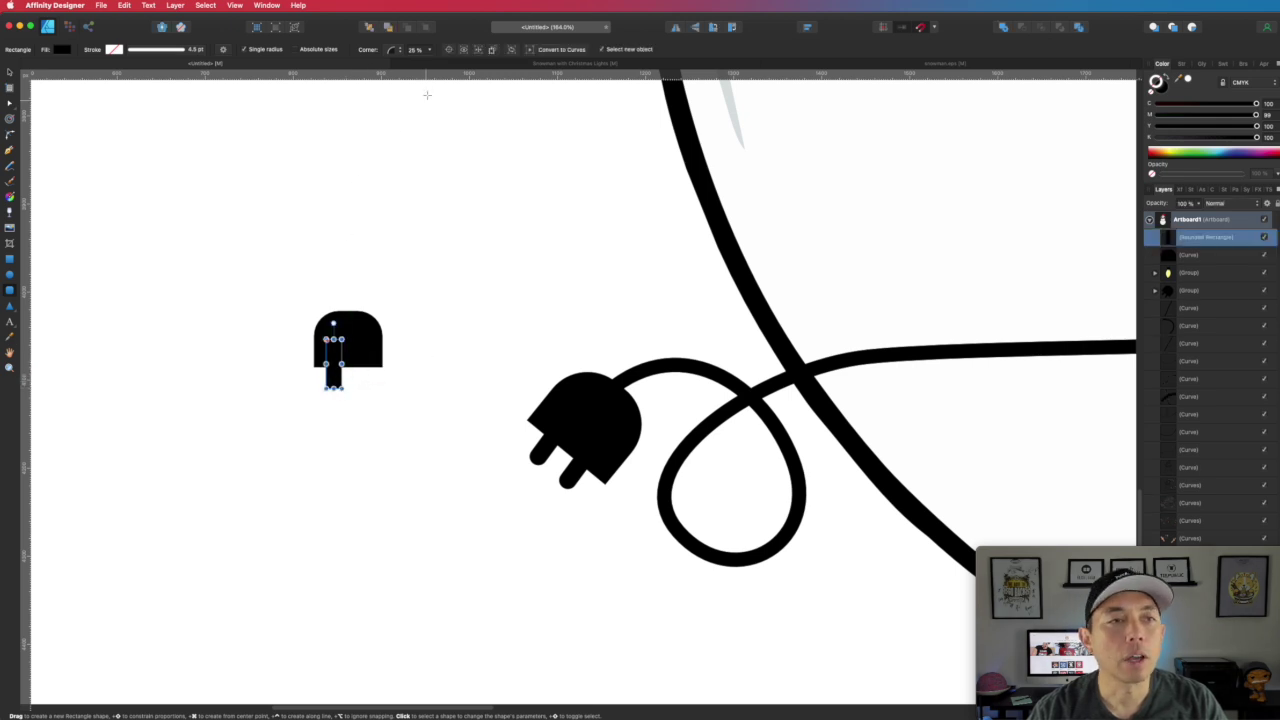
left_click(429, 50)
left_click_drag(428, 63, 464, 63)
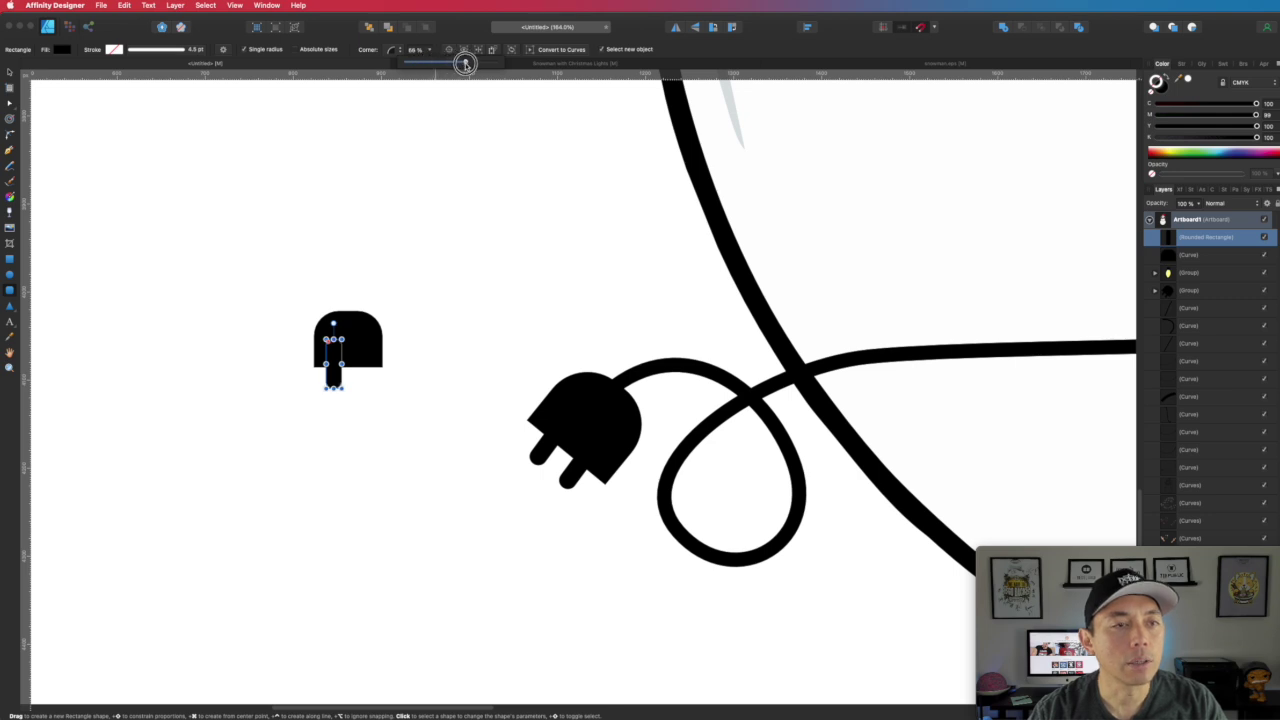
left_click(434, 238)
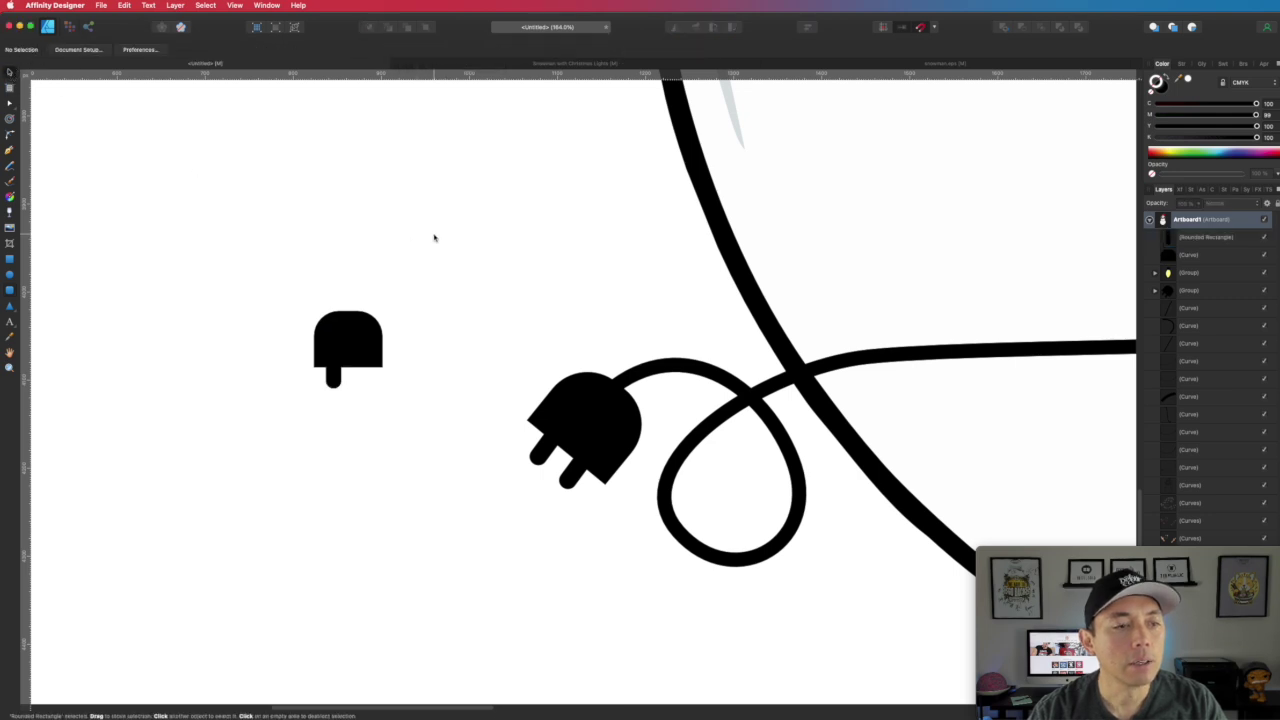
Step: Duplicate the prong and place the copy beside it under the right half of the plug body
left_click(334, 378)
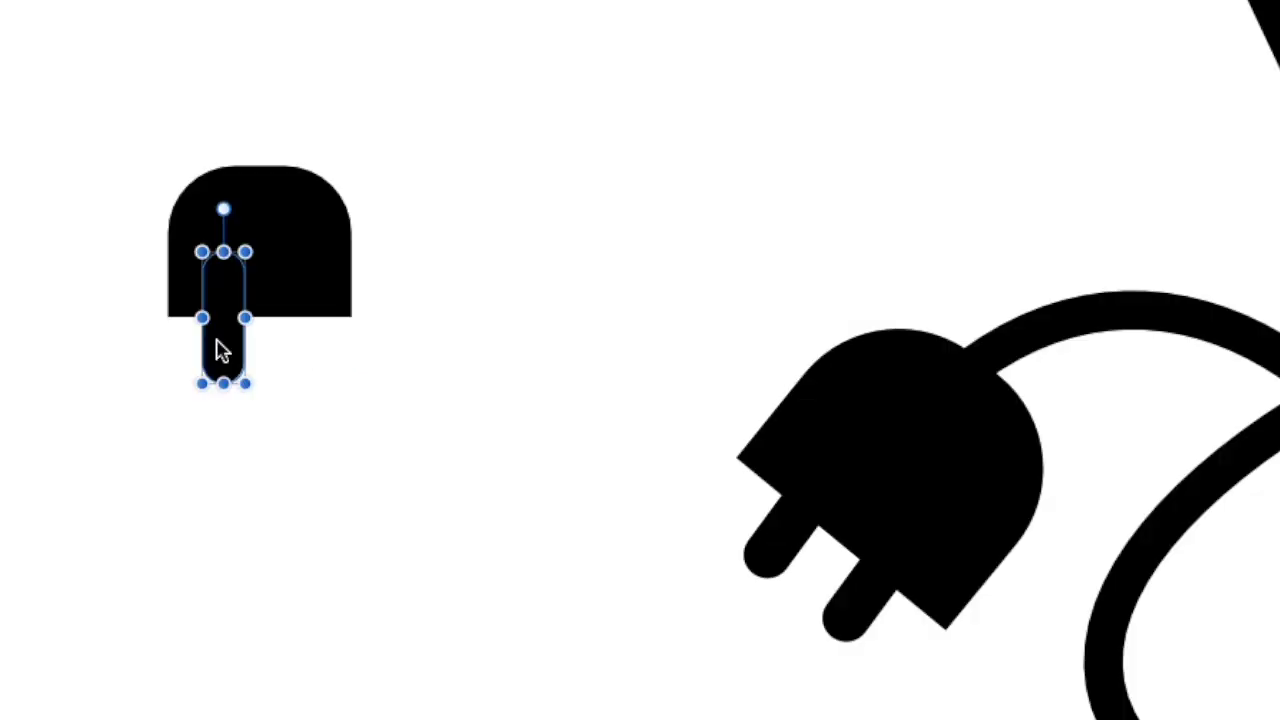
left_click_drag(221, 350, 292, 350)
left_click(558, 190)
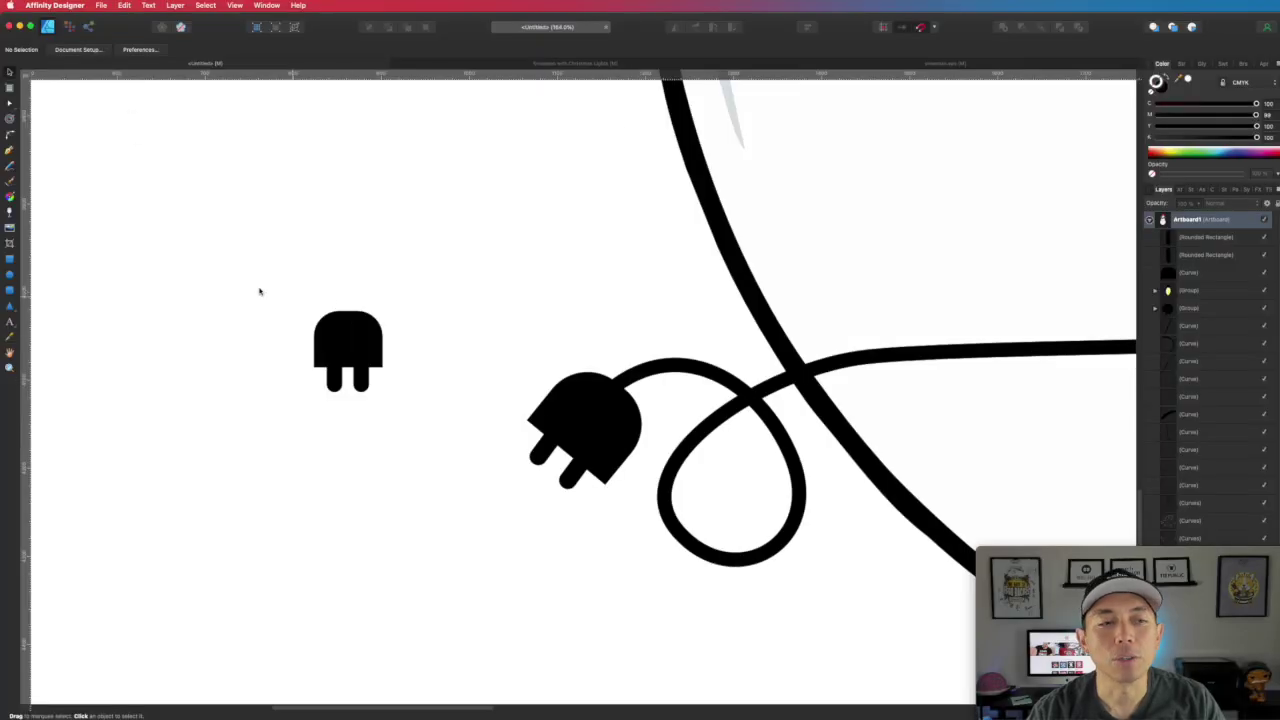
Step: Delete the newly drawn practice plug, including its body and both prongs
left_click_drag(259, 291, 411, 443)
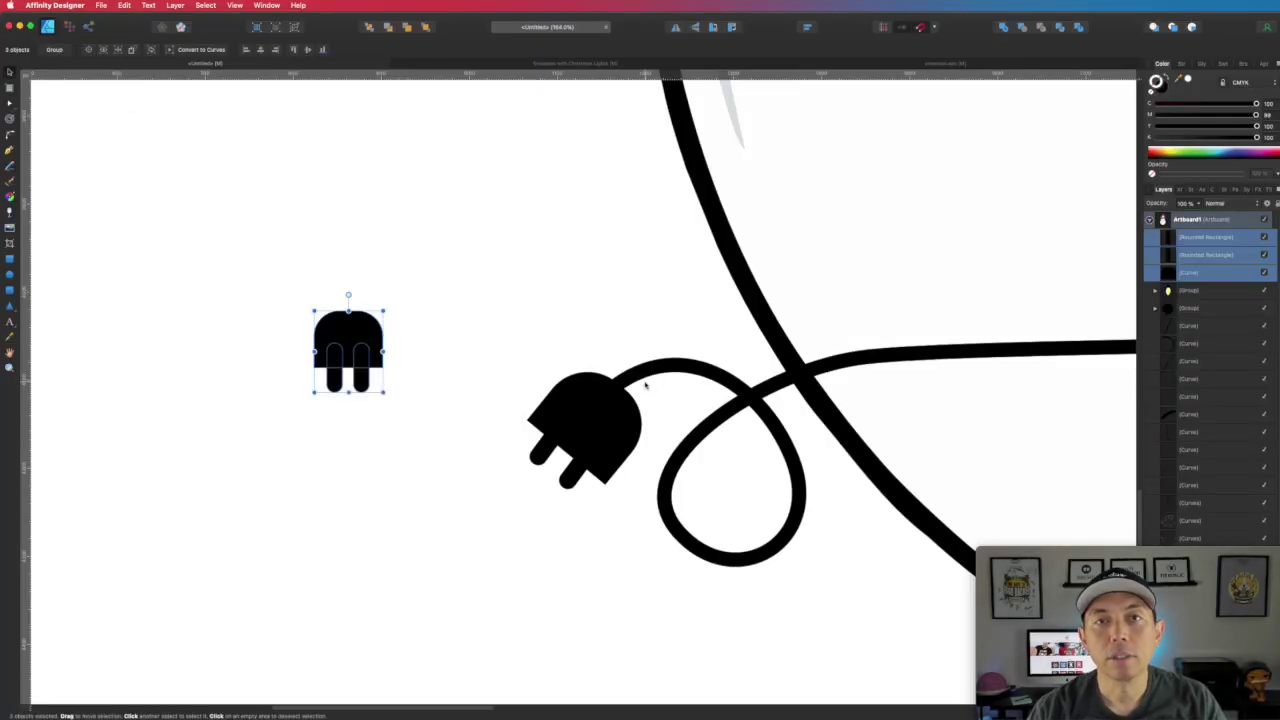
left_click(588, 404)
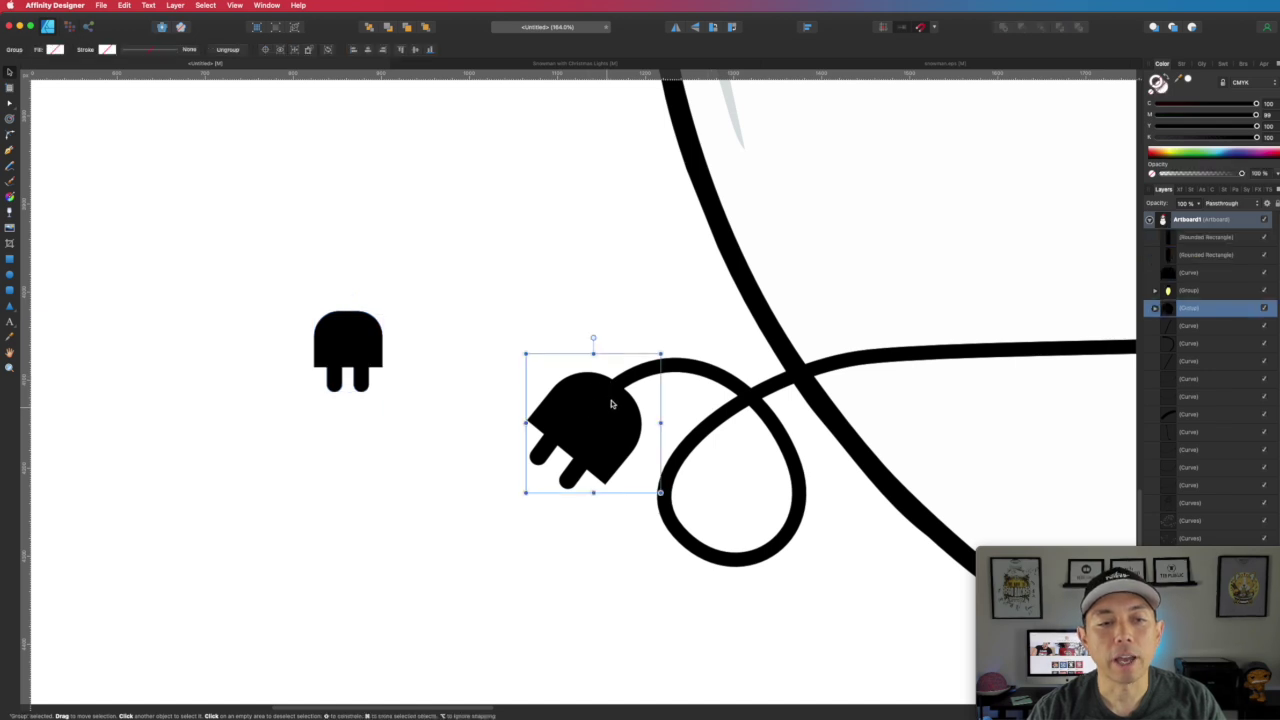
left_click(289, 260)
left_click_drag(277, 277, 423, 437)
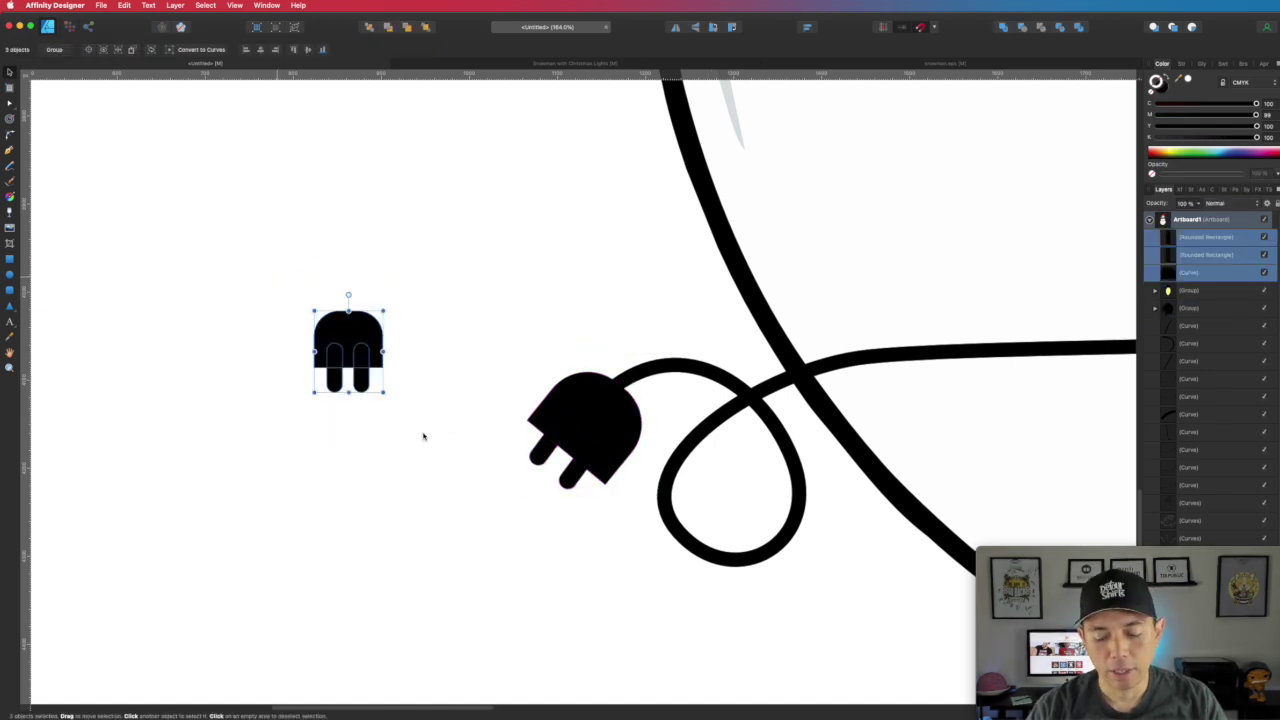
key("Delete")
Step: Duplicate the yellow bulb group and place the copy on the head wire beside the hat's pompom, rotated to angle away from the wire
scroll(583, 383, "down", 10)
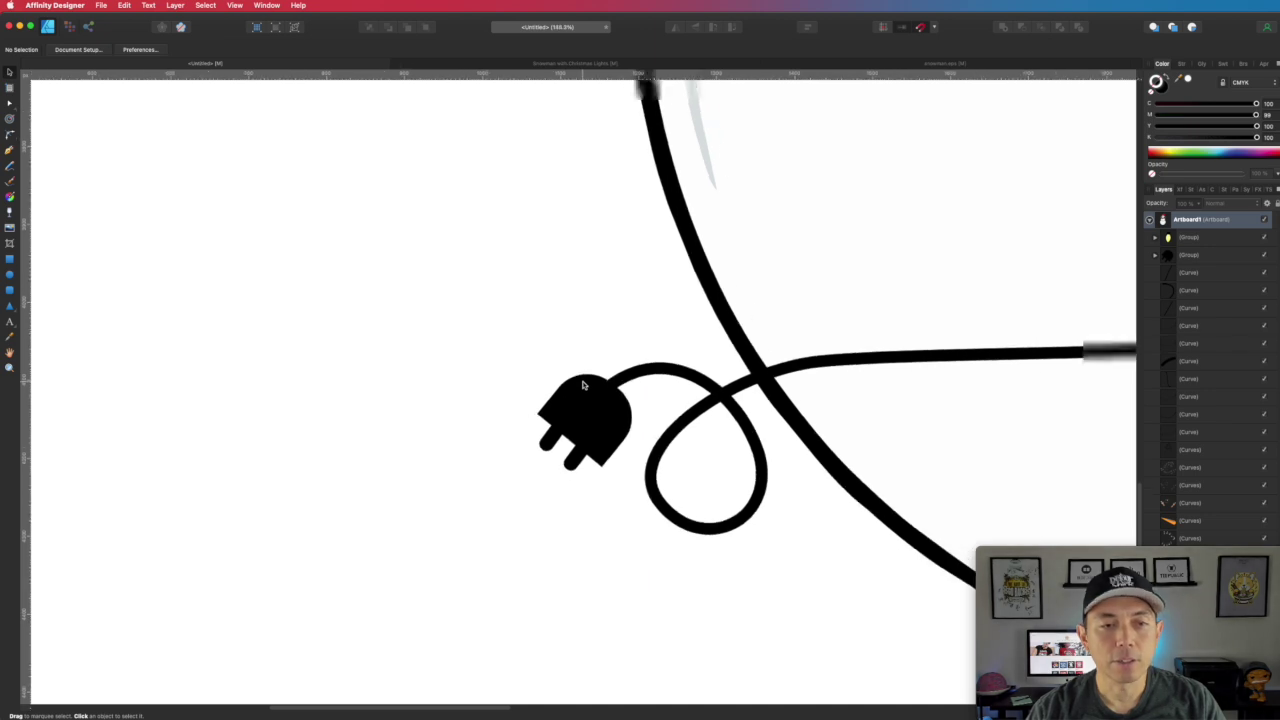
scroll(583, 385, "down", 3)
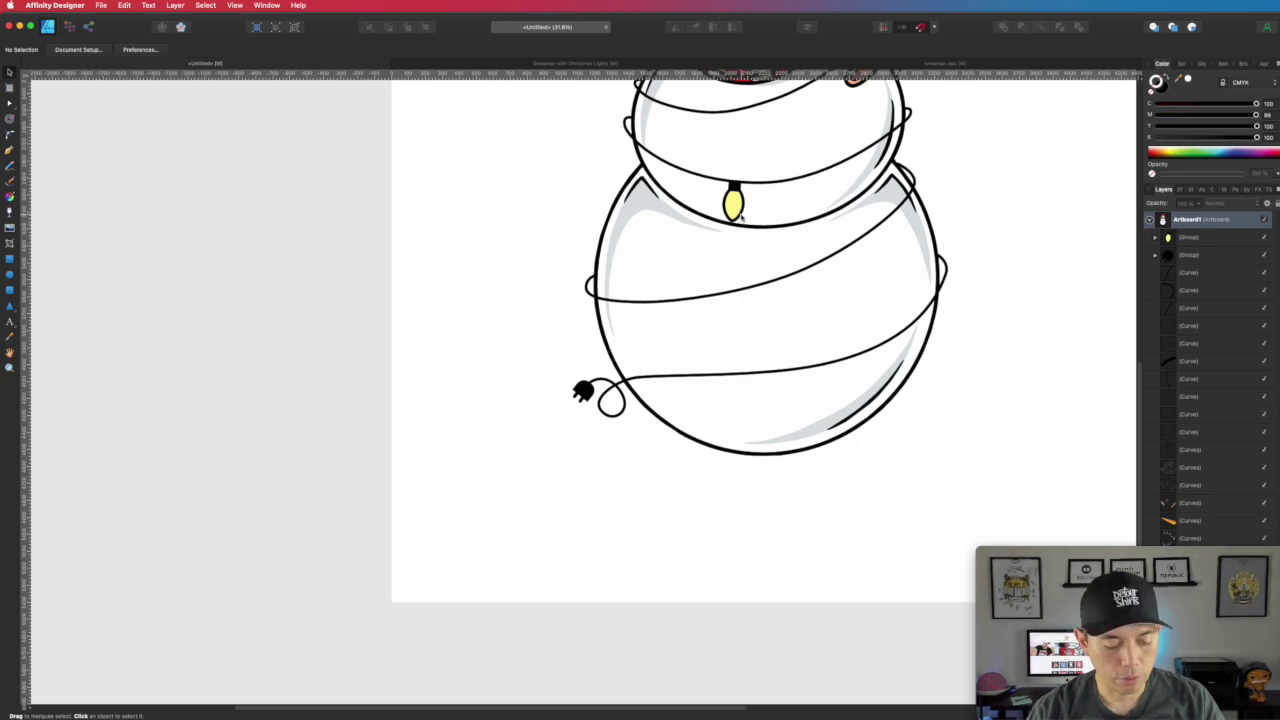
key("space")
left_click_drag(714, 197, 630, 467)
left_click(651, 468)
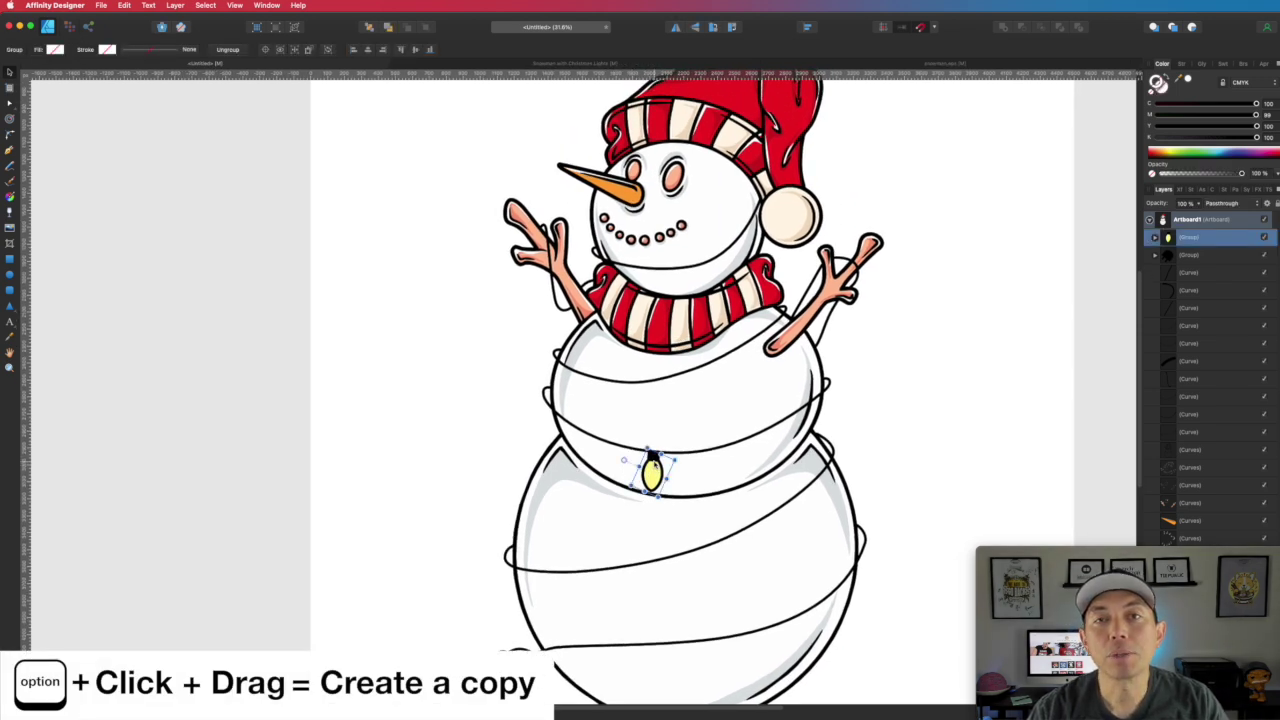
left_click_drag(652, 458, 748, 245)
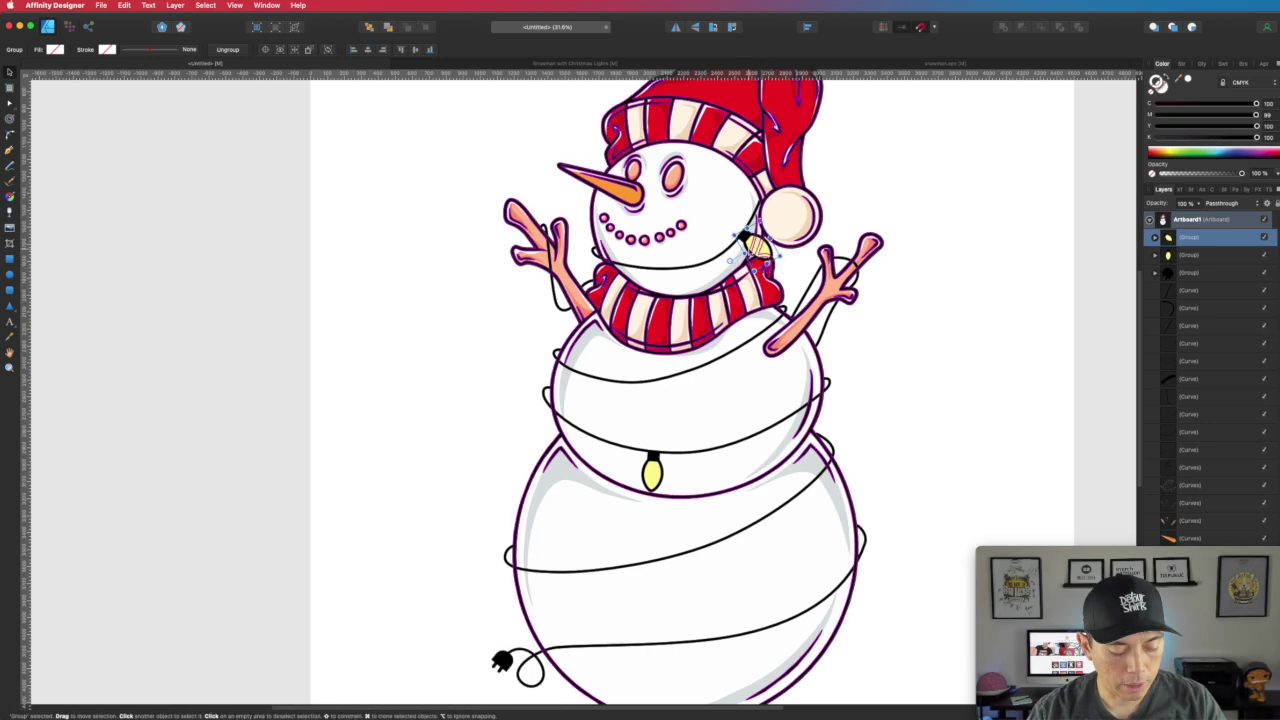
scroll(748, 245, "up", 2)
scroll(738, 261, "up", 5)
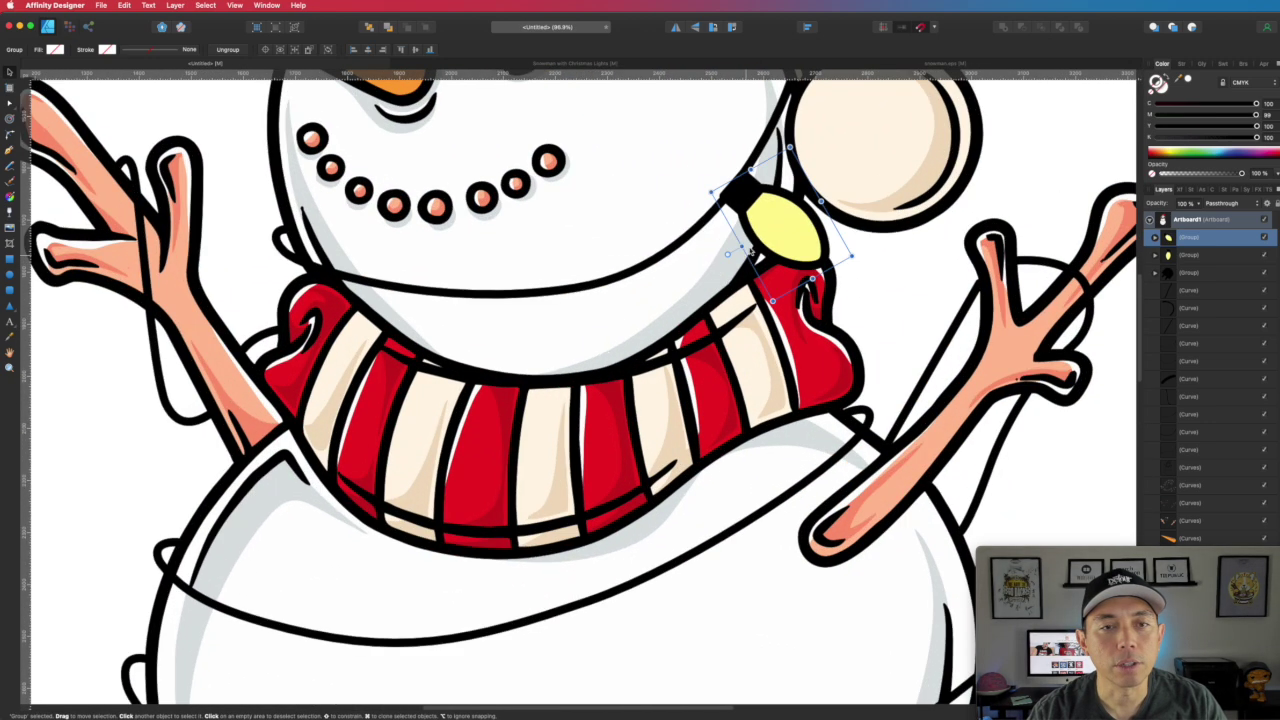
left_click_drag(851, 246, 868, 237)
Step: Place another copy of the bulb on the wire below the snowman's mouth, rotated so its base meets the wire
left_click_drag(795, 215, 660, 400)
left_click_drag(612, 311, 549, 322)
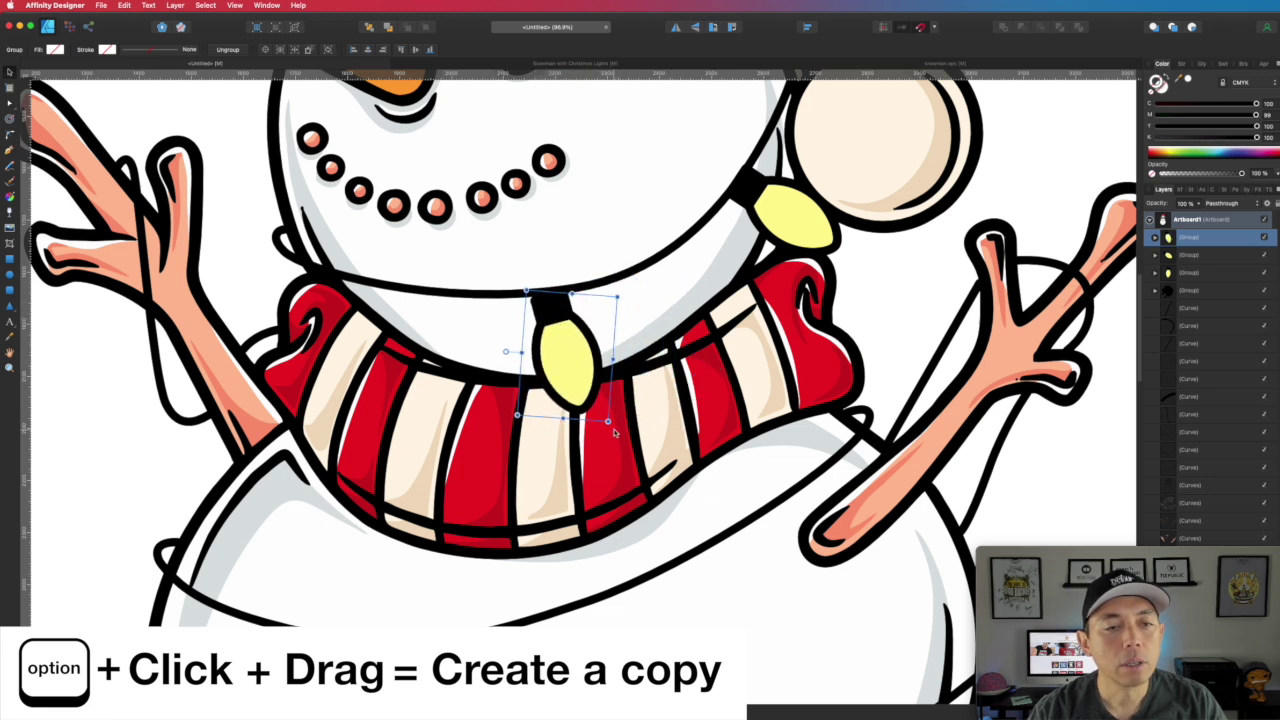
left_click_drag(610, 425, 600, 432)
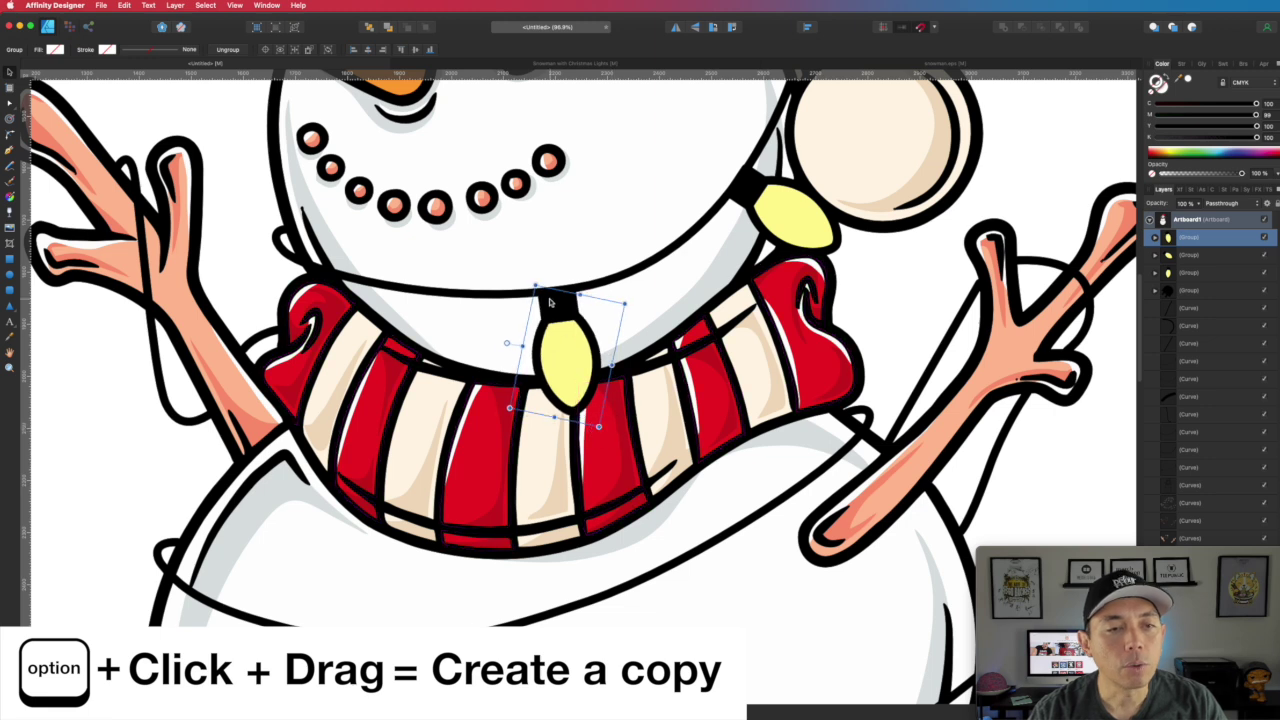
left_click_drag(559, 305, 558, 327)
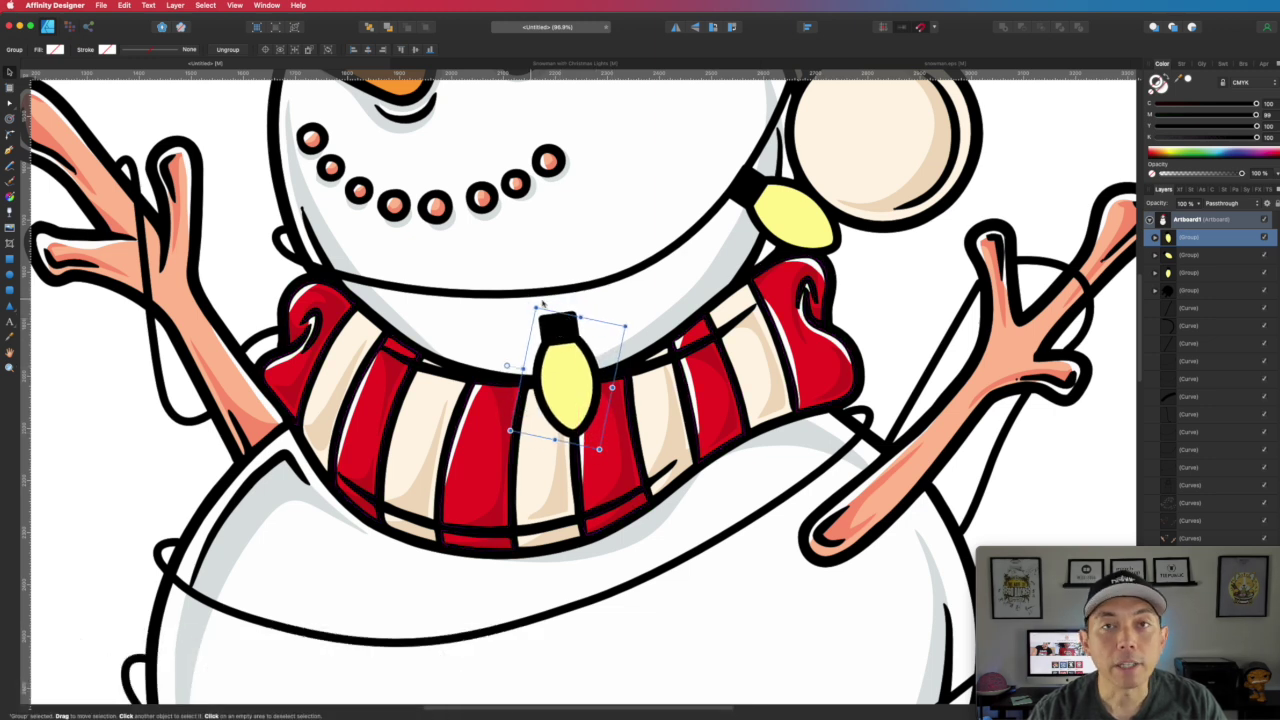
left_click_drag(556, 324, 557, 294)
left_click(673, 318)
key("super+0")
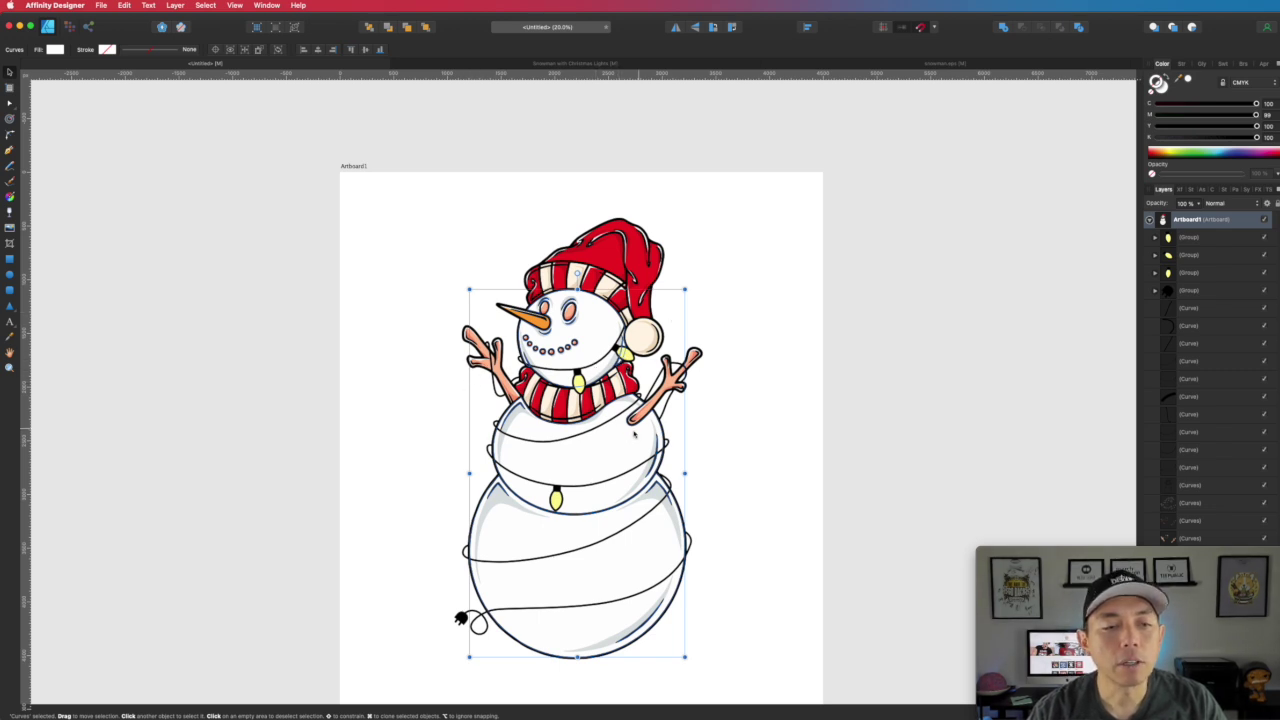
left_click(743, 381)
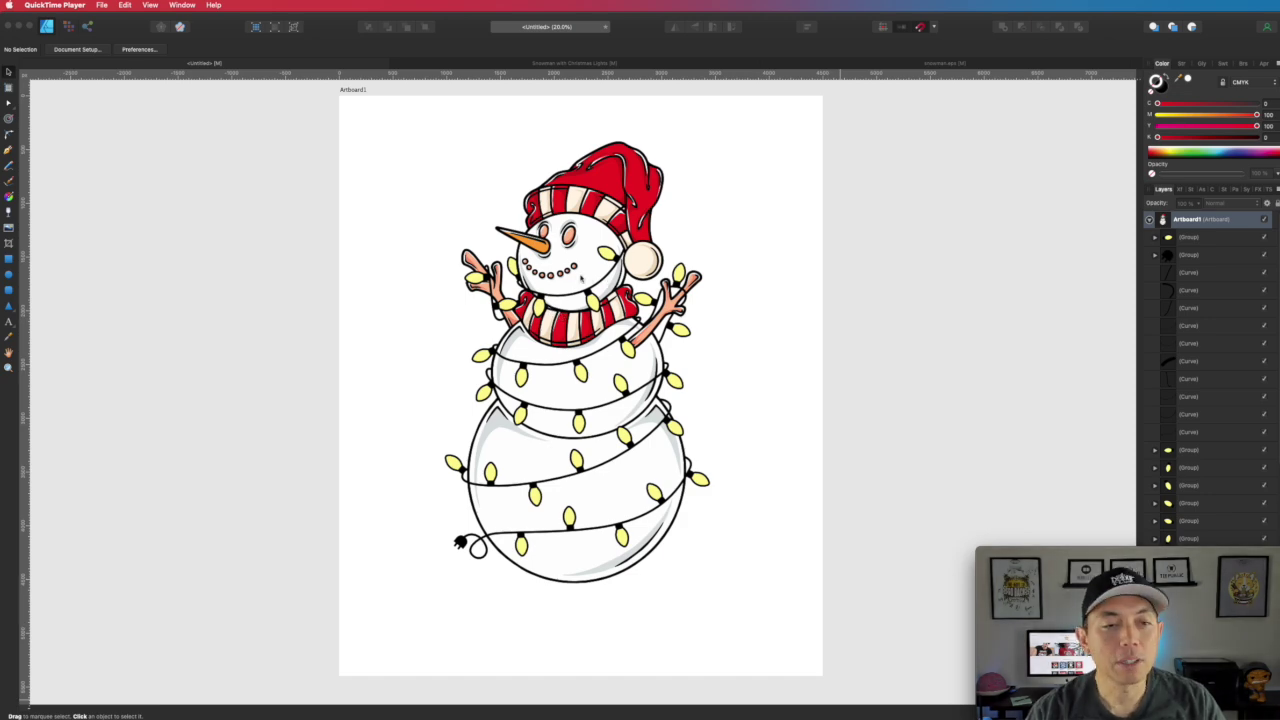
Step: Recolour the bulb on the cheek beside the pompom to blue by setting its curve's fill to cyan 100 and yellow 0
scroll(586, 280, "up", 5)
scroll(583, 277, "up", 2)
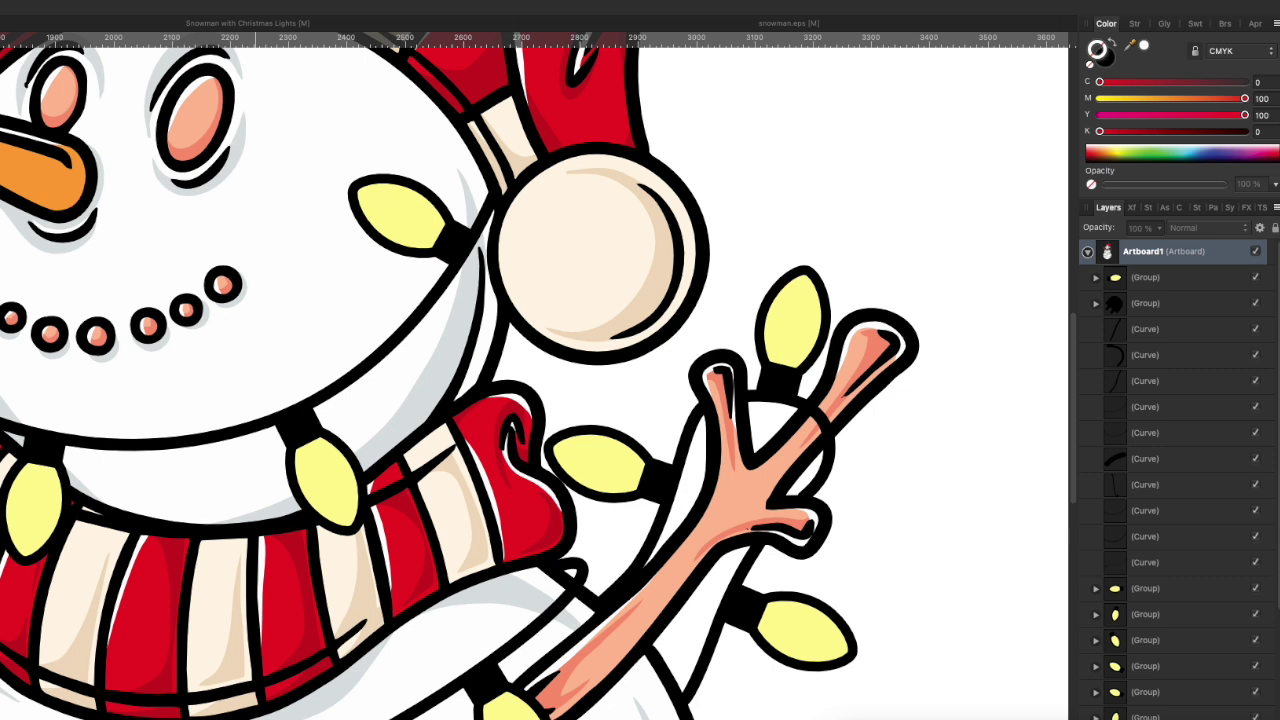
left_click(410, 210)
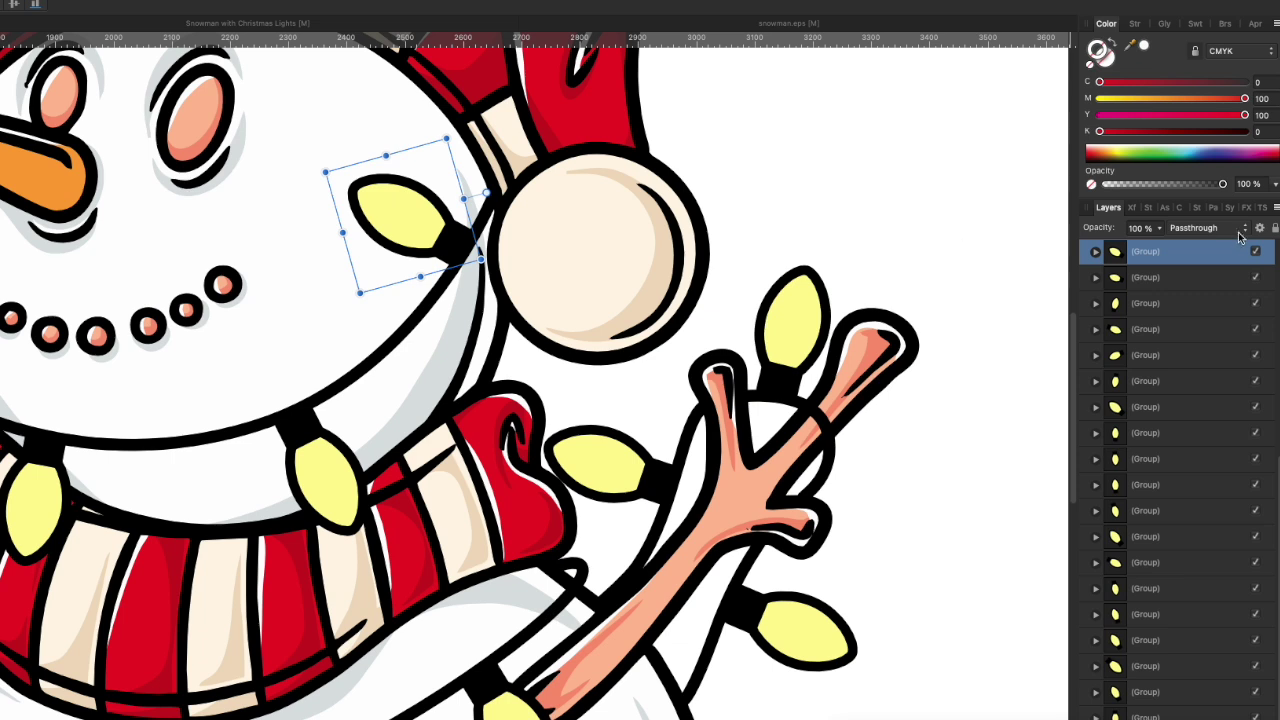
left_click(1096, 253)
left_click(1150, 305)
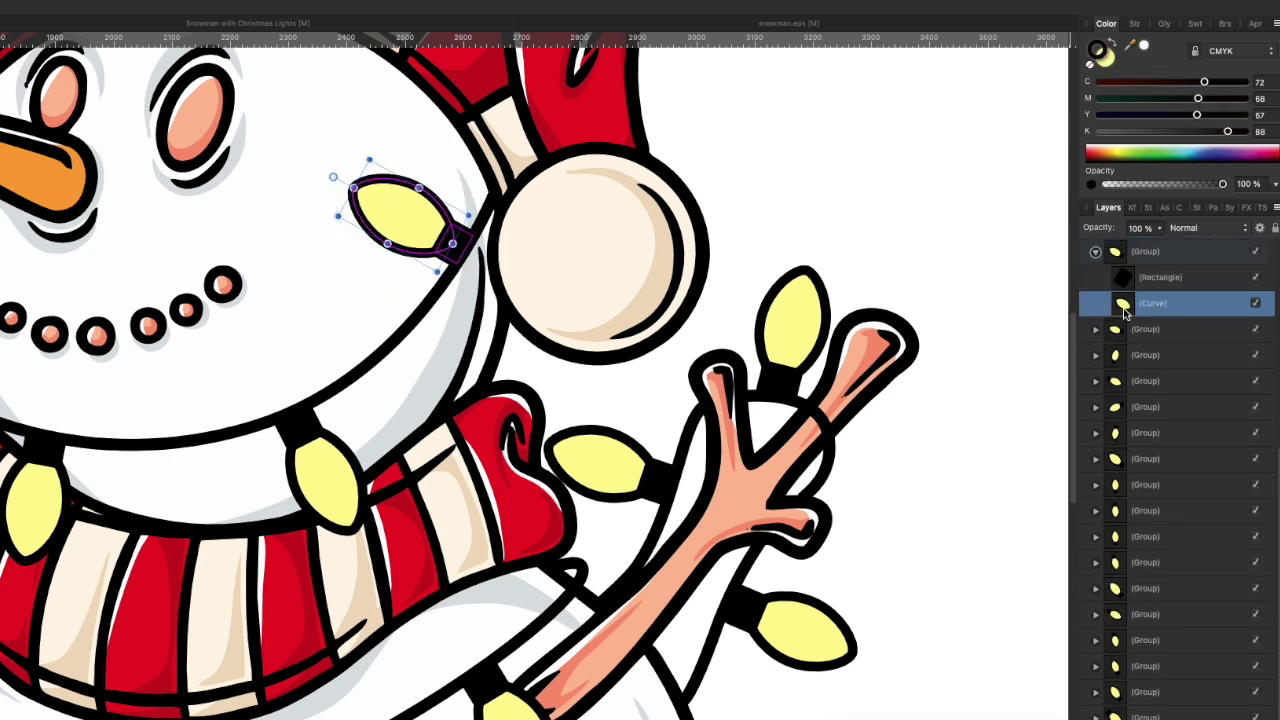
left_click(1107, 60)
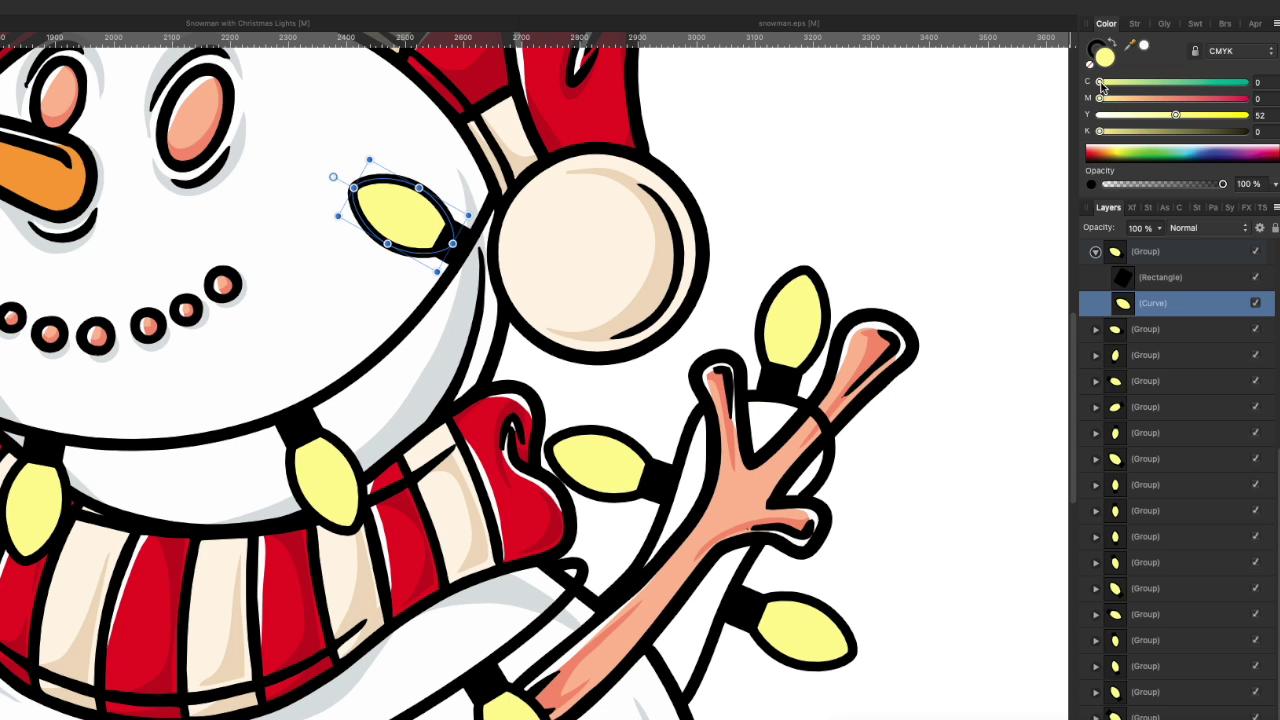
left_click_drag(1101, 82, 1244, 82)
left_click_drag(1175, 115, 1100, 115)
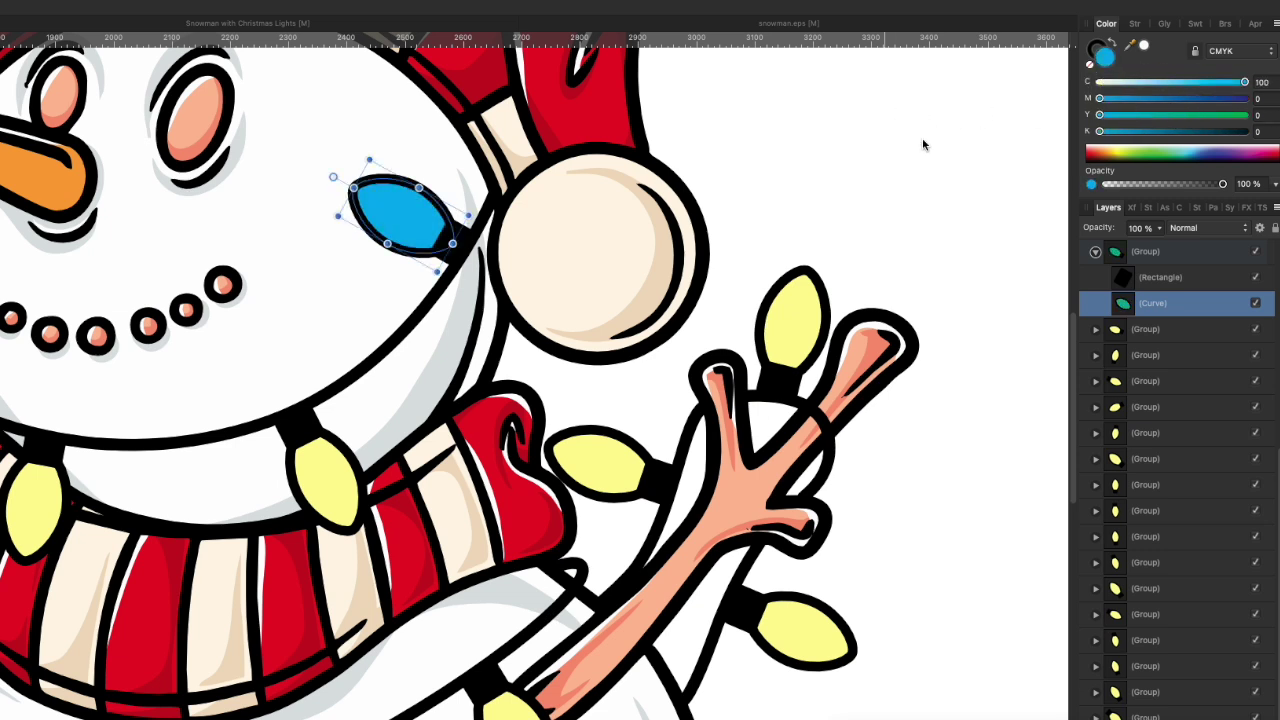
left_click(852, 206)
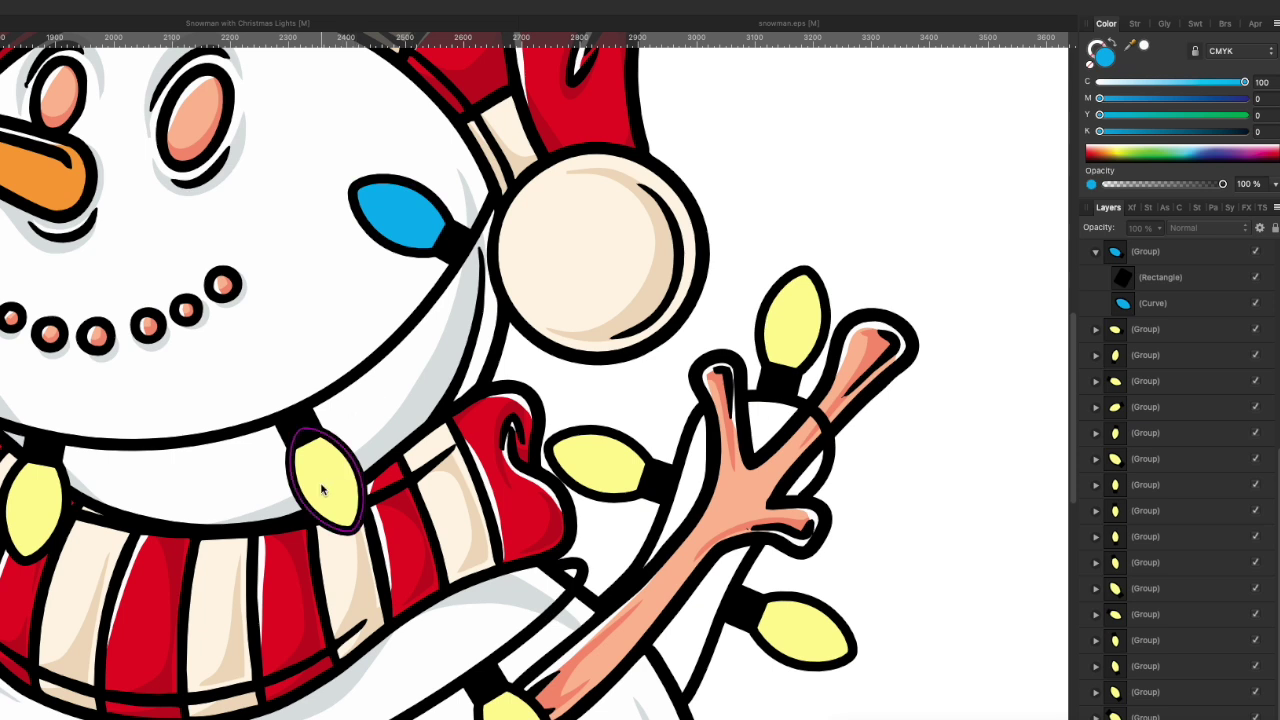
Step: Recolour the bulb above the stick hand beside the pompom to red by setting its curve's fill to magenta 81 and yellow 59
left_click(790, 318)
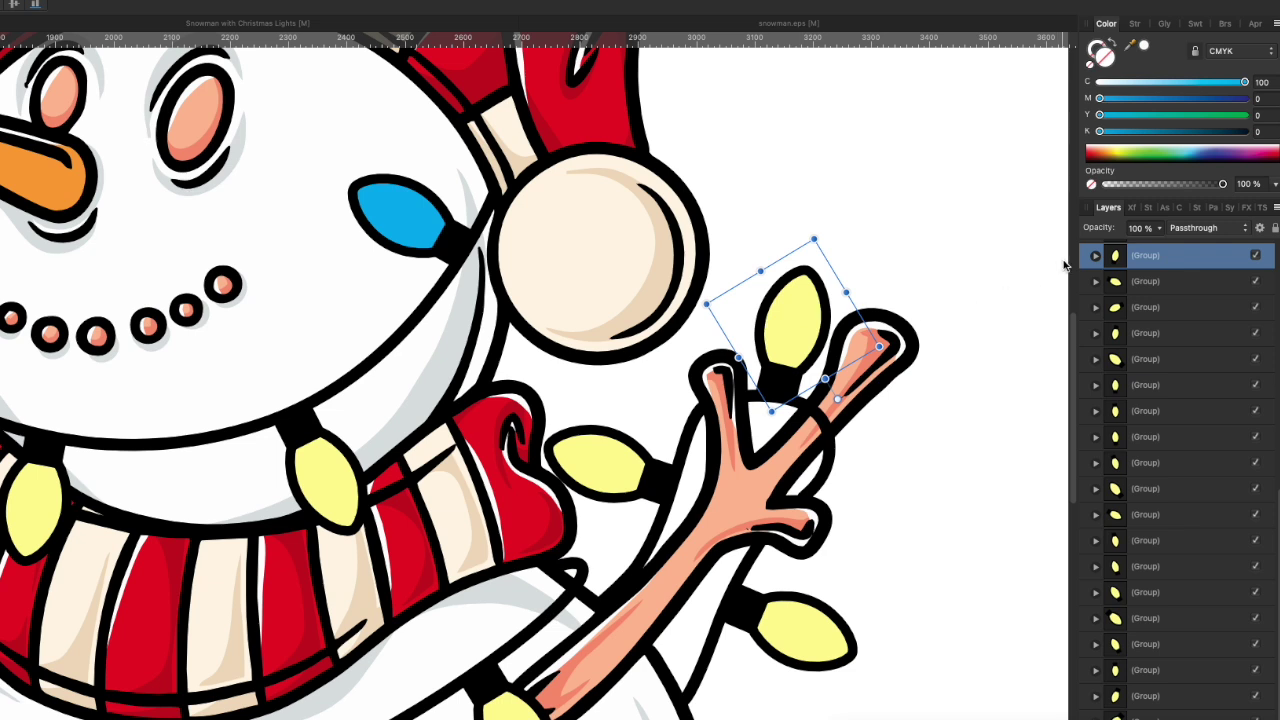
left_click(1096, 255)
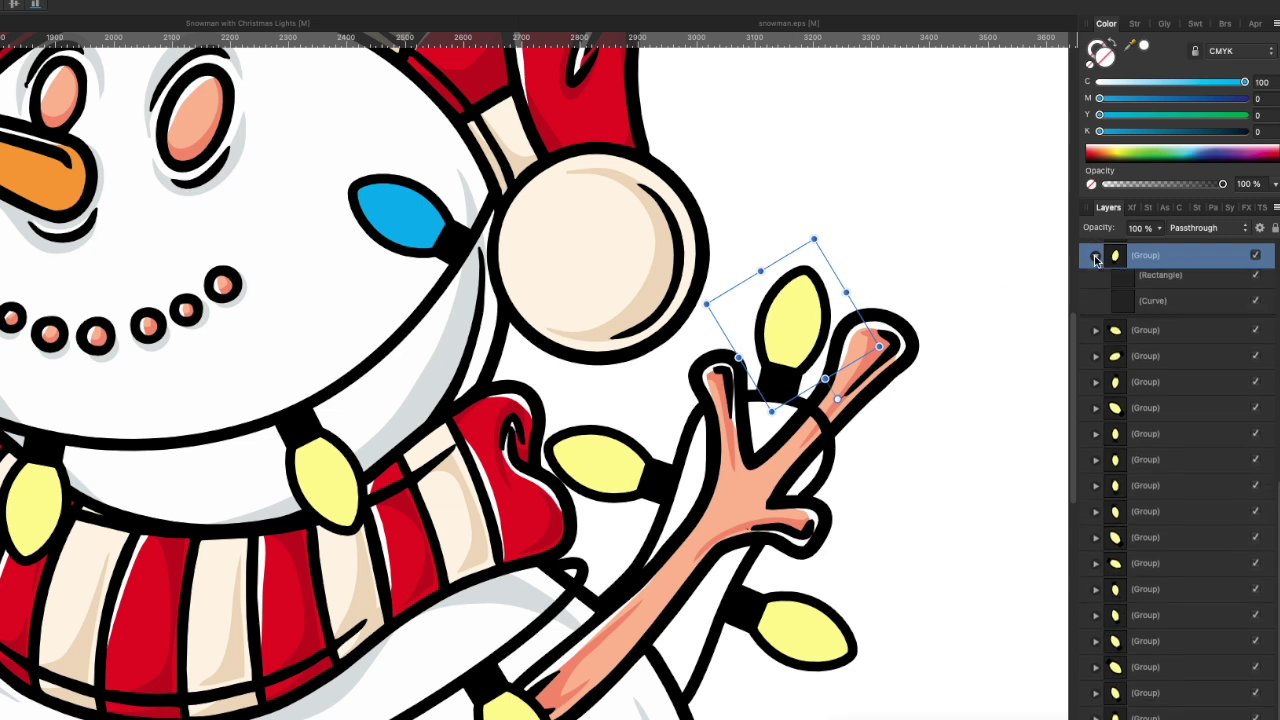
left_click(1155, 307)
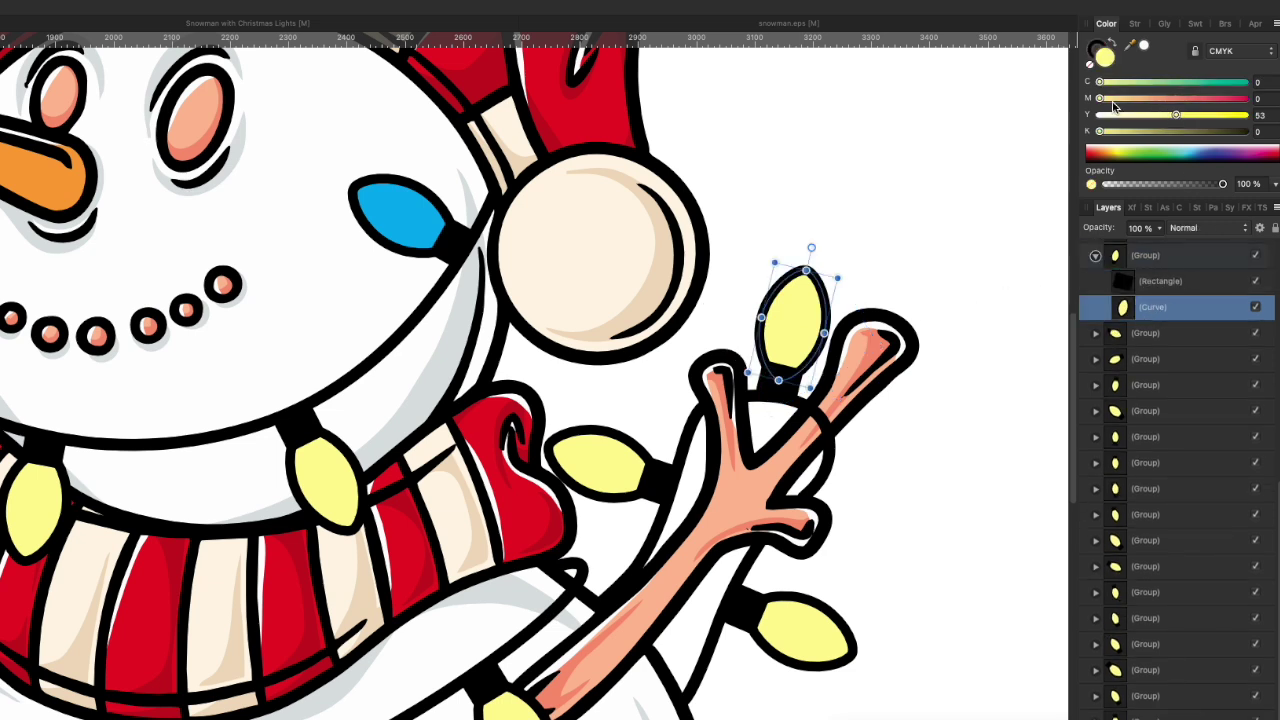
left_click_drag(1100, 98, 1185, 115)
left_click(1005, 284)
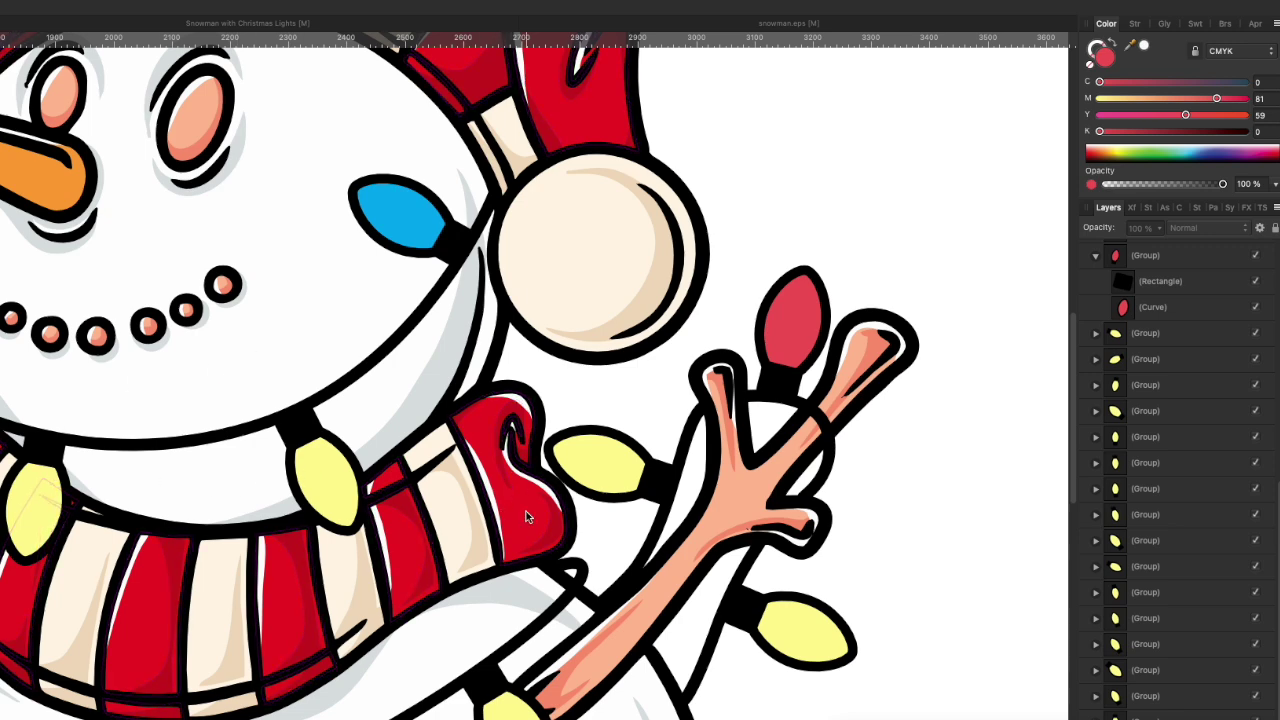
Step: Fill the whole artboard with red by setting magenta 100 and yellow 100
scroll(526, 511, "down", 6)
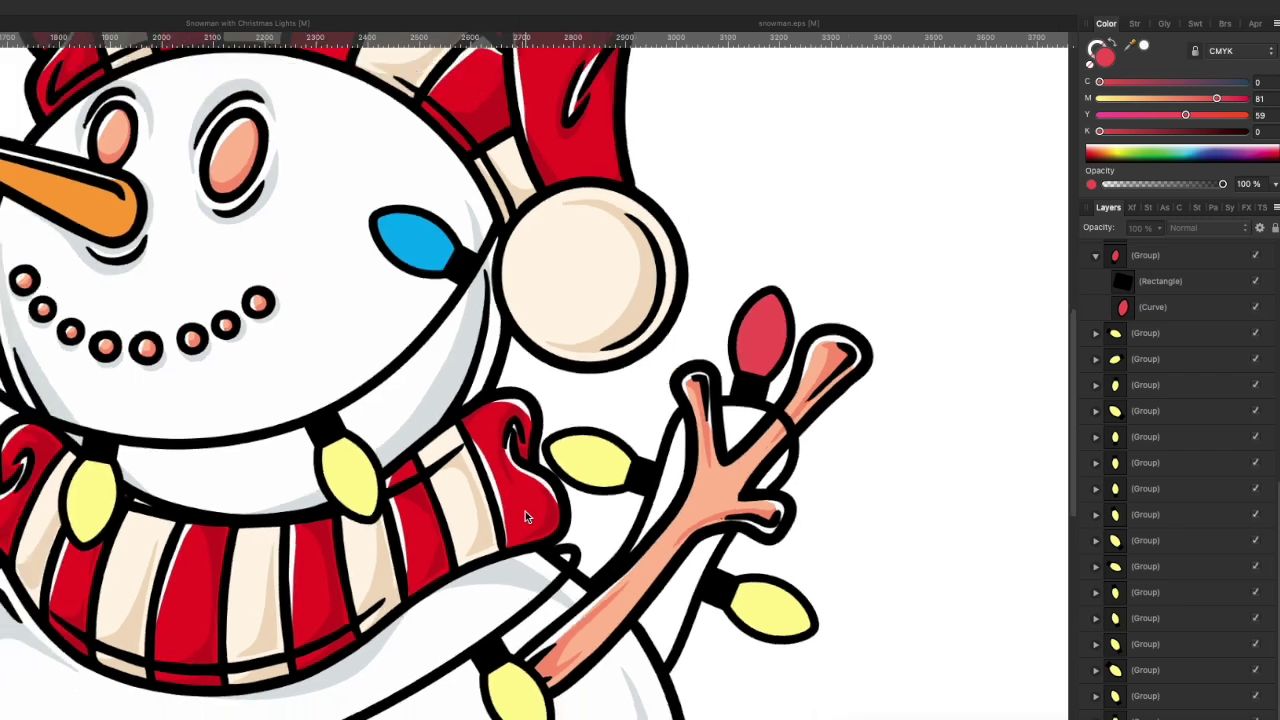
scroll(525, 511, "down", 3)
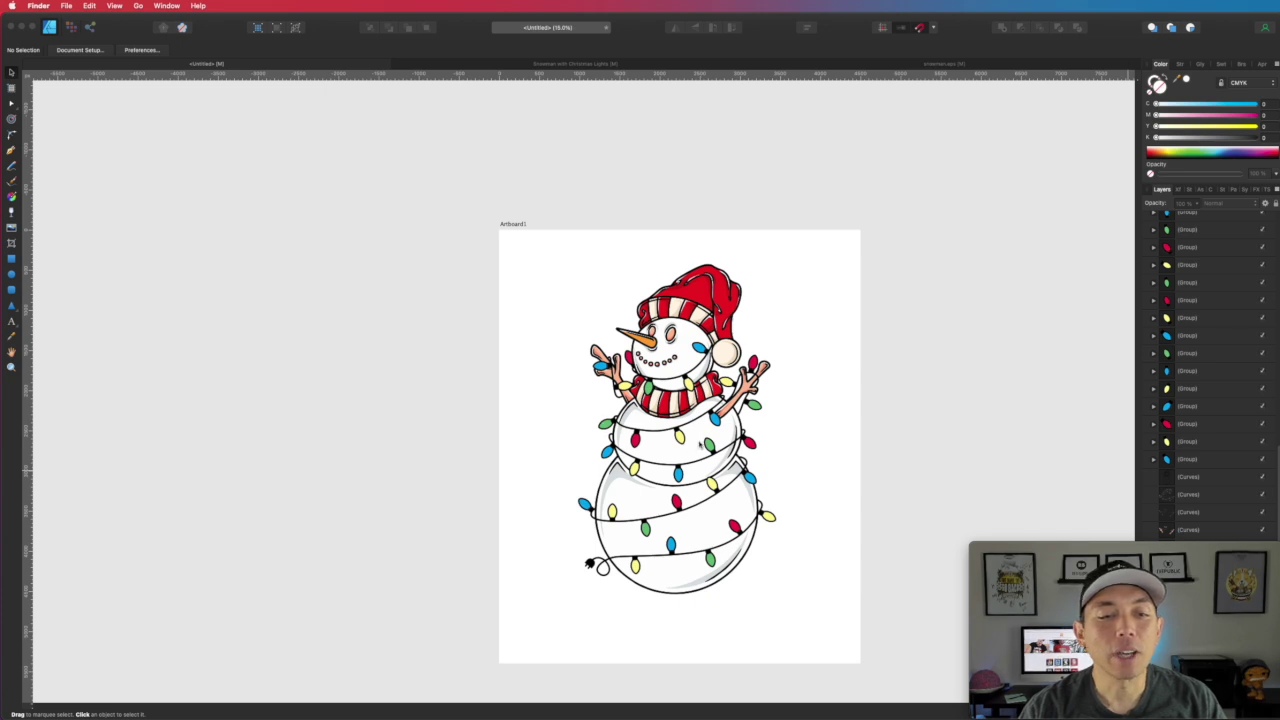
scroll(690, 447, "up", 3)
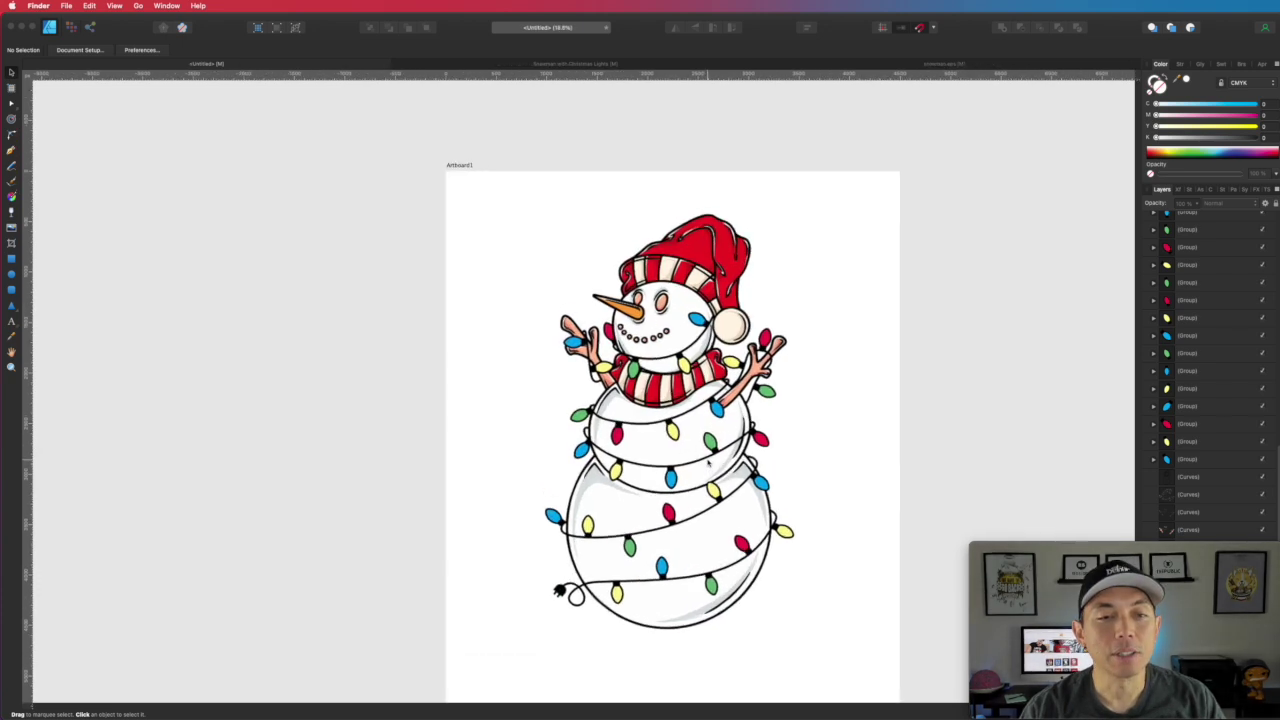
scroll(708, 462, "up", 3)
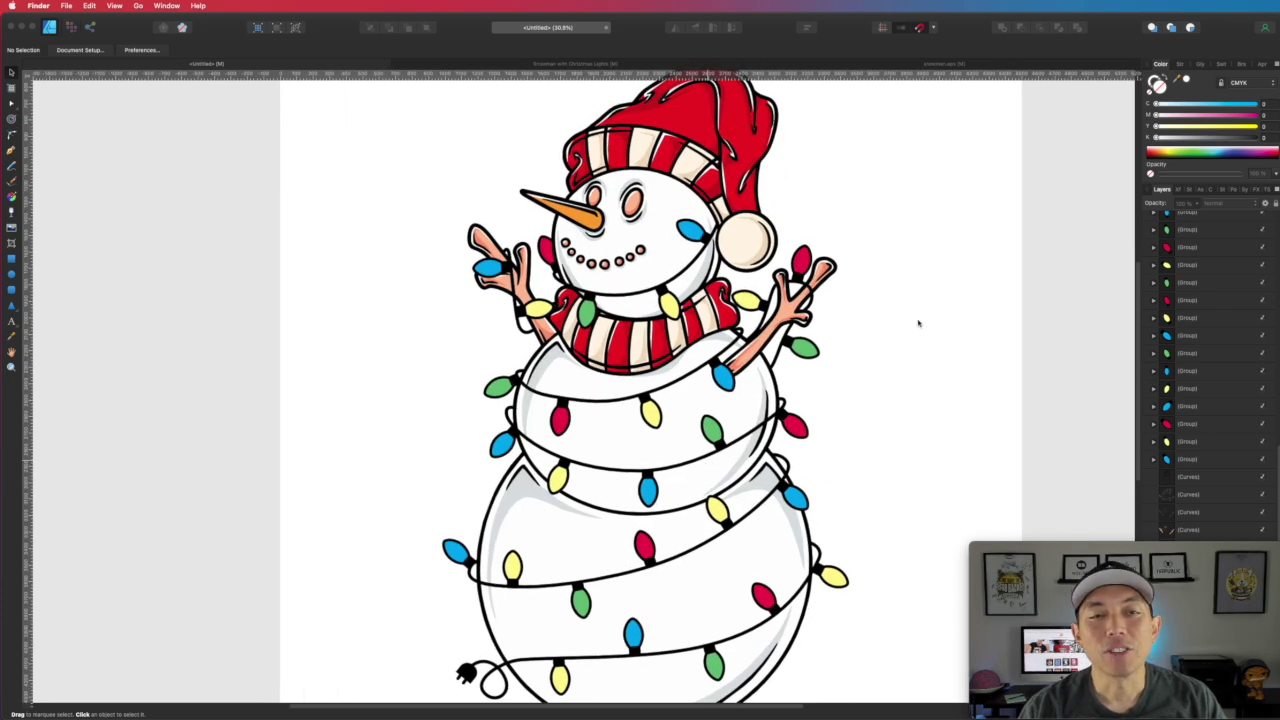
scroll(909, 366, "down", 1)
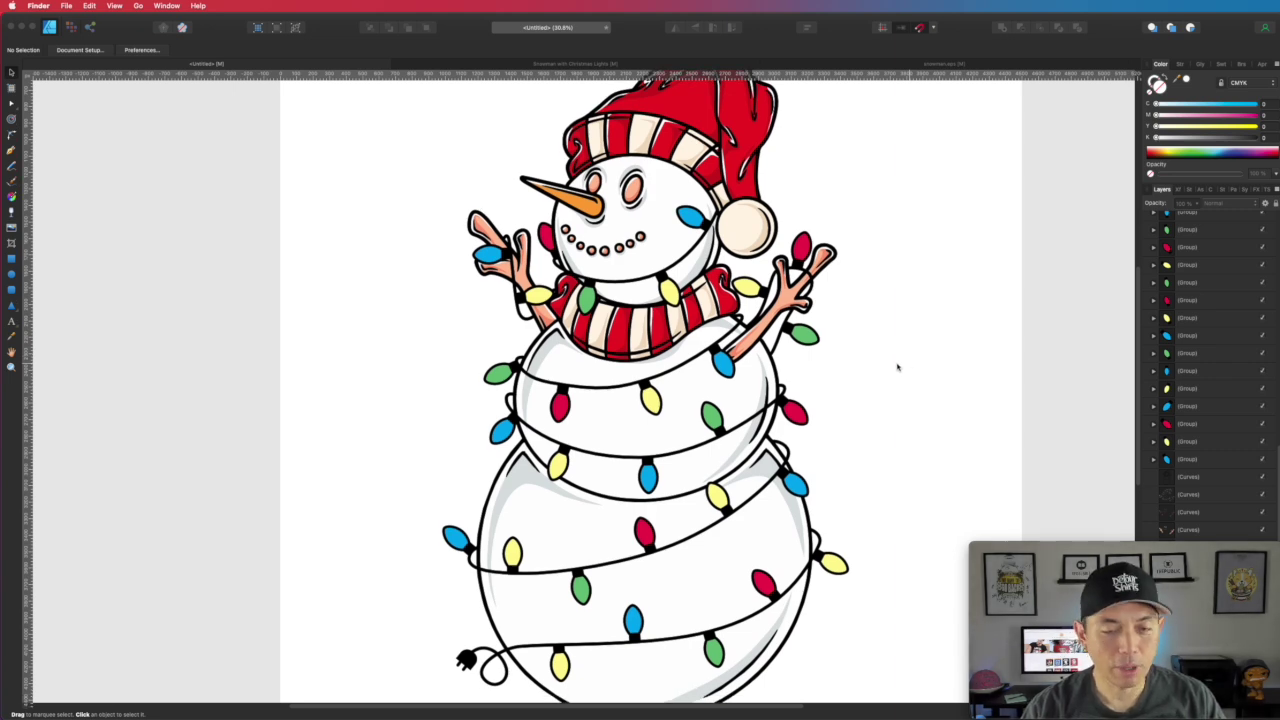
scroll(897, 367, "down", 5)
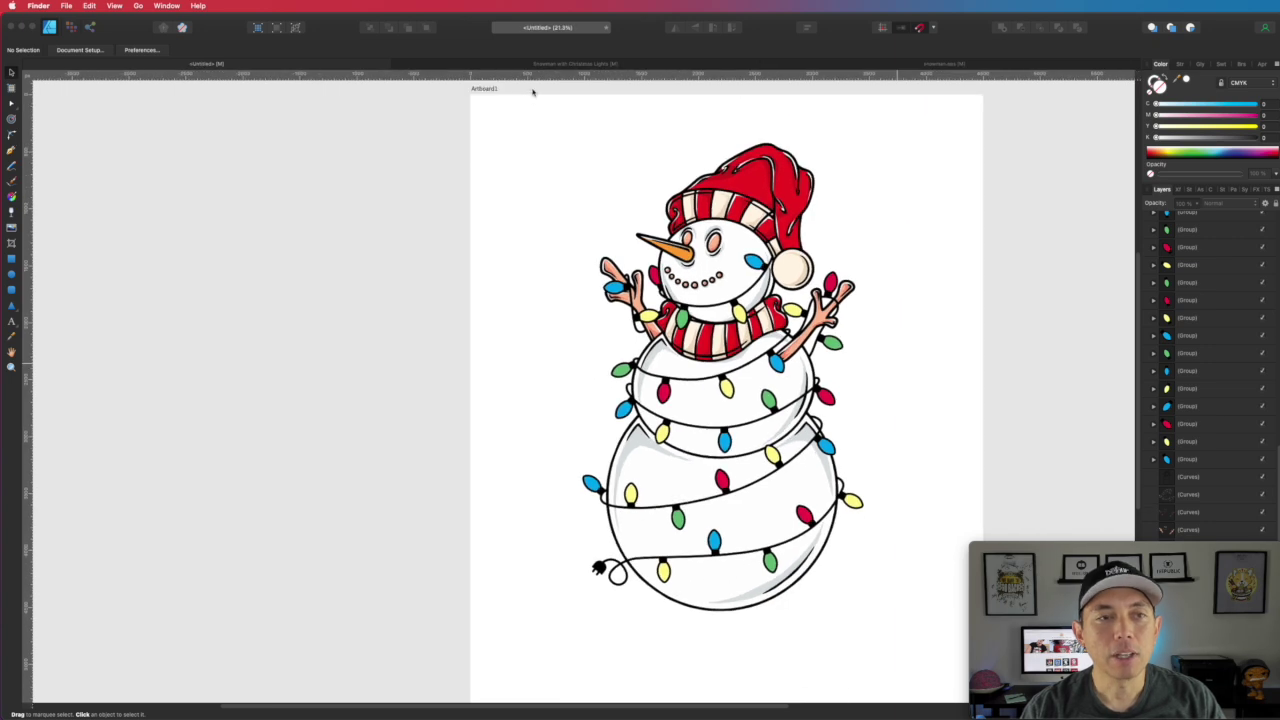
left_click(487, 90)
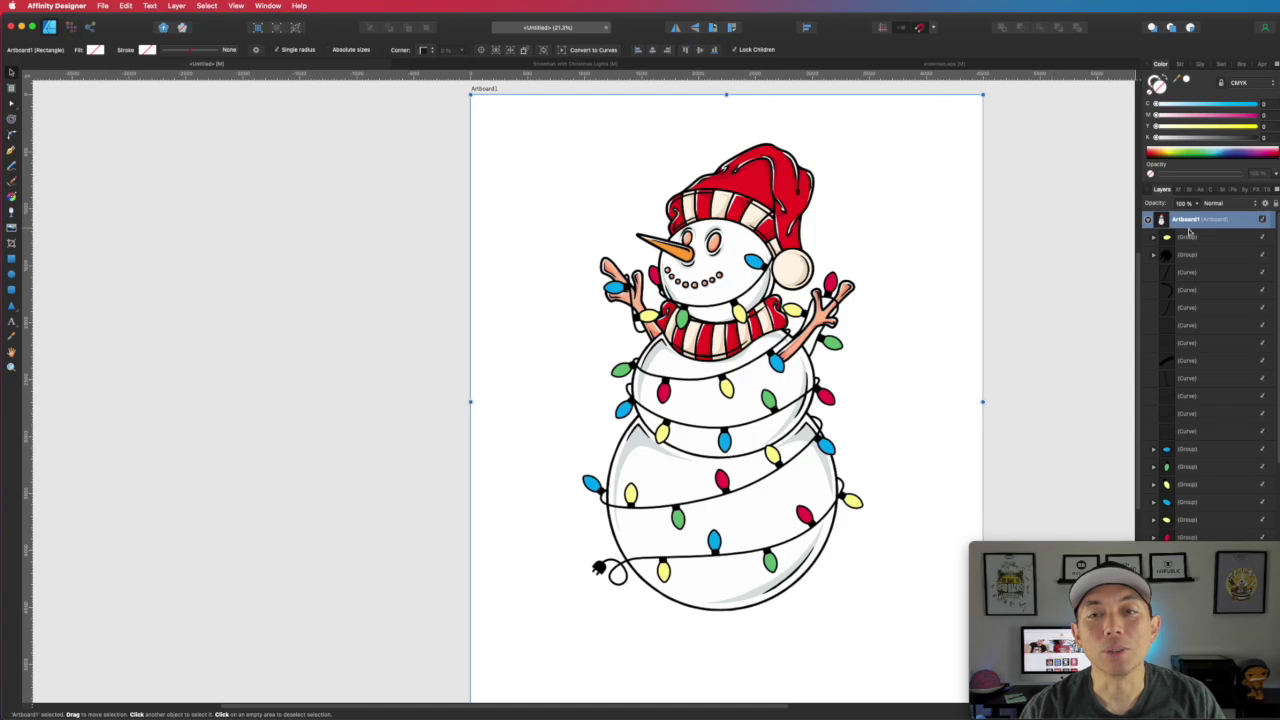
mouse_move(1181, 220)
left_mouse_down()
mouse_move(1200, 225)
mouse_move(1186, 219)
left_mouse_up()
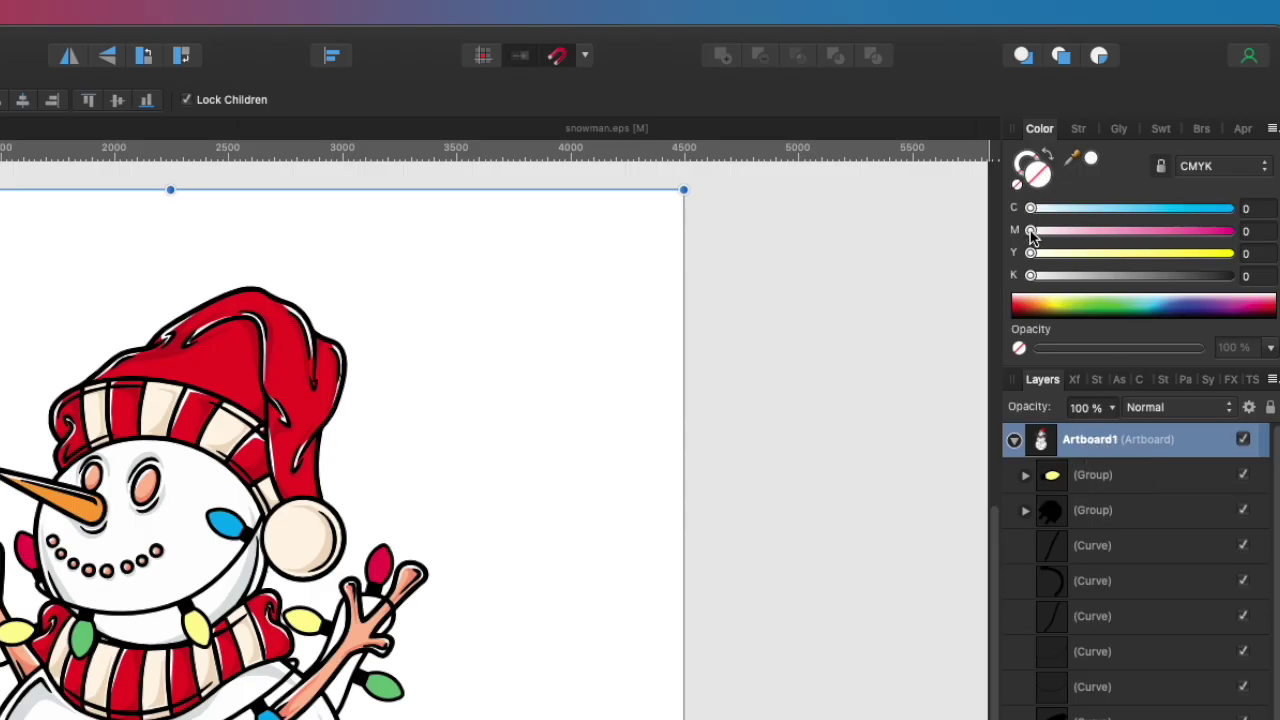
left_click_drag(1030, 231, 1228, 231)
left_click_drag(1030, 253, 1228, 253)
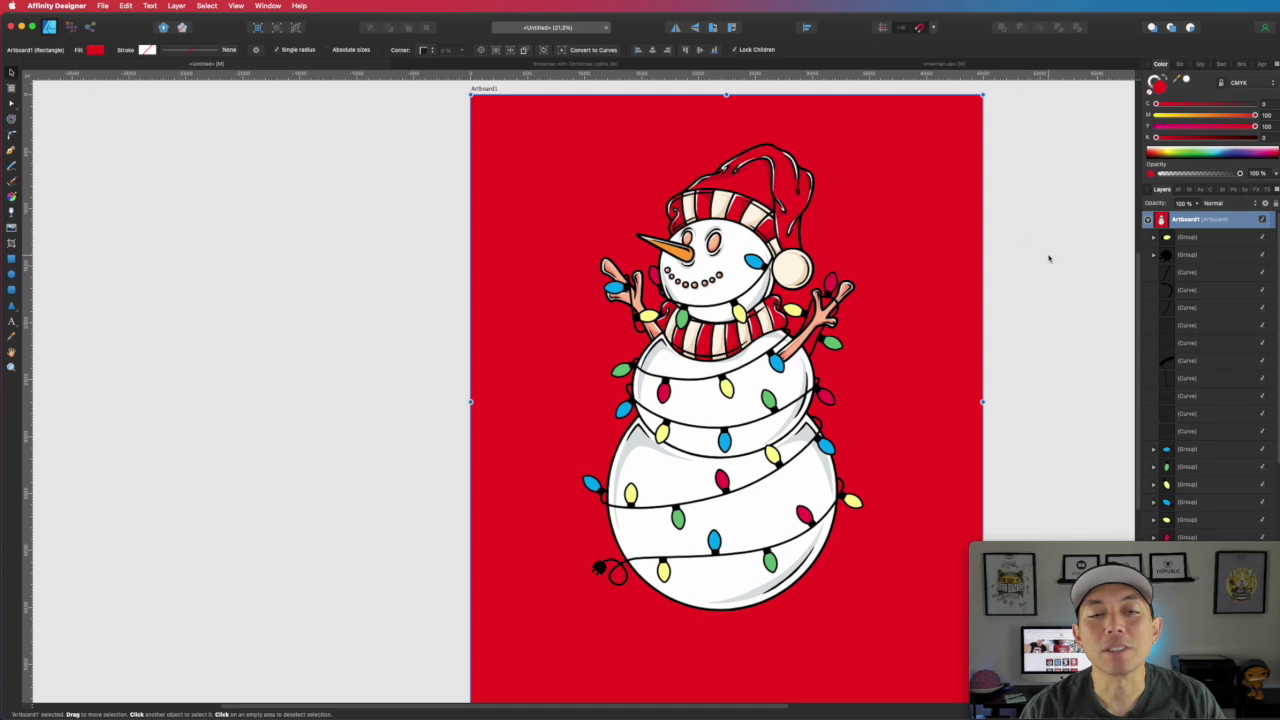
left_click(1063, 268)
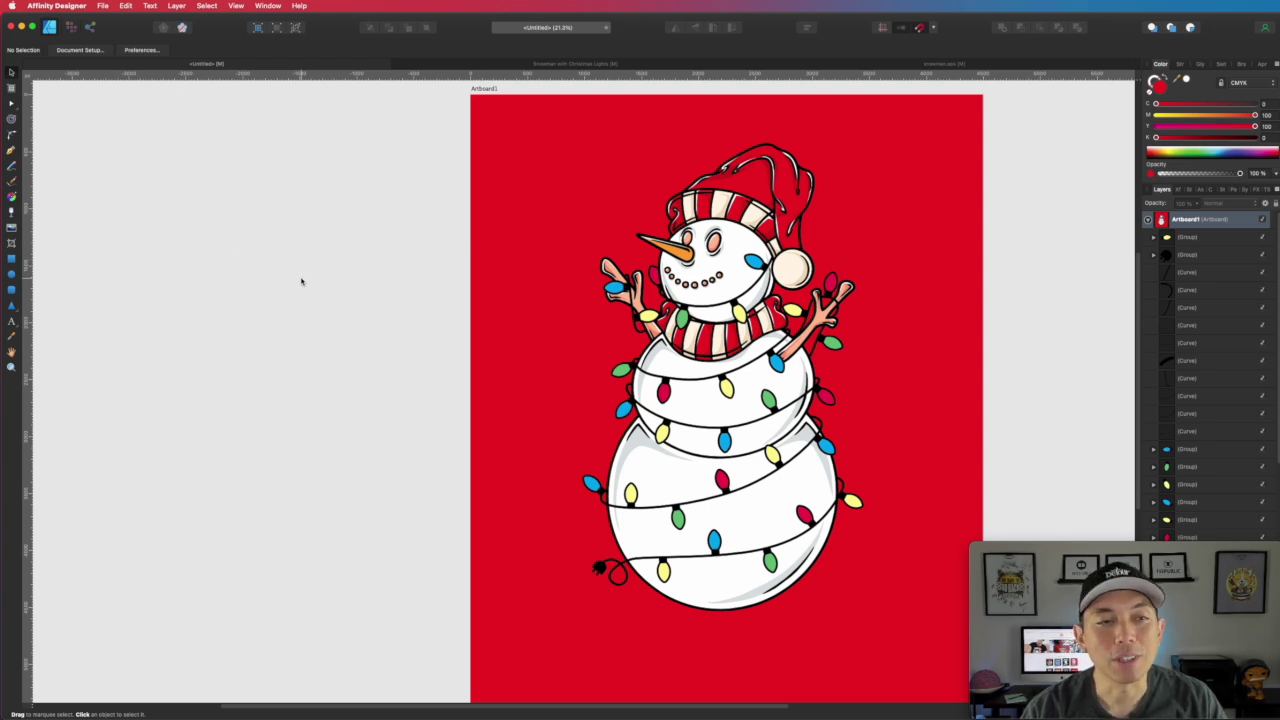
Step: Add the white art text "HO!" in the artboard's upper-left area beside the hat and enlarge it to about 151.1 pt
left_click(12, 326)
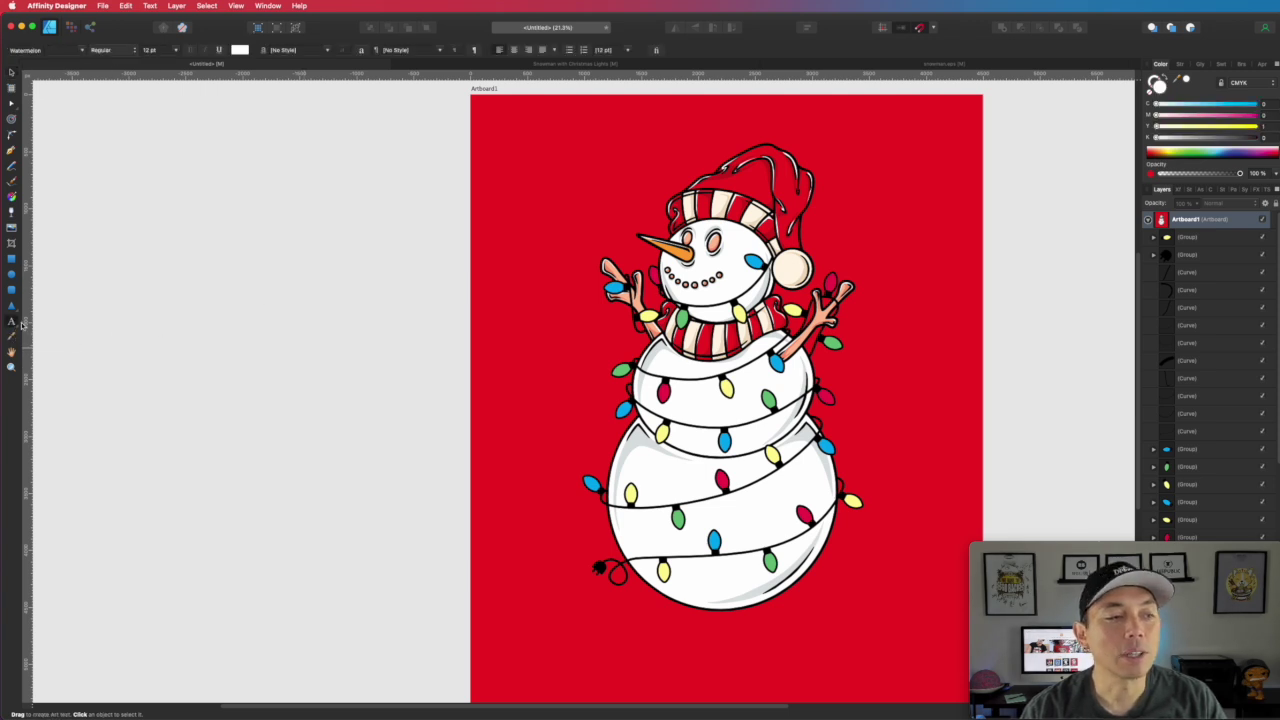
left_click(522, 163)
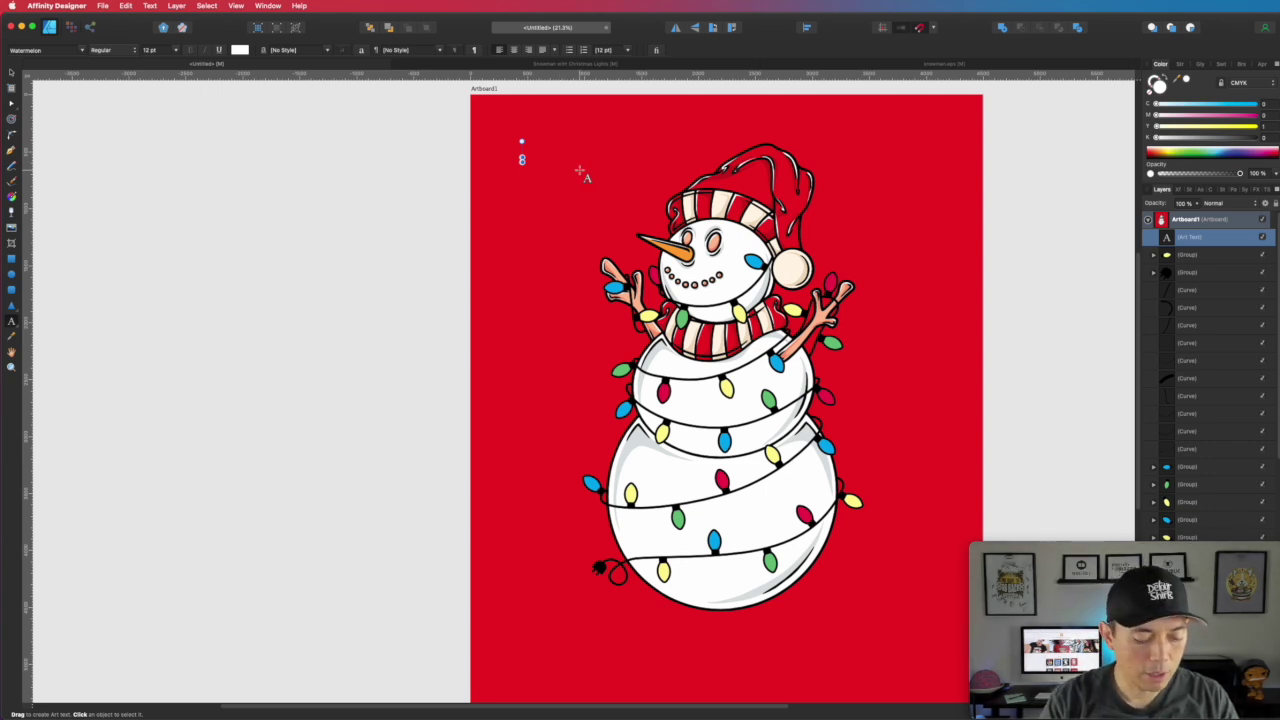
type("A")
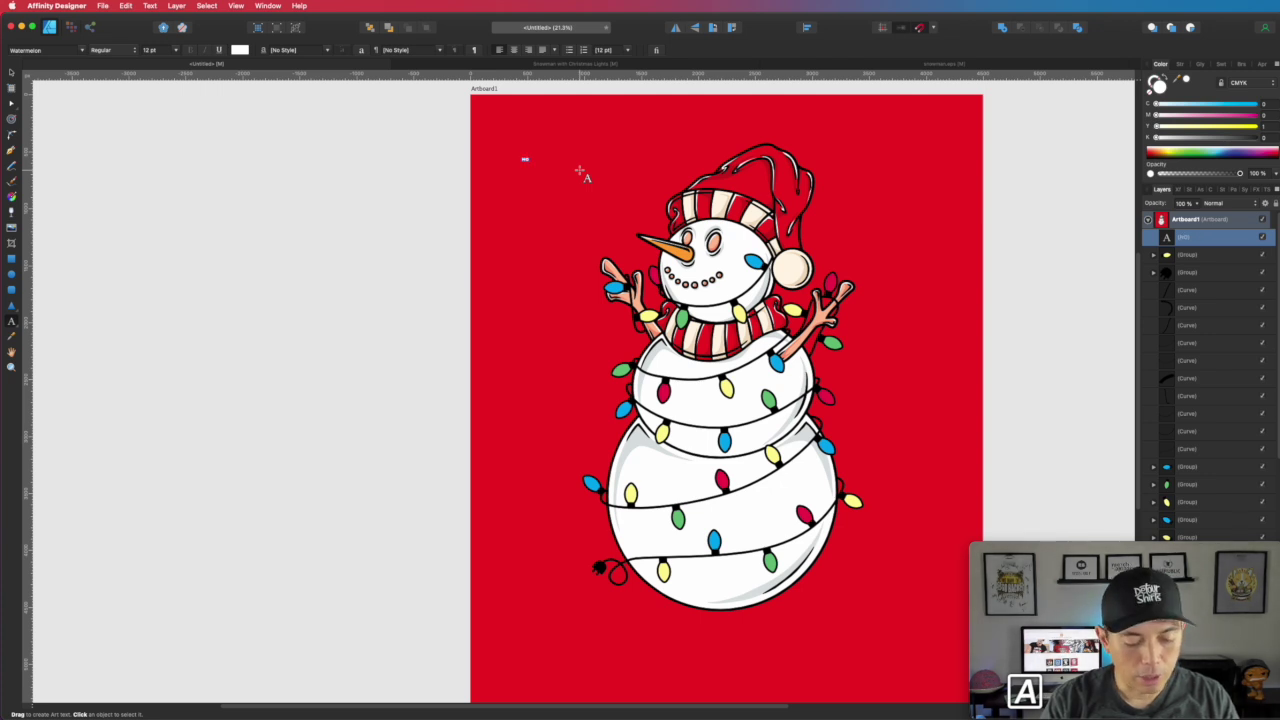
key("Escape")
key("v")
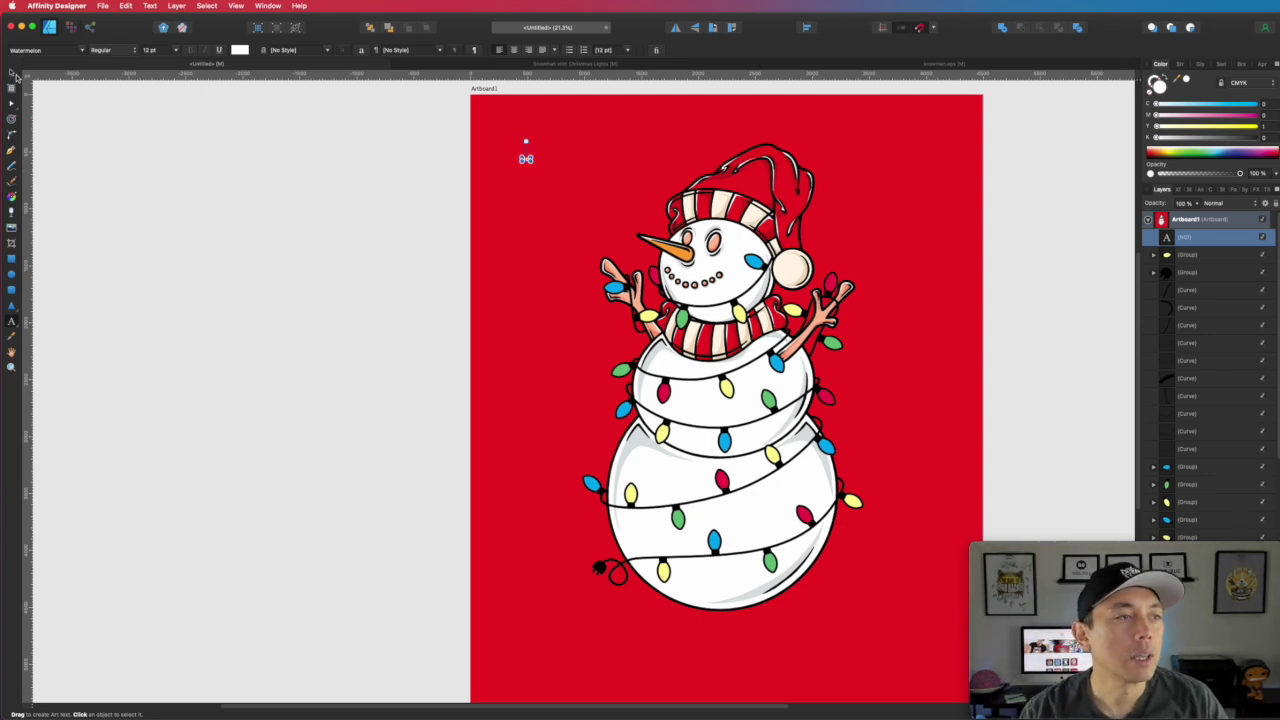
left_click_drag(529, 162, 670, 218)
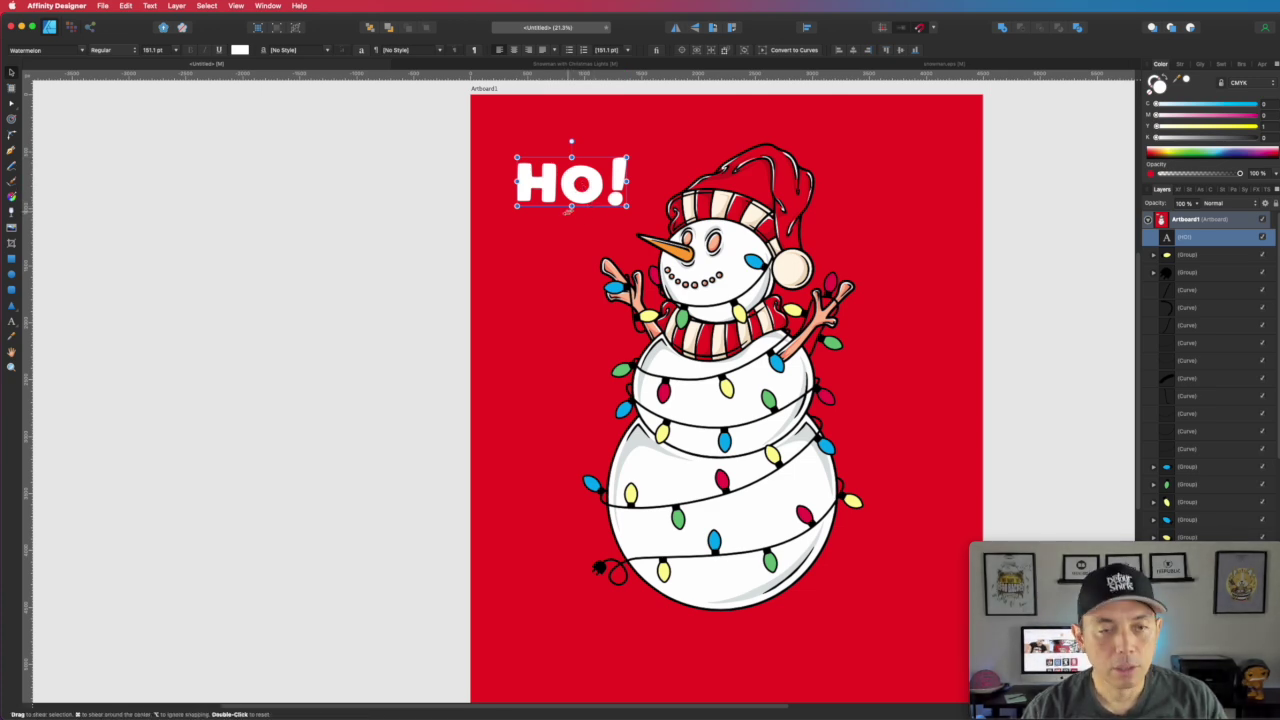
Step: Place two horizontal guides, one along the top edge of the H and one along its bottom edge
scroll(559, 225, "up", 2)
scroll(559, 225, "up", 10)
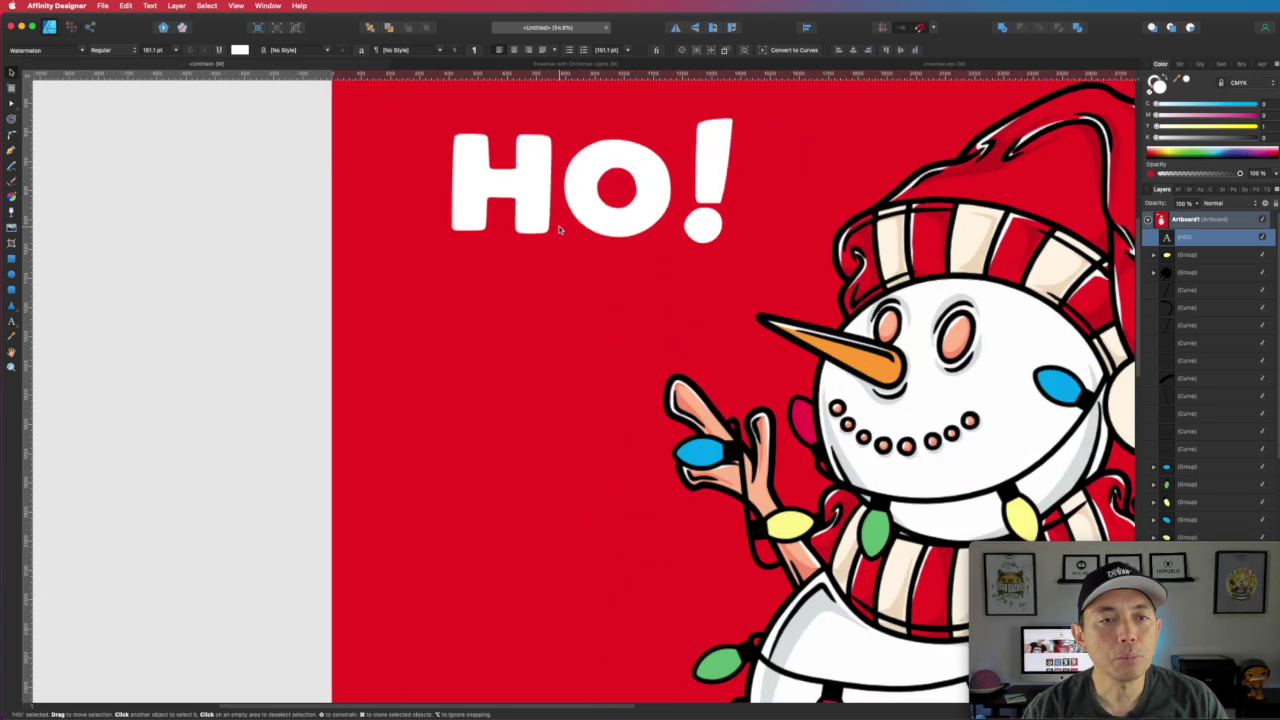
scroll(559, 231, "up", 2)
key("super+space")
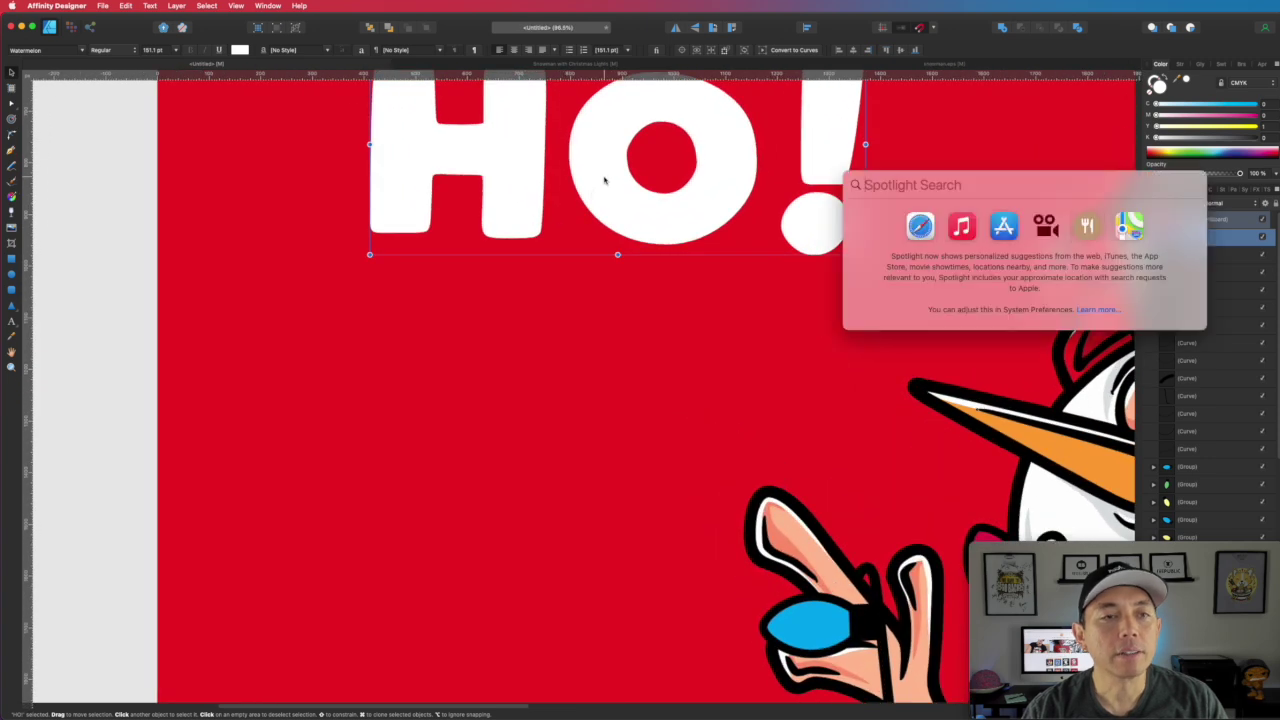
left_click(581, 260)
left_click_drag(574, 163, 531, 343)
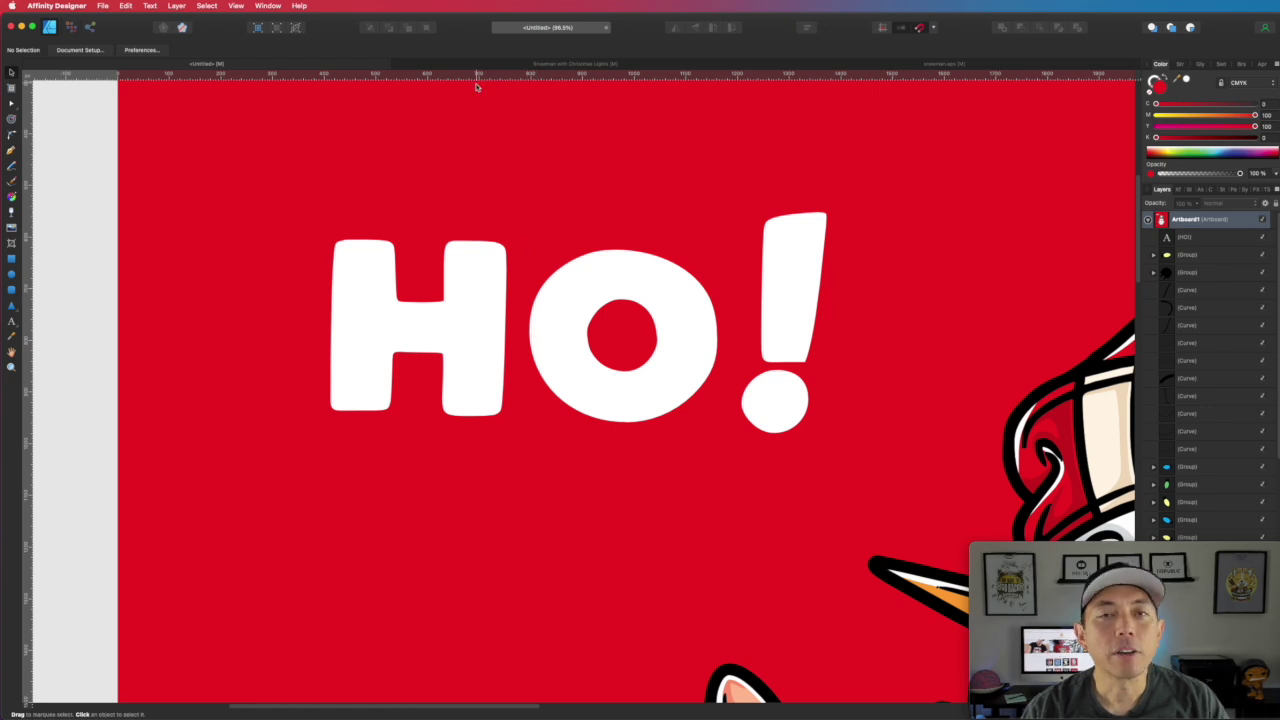
left_click_drag(504, 80, 508, 238)
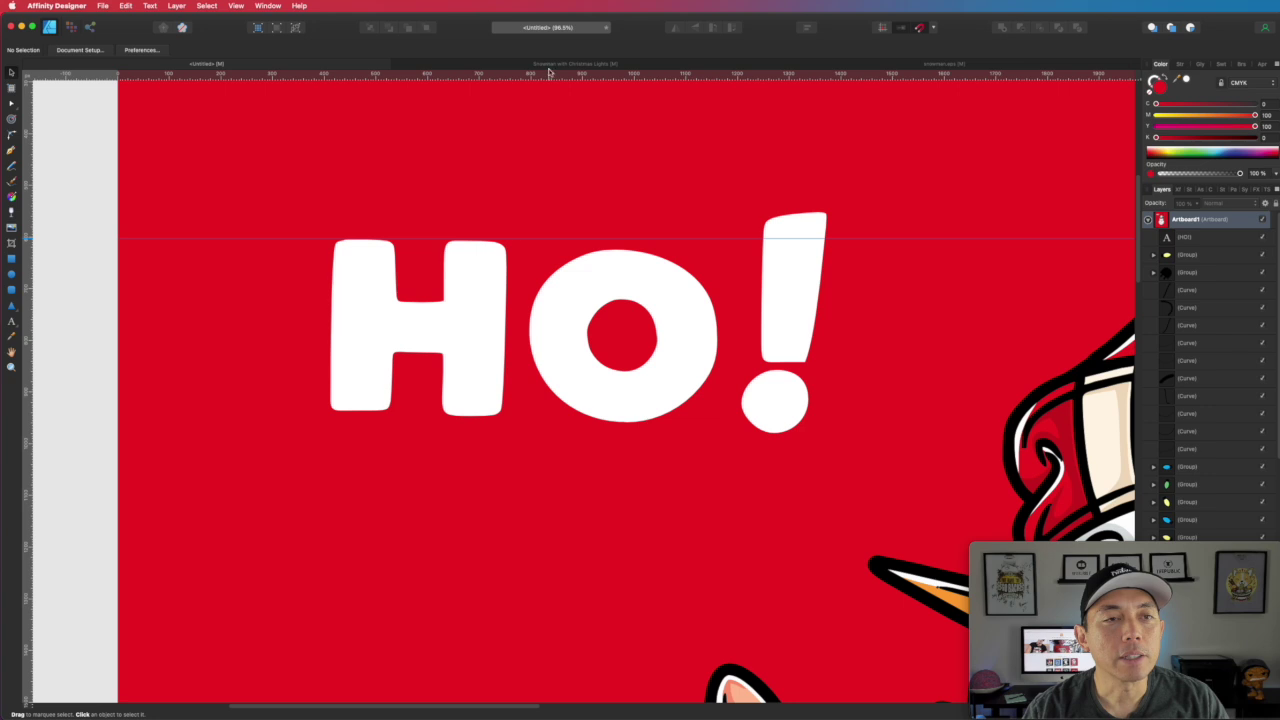
left_click_drag(545, 82, 576, 415)
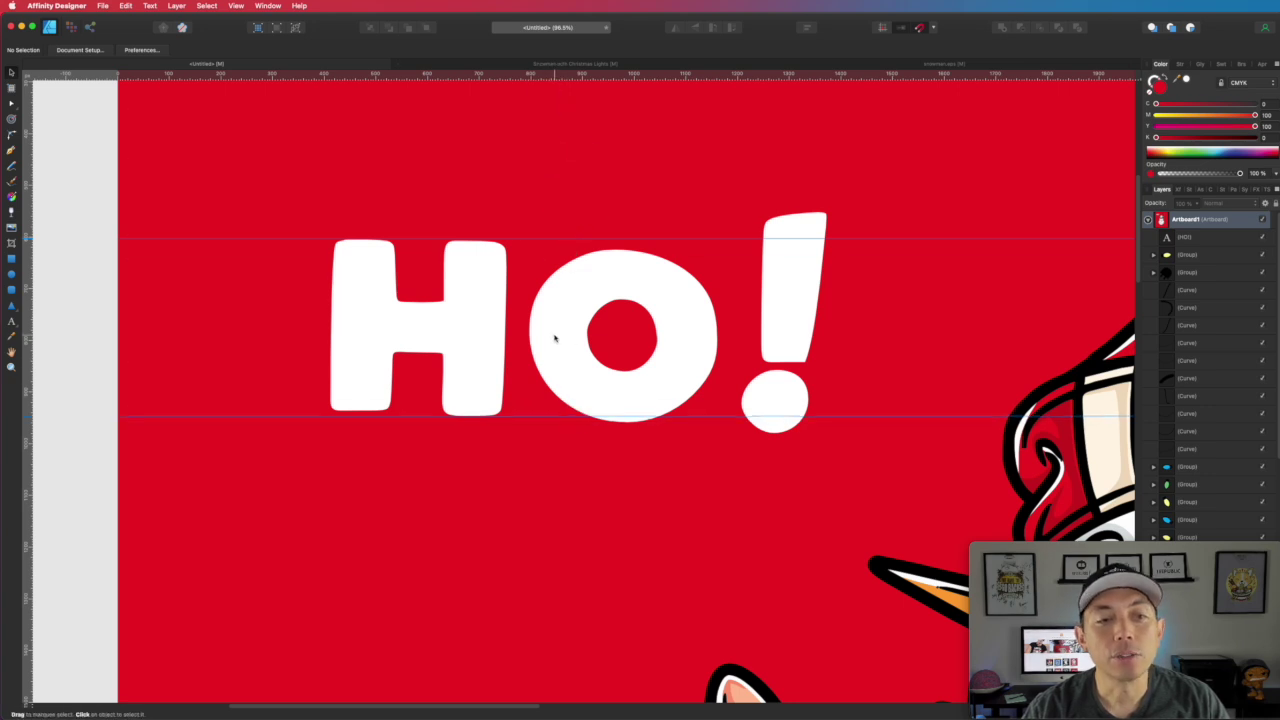
Step: Convert the HO! text to curves and fit the O tightly beside the H, filling the height between the two guides
left_click(556, 340)
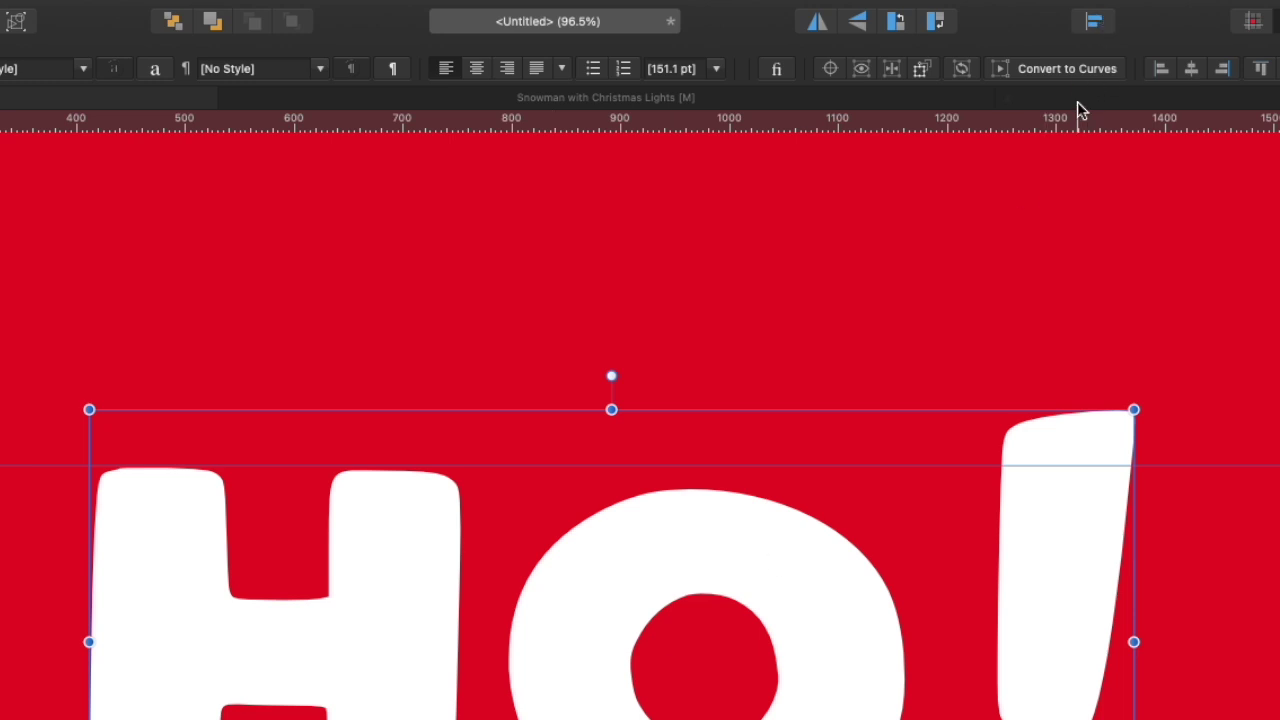
left_click(1074, 68)
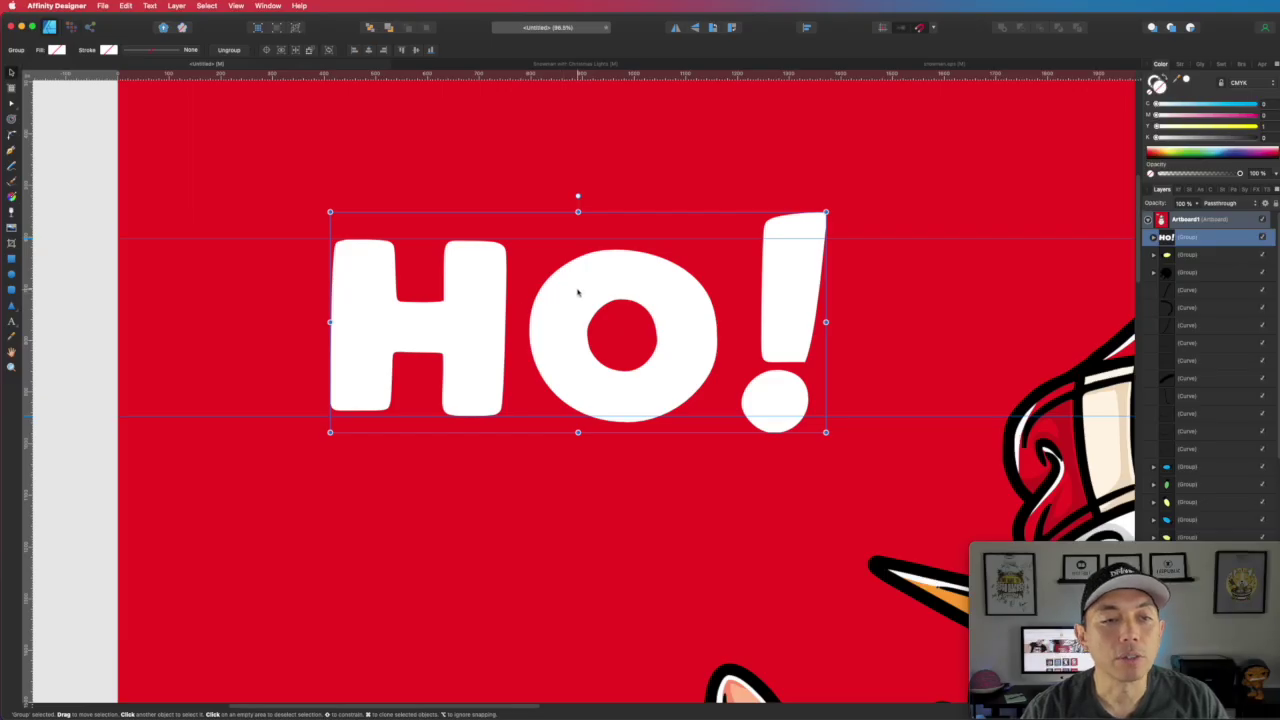
double_click(674, 567)
left_click_drag(607, 288, 585, 279)
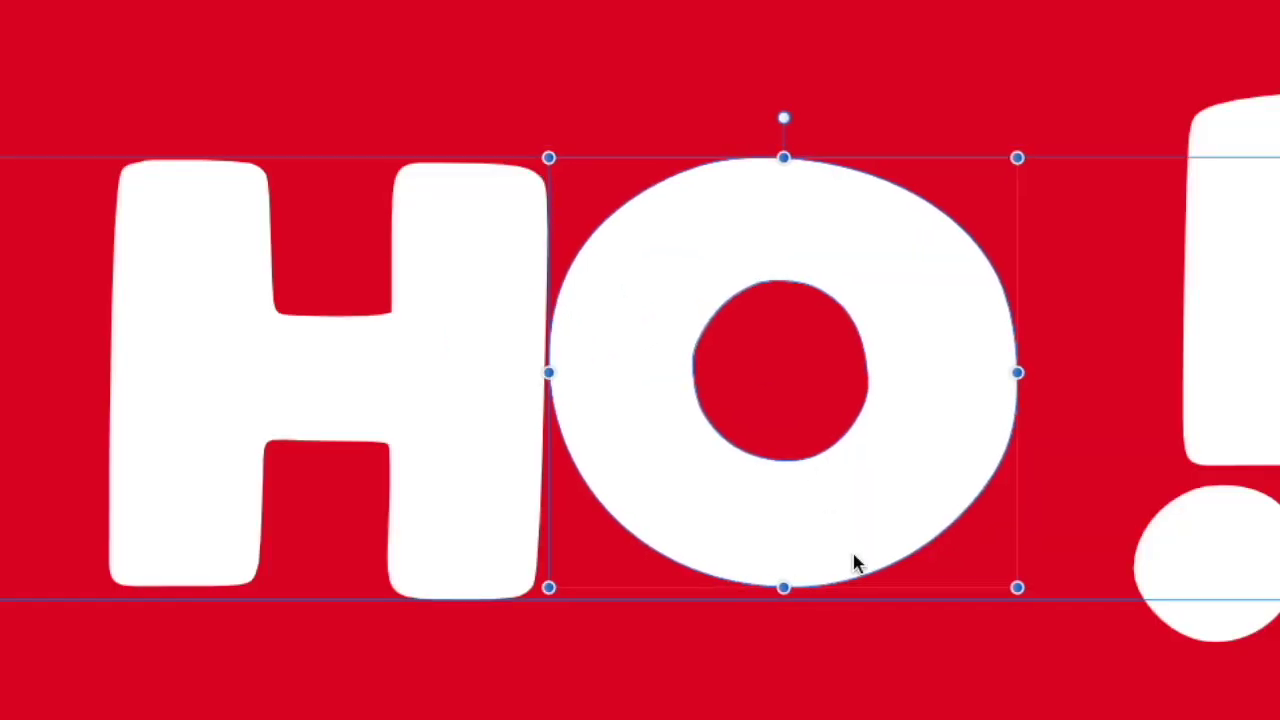
left_click_drag(783, 587, 783, 600)
Step: Move the exclamation mark close to the O and squash its height to fit between the two guides
left_click(1240, 371)
left_click_drag(1257, 343, 1100, 394)
left_click_drag(1087, 707, 1087, 600)
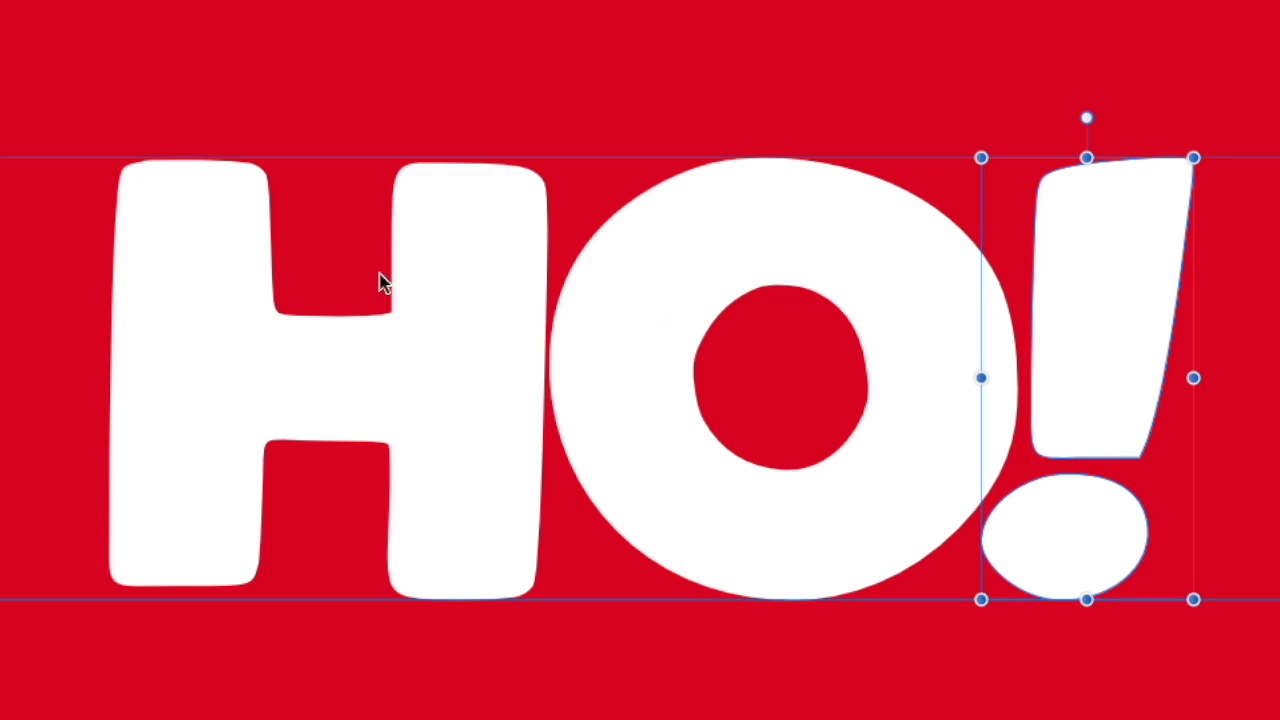
Step: Lower the bottom nodes of the H's left leg to meet the lower guide
double_click(243, 457)
left_click_drag(310, 650, 34, 505)
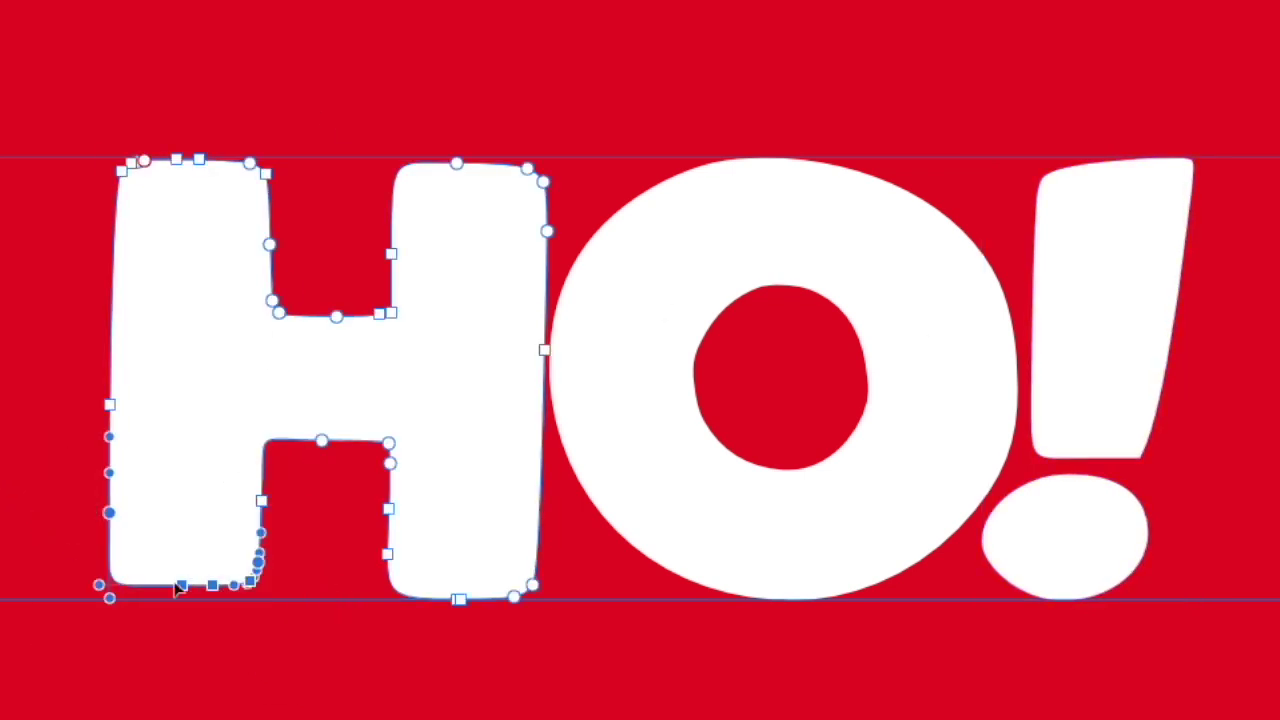
key("Down")
key("Down")
key("Down")
key("Down")
key("Down")
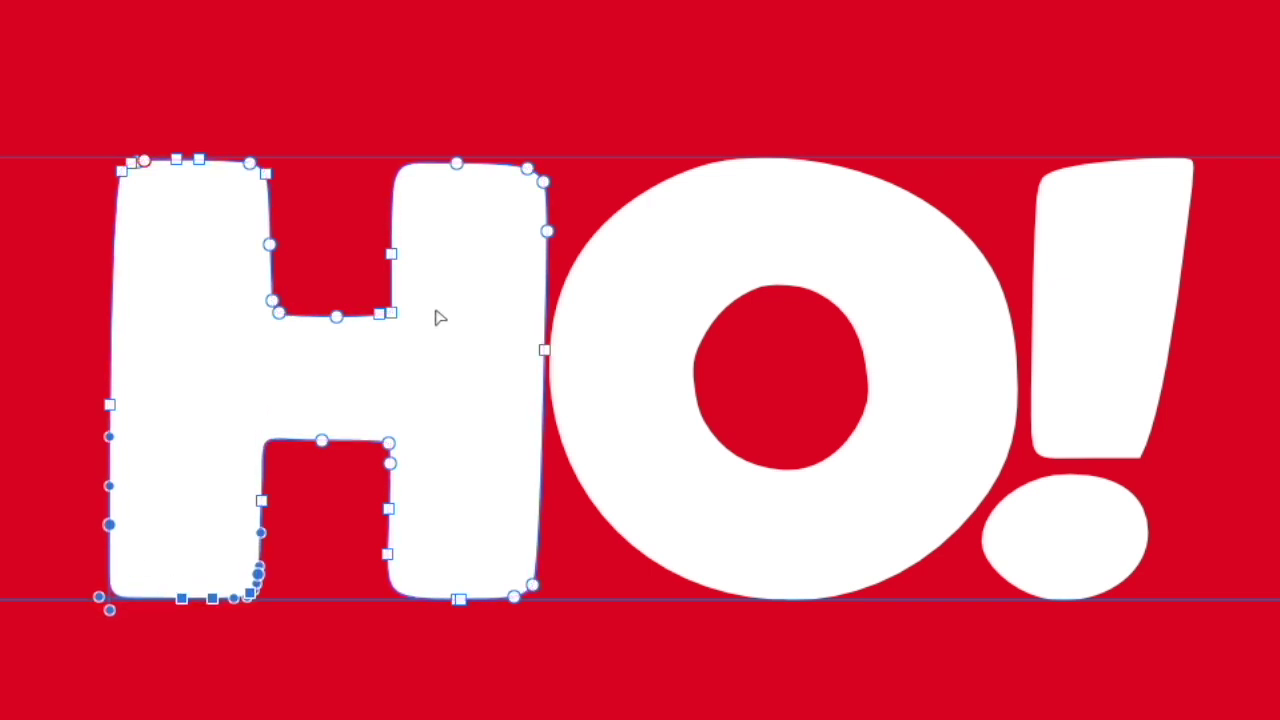
Step: Raise the nodes around the H's upper notch to make the notch shallower and the crossbar thicker
left_click(400, 357)
left_click_drag(458, 352, 202, 221)
key("Up")
key("Up")
key("Up")
key("Up")
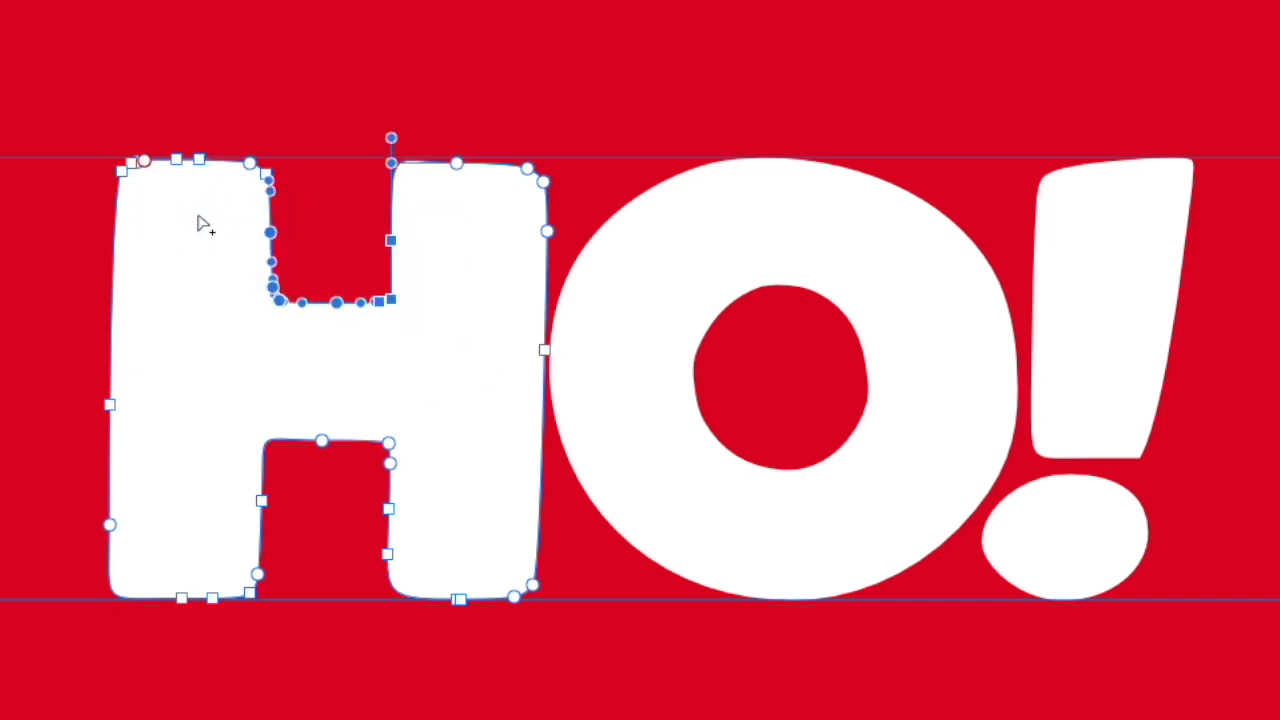
key("Up")
key("Up")
key("Up")
key("Up")
key("Up")
key("Up")
key("Up")
key("Up")
key("Up")
key("Up")
key("Up")
key("Up")
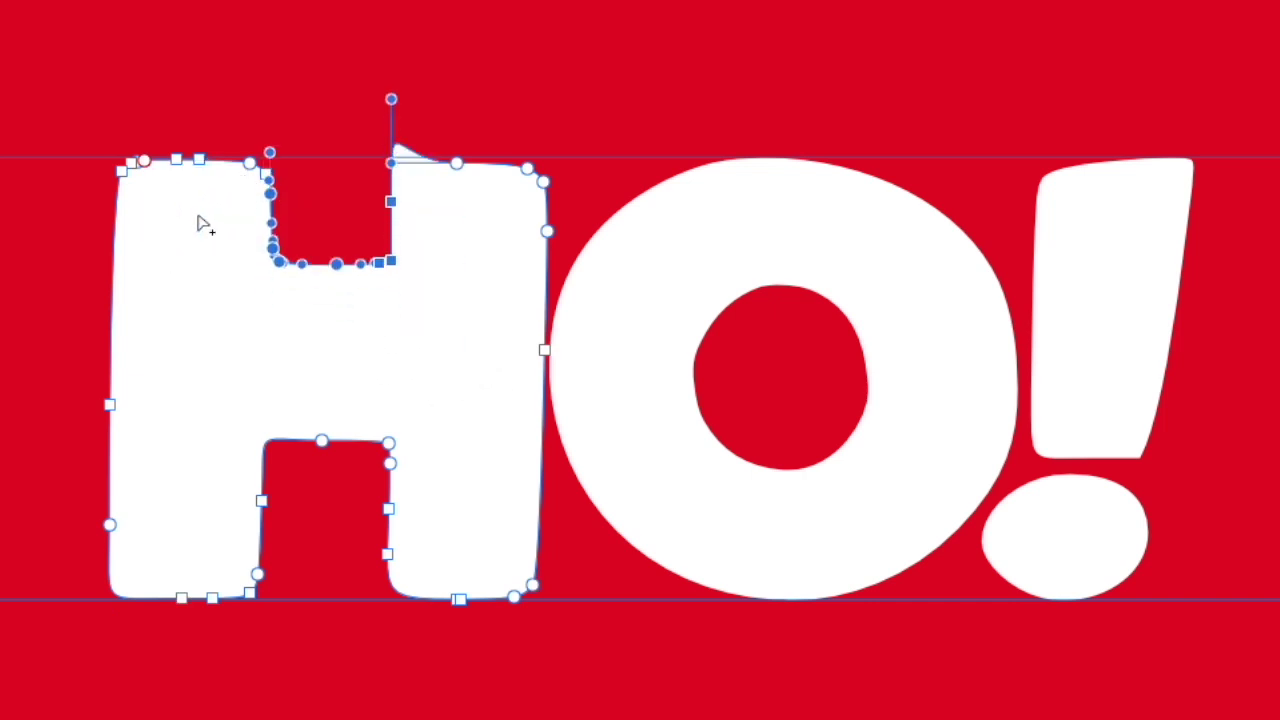
Step: Pull in the stretched curve handle at the upper notch's right corner to smooth the spike on the H
left_click(335, 35)
left_click(388, 173)
left_click(400, 171)
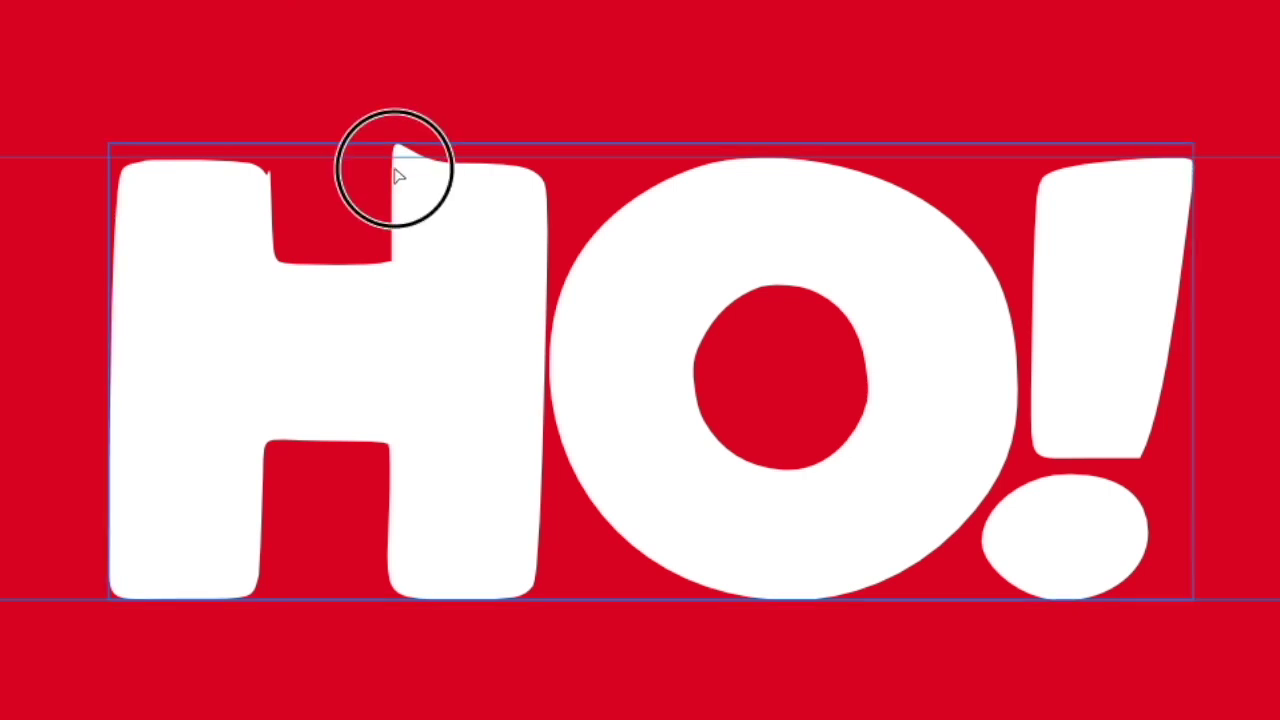
left_click(396, 203)
left_click_drag(393, 100, 393, 157)
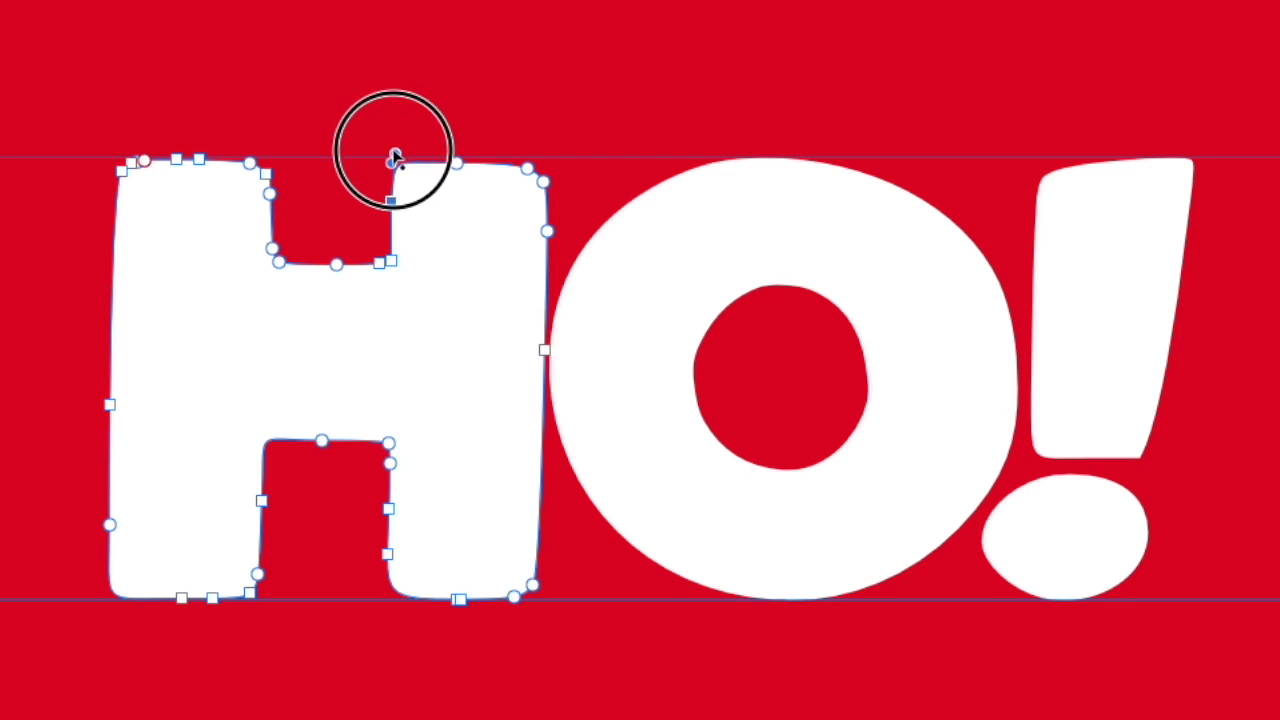
Step: Lower the nodes around the H's lower notch to make the notch shallower and the crossbar thicker
left_click_drag(191, 403, 377, 506)
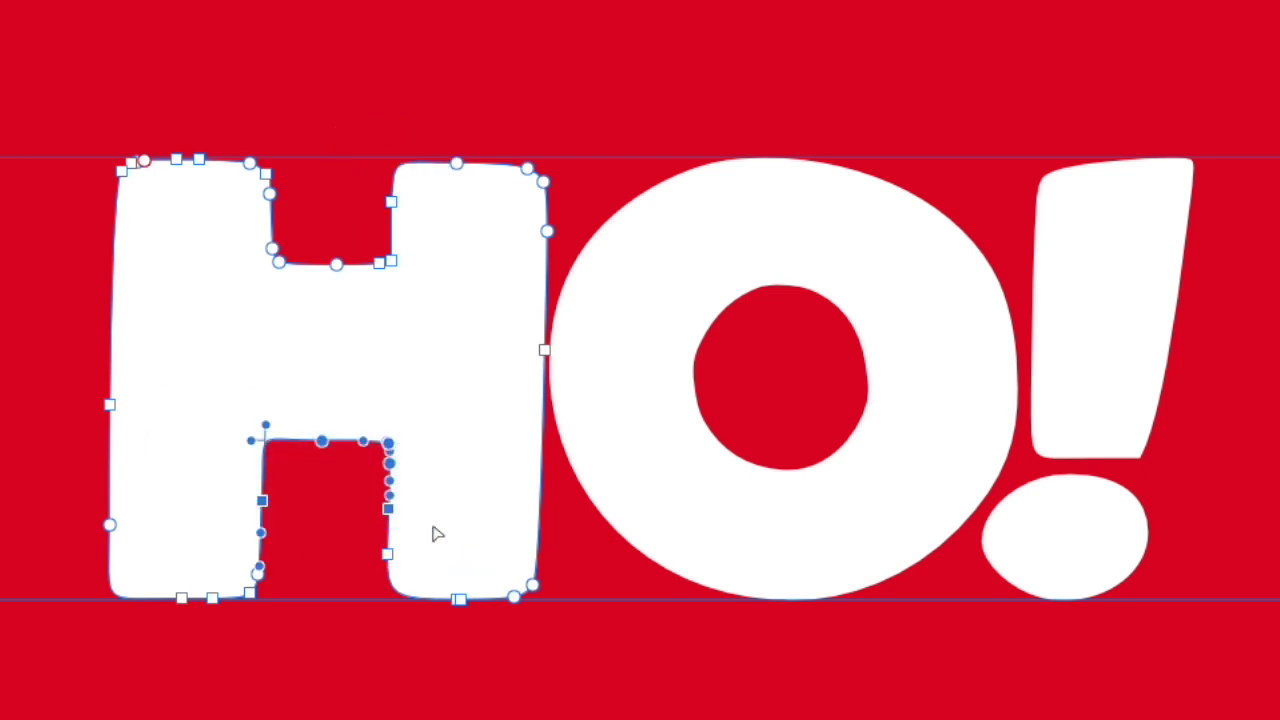
key("shift+Down")
key("shift+Down")
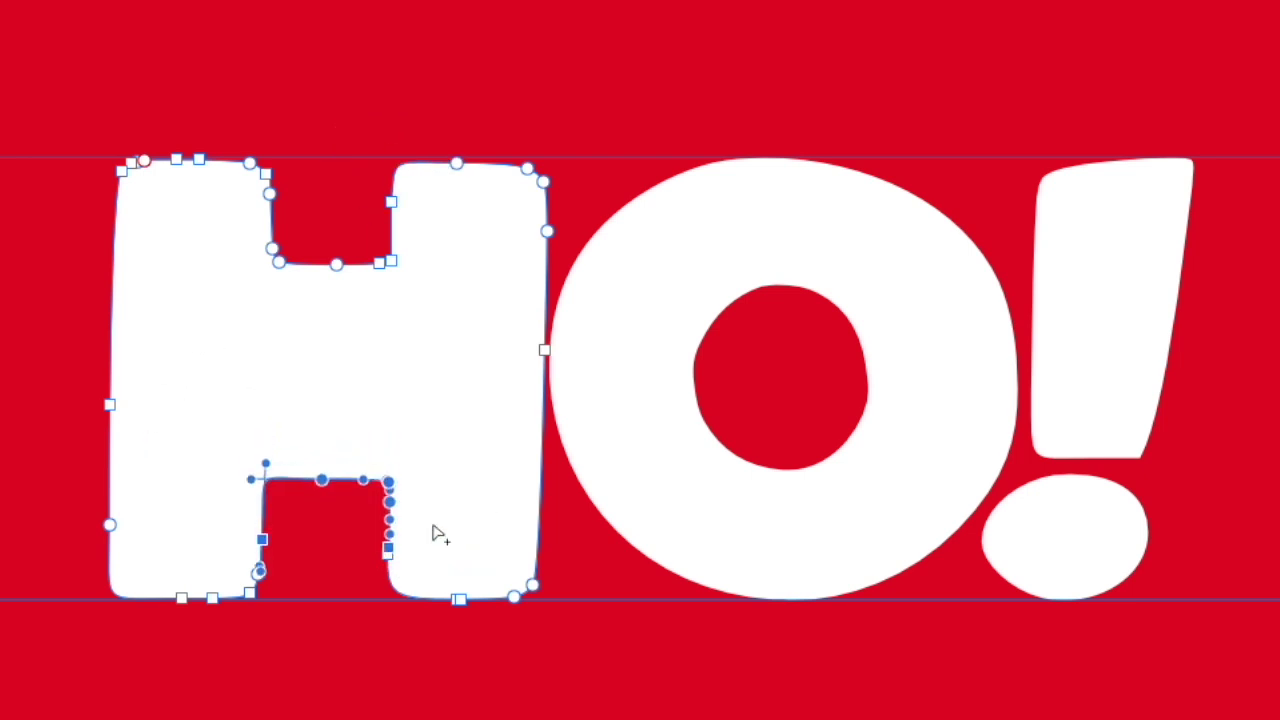
left_click(287, 673)
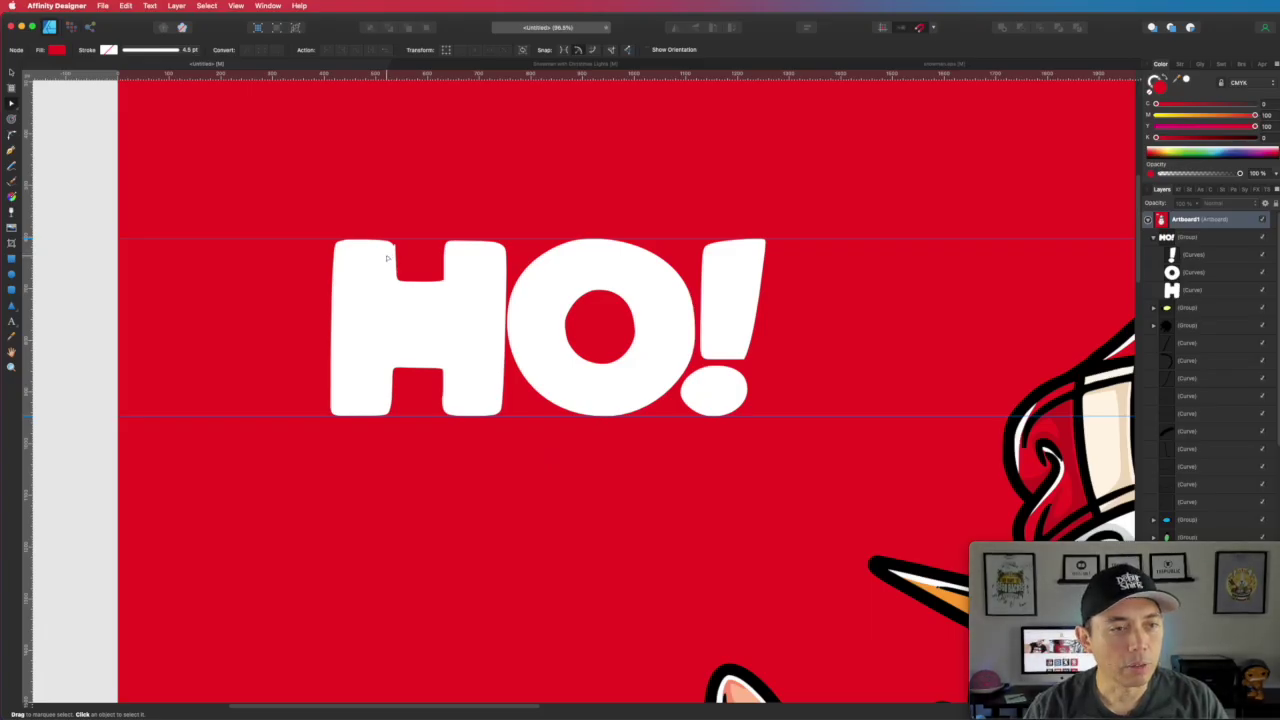
Step: Remove the small spike at the upper right corner of the H's left leg so the curve runs smoothly
scroll(386, 258, "up", 10)
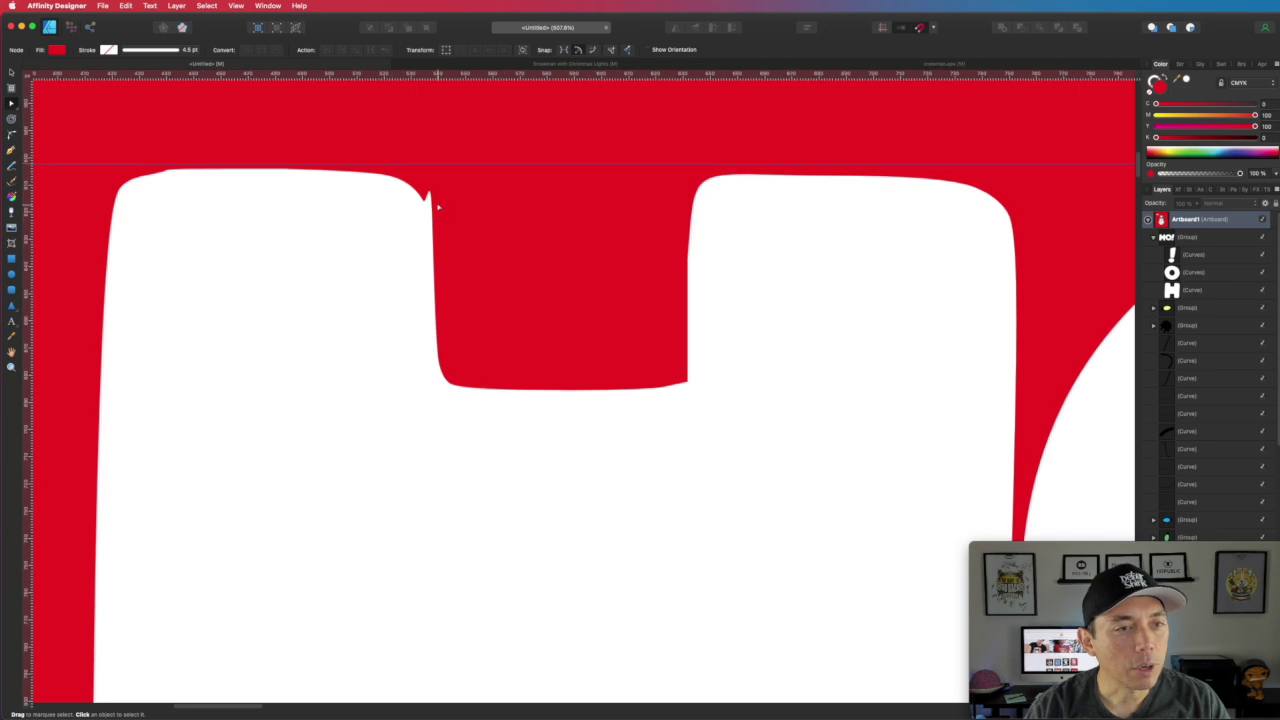
left_click(427, 200)
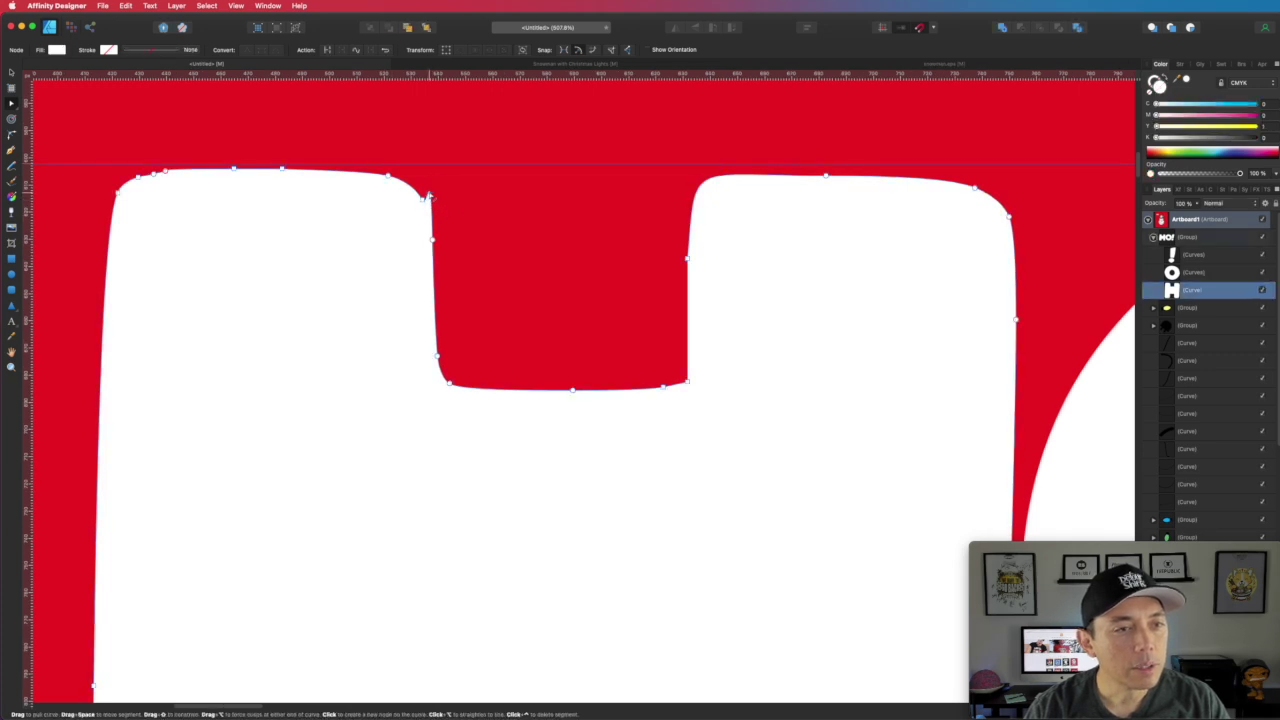
left_click(427, 198)
left_click_drag(429, 152, 430, 213)
left_click(477, 257)
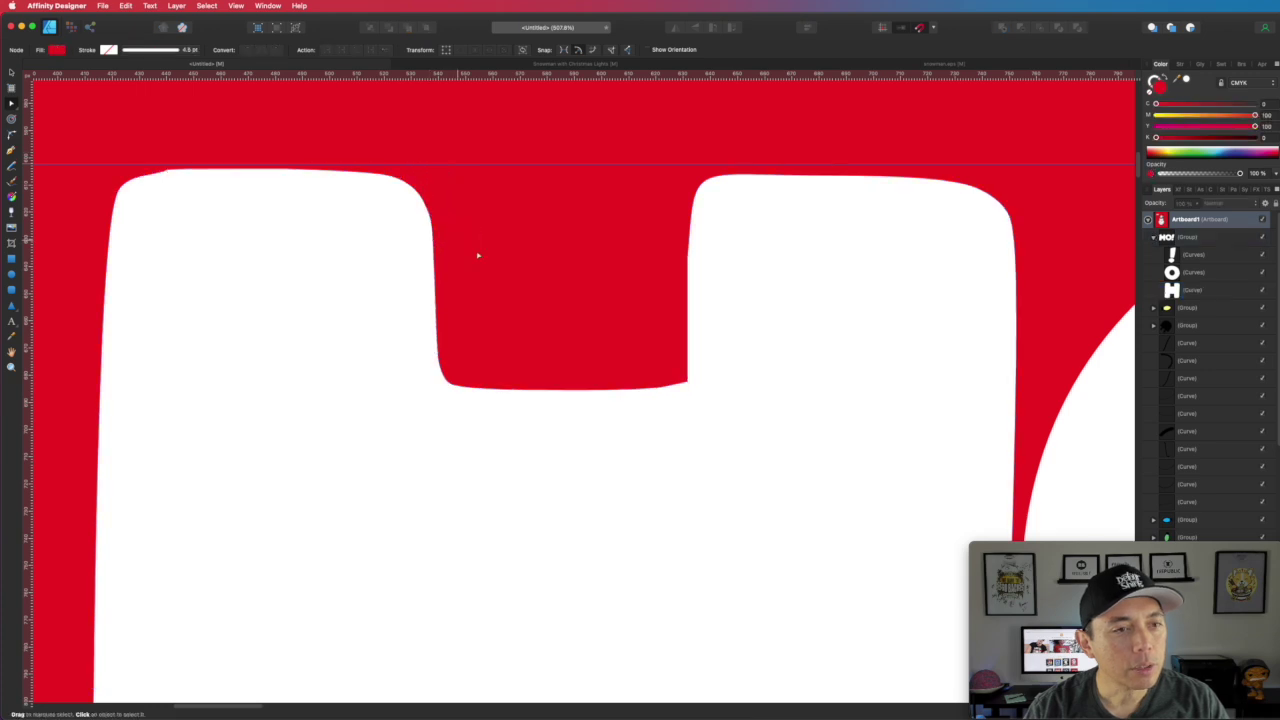
Step: Lower the nodes along the floor of the H's upper notch to deepen the notch slightly
scroll(560, 338, "down", 3)
scroll(560, 338, "down", 6)
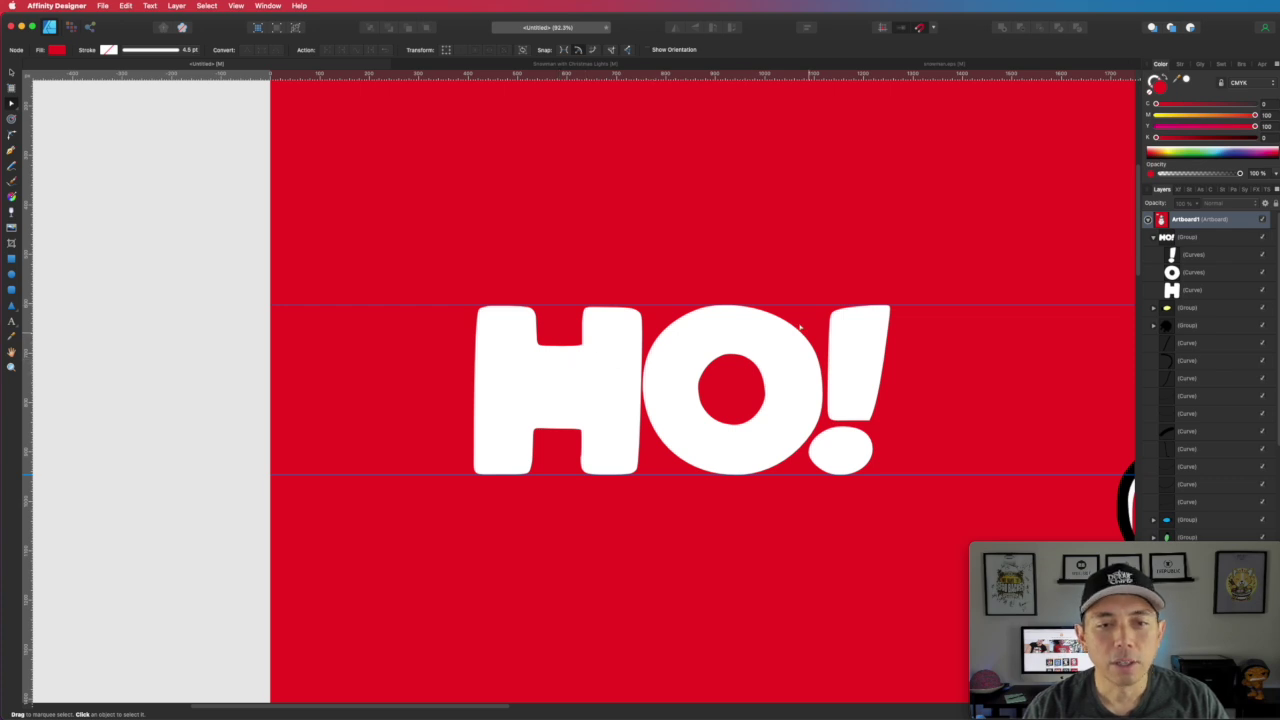
left_click(550, 358)
left_click_drag(521, 334, 599, 360)
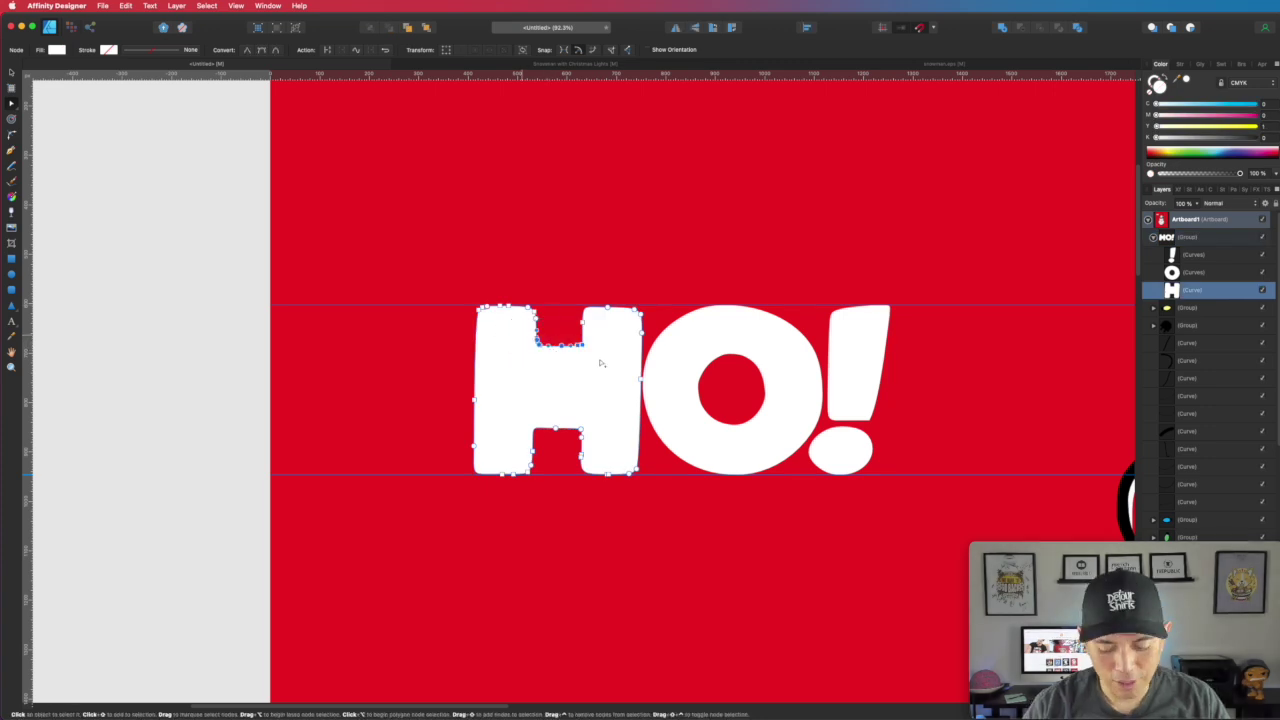
key("shift+Down")
left_click(569, 491)
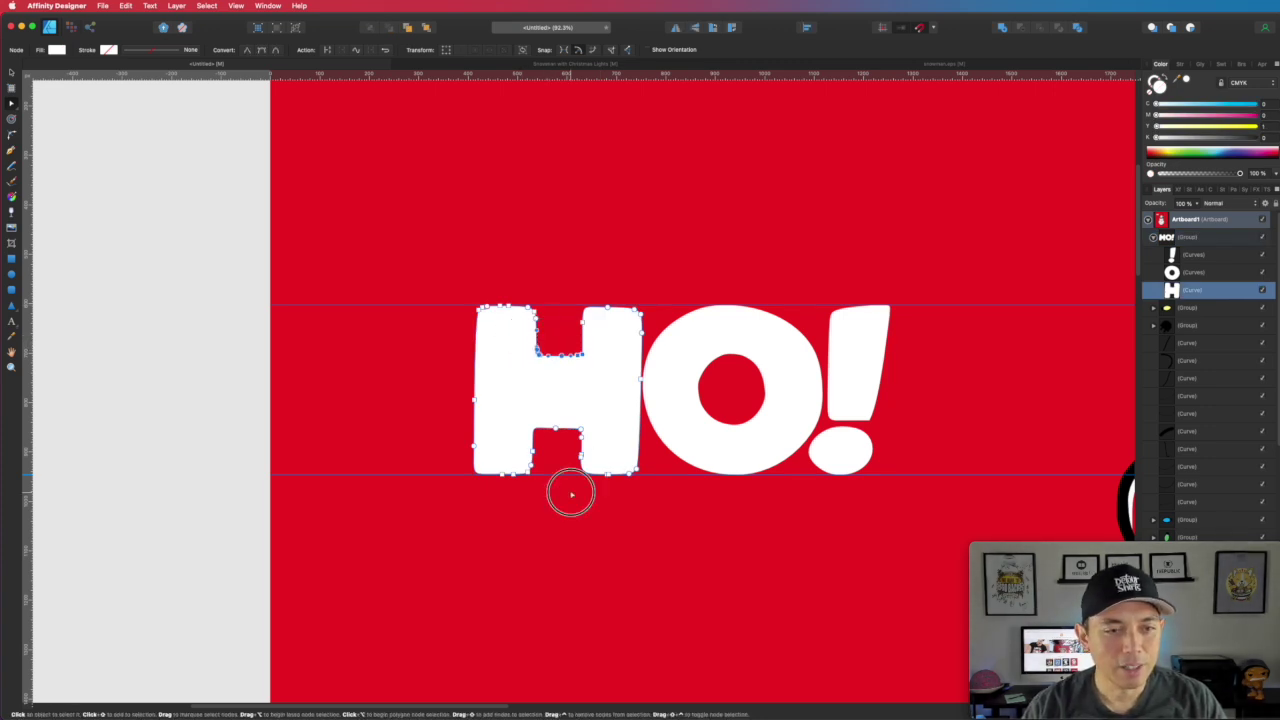
Step: Move the HO! group slightly up and to the right, and duplicate it twice below to stack three lines
scroll(543, 382, "down", 5)
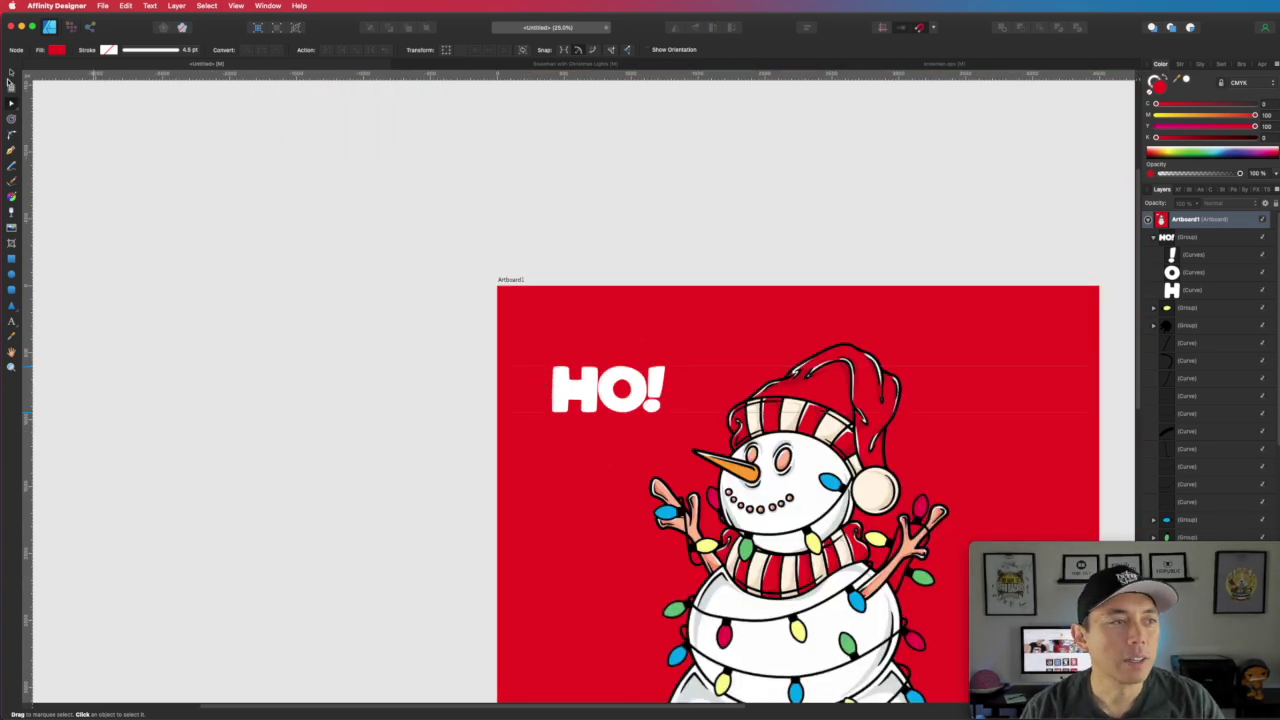
key("v")
left_click_drag(465, 348, 688, 440)
left_click_drag(655, 380, 667, 364)
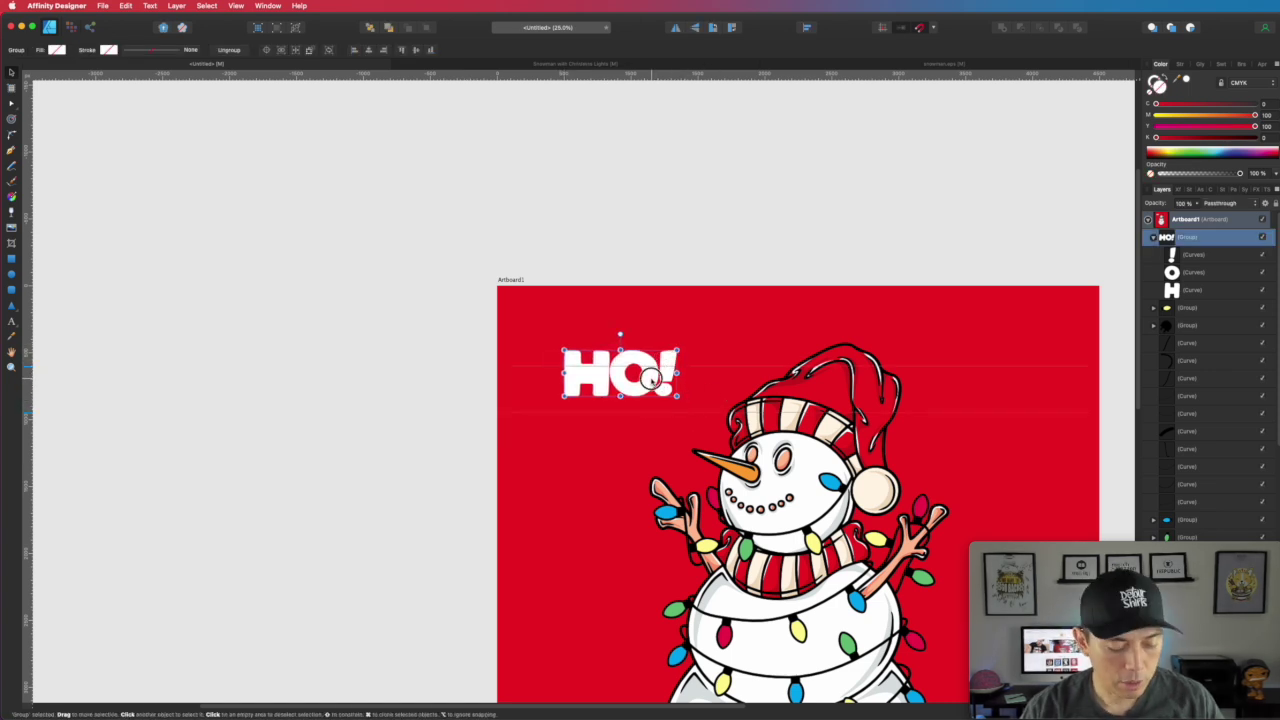
left_click_drag(657, 385, 650, 475)
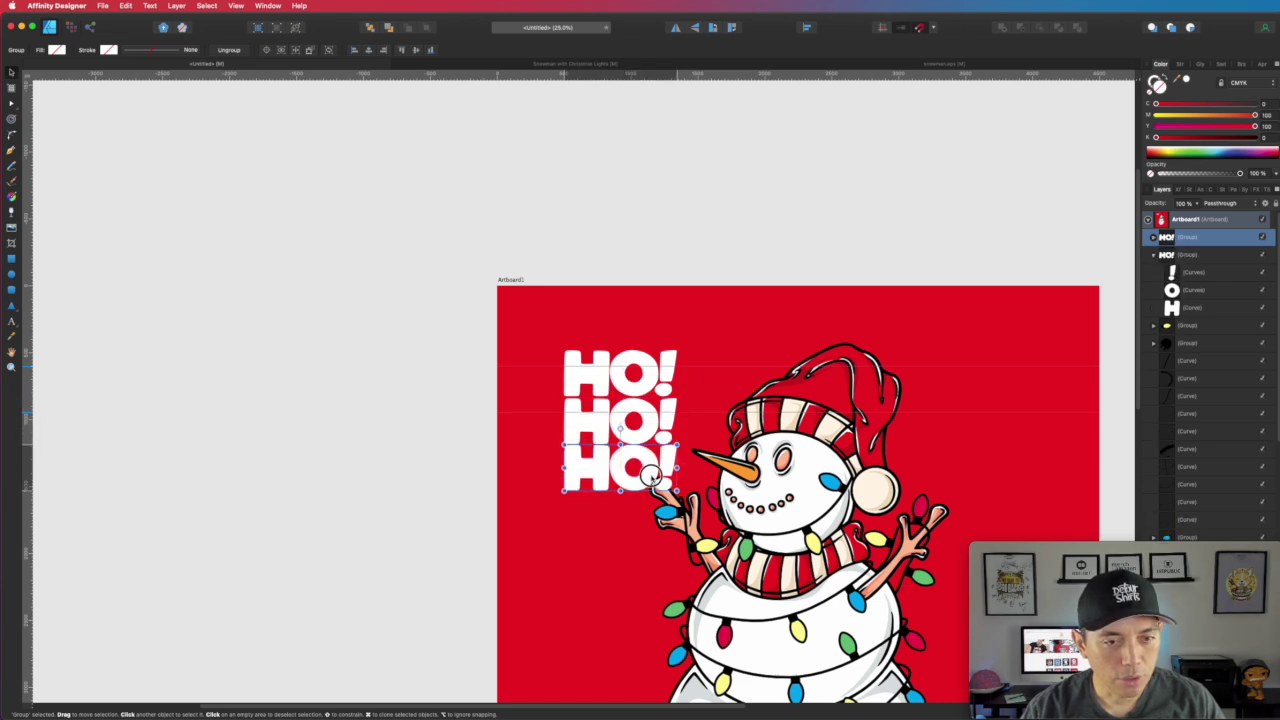
Step: Enlarge all three HO! groups together to fill most of the artboard and send them behind the snowman
left_click(593, 416, "shift")
left_click(600, 370, "shift")
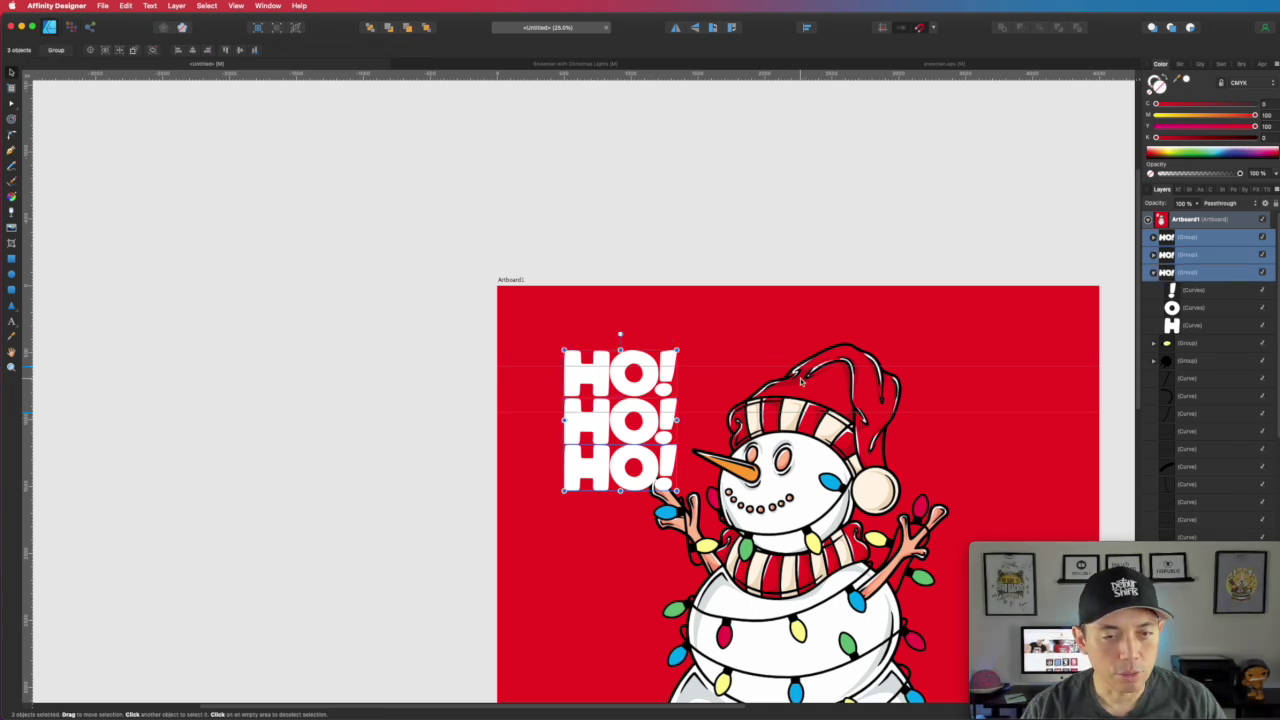
scroll(804, 378, "down", 3)
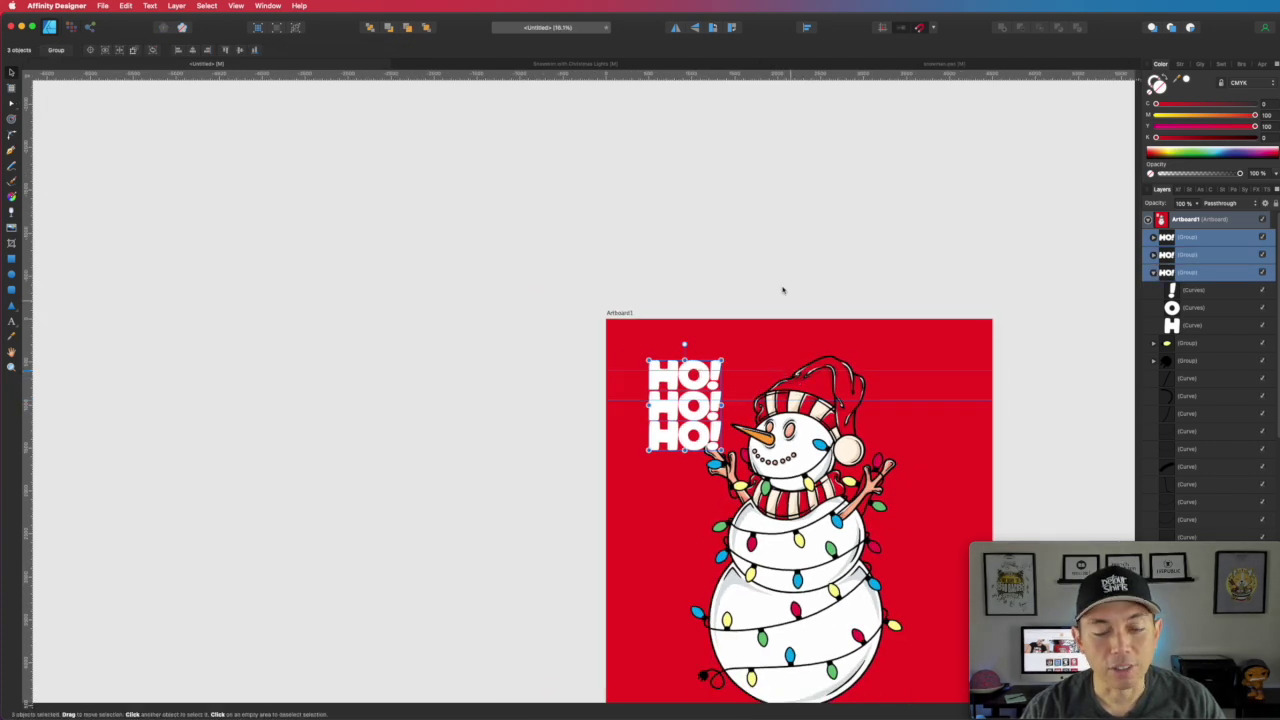
scroll(783, 271, "down", 5)
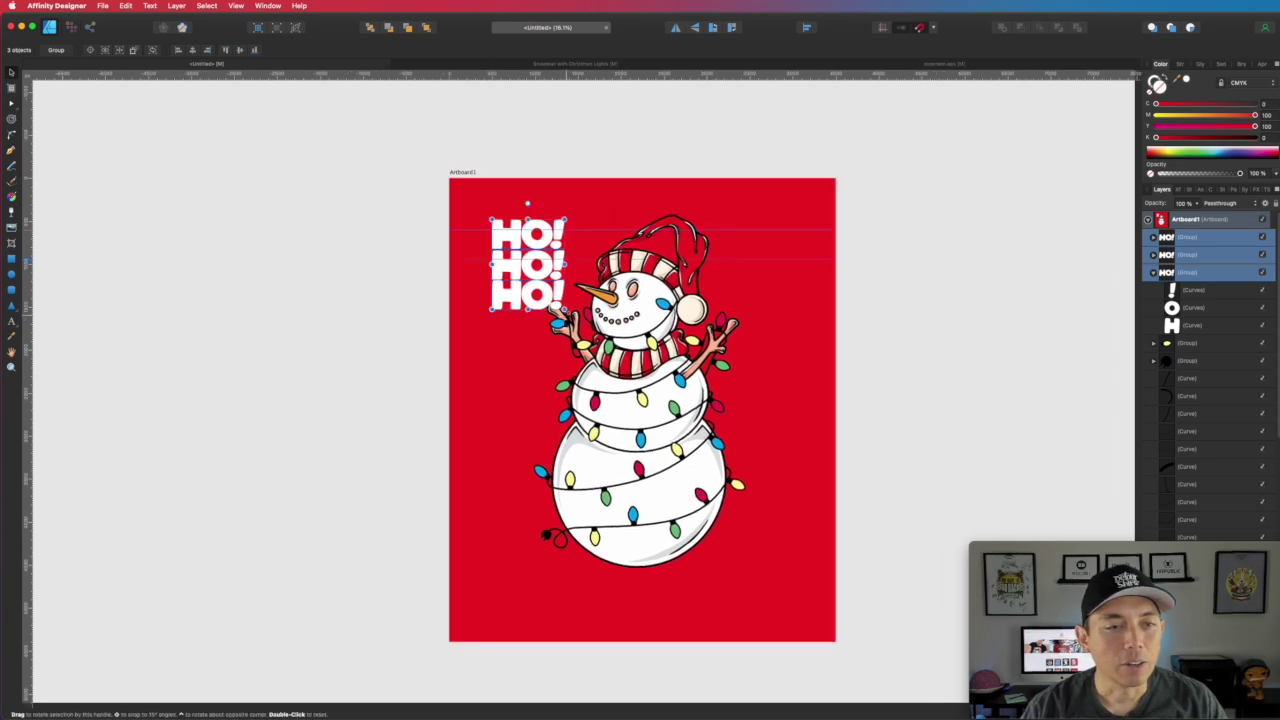
left_click_drag(563, 308, 797, 586)
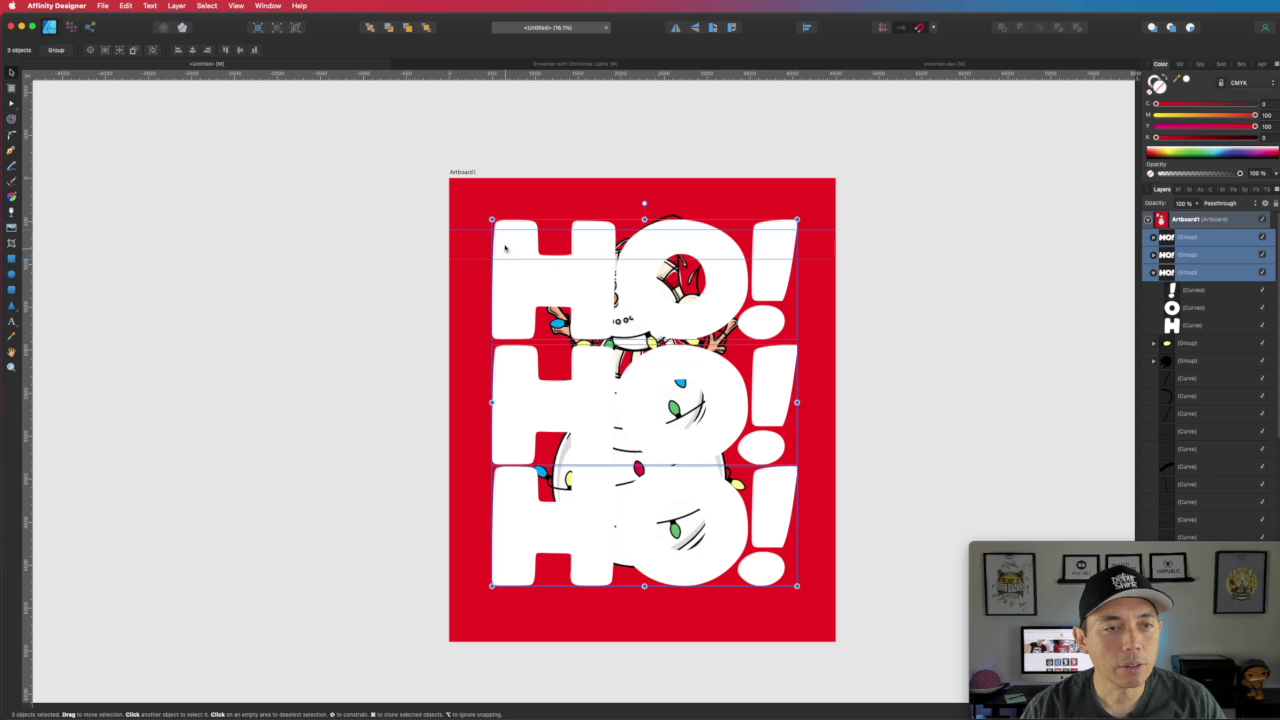
left_click_drag(489, 219, 486, 219)
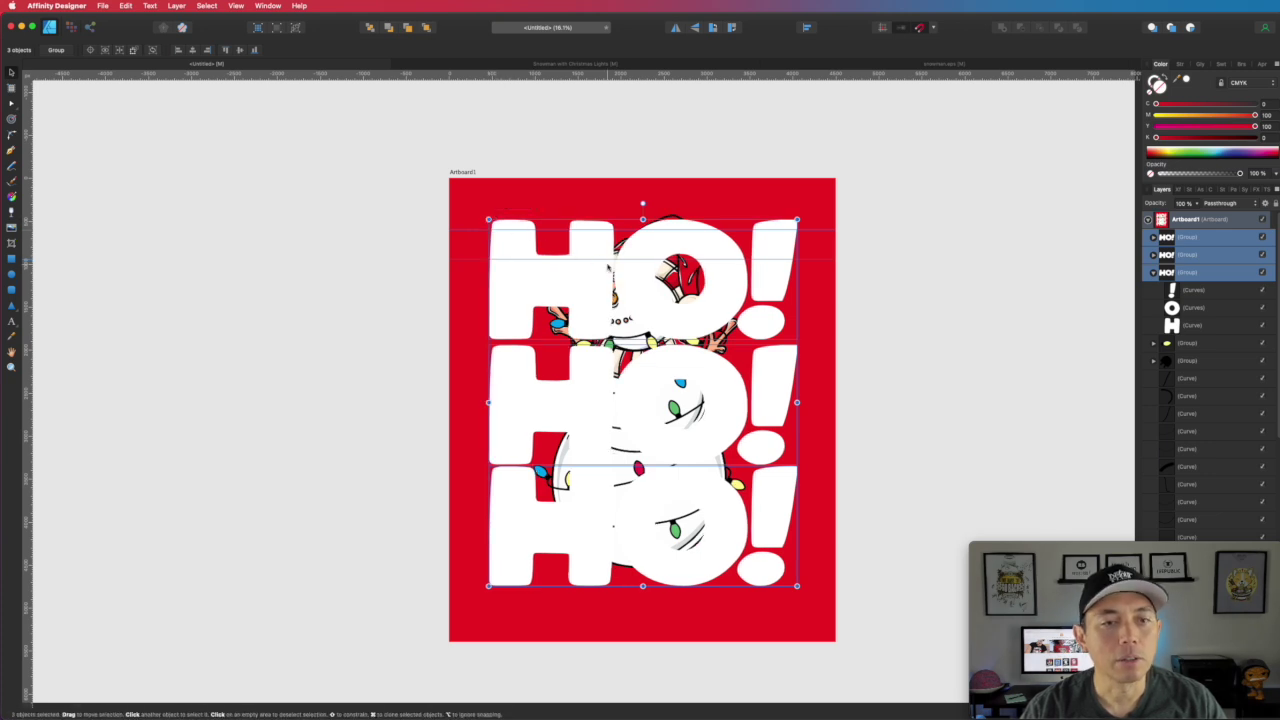
left_click(368, 28)
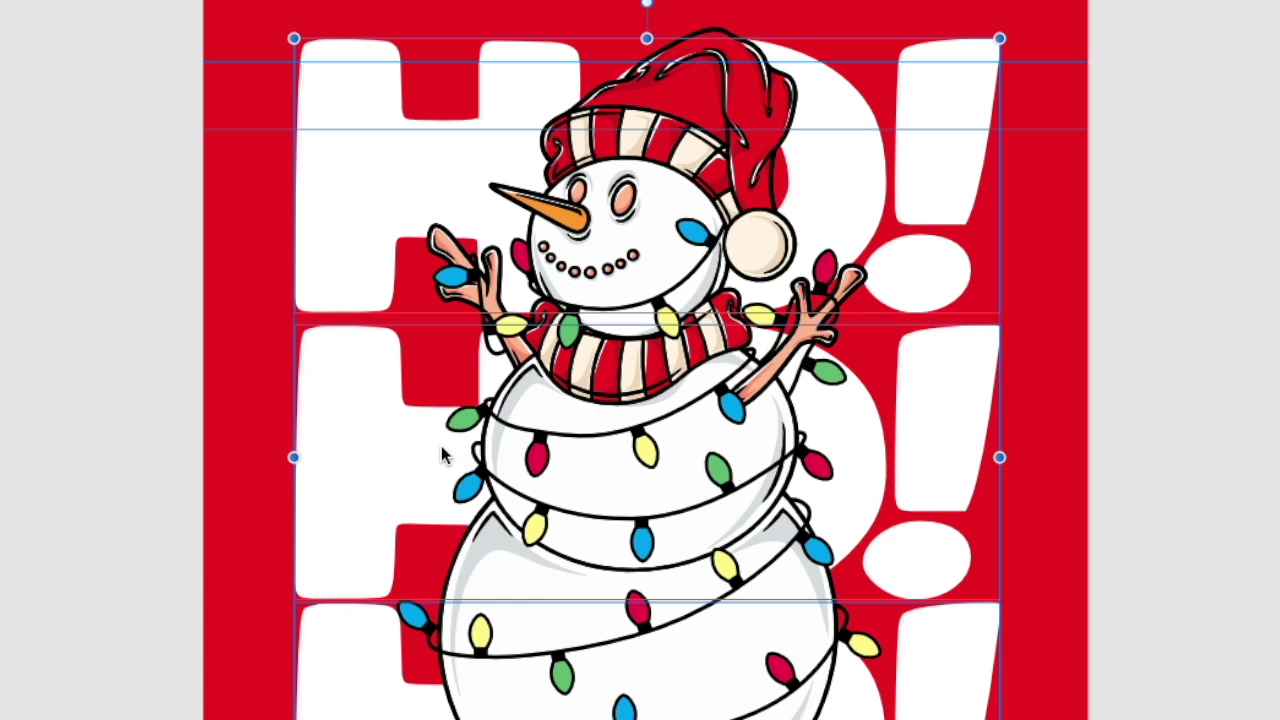
Step: Deselect the lettering and remove the two horizontal guides from the artboard
left_click(1060, 85)
left_click_drag(1060, 62, 1060, 2)
left_click_drag(1057, 132, 1039, 0)
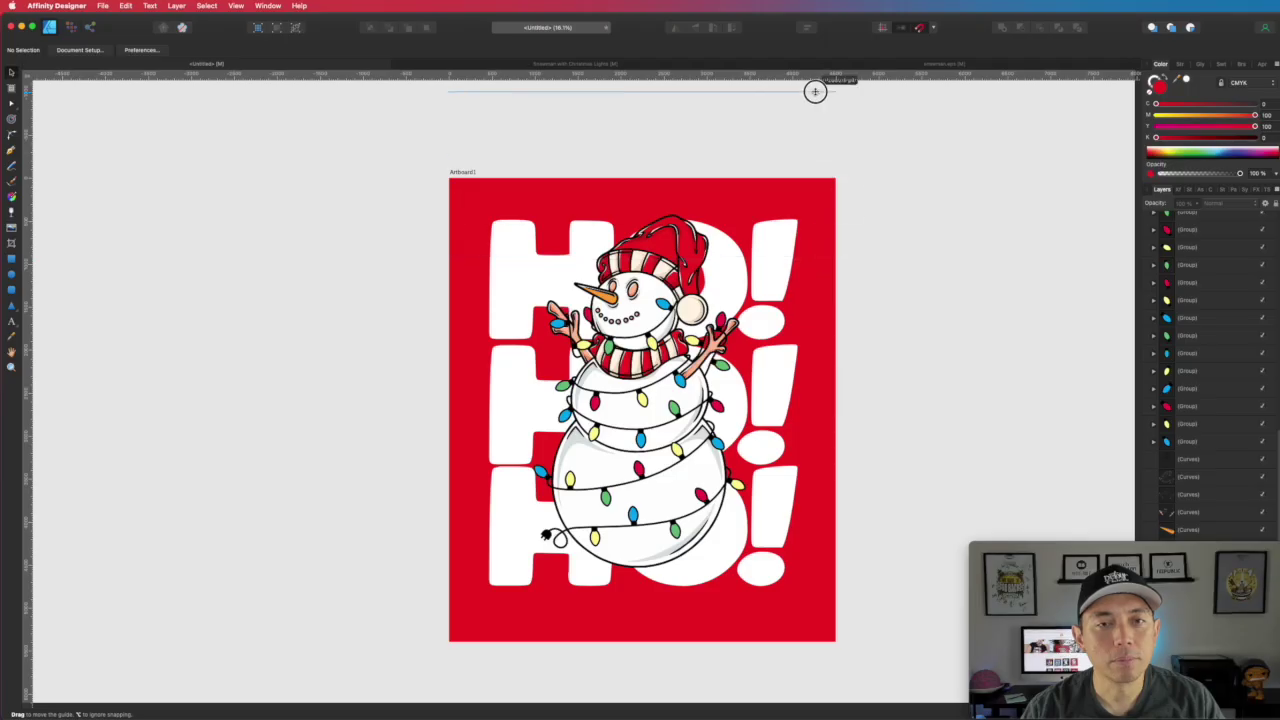